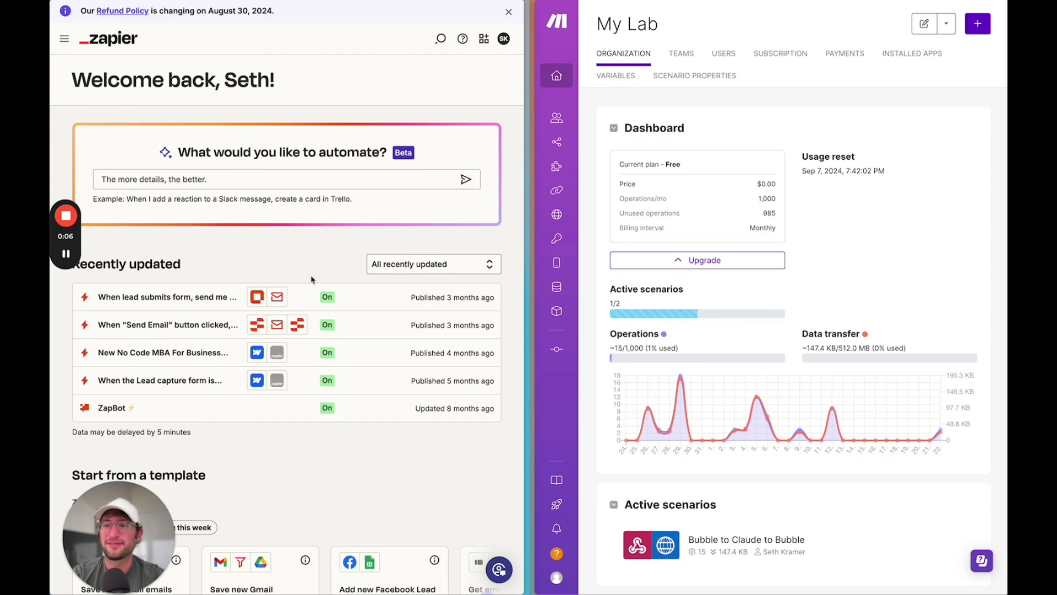
- Start the AI prompt with 'I want to create an automation when I submit a google…'
{"action": "scroll", "coordinate": [311, 280], "scroll_direction": "down", "scroll_amount": 6}
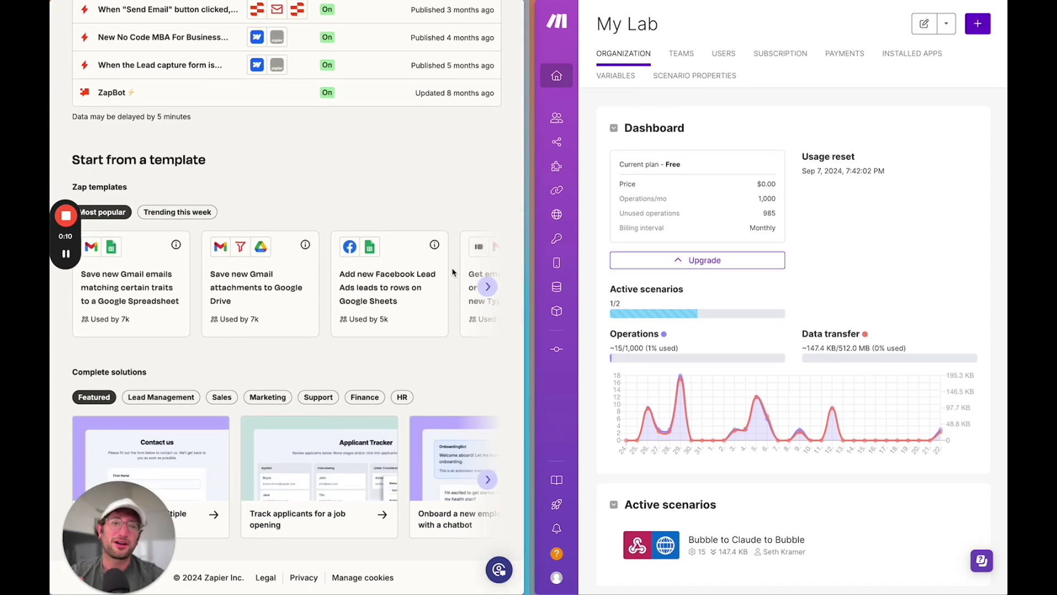
{"action": "scroll", "coordinate": [381, 254], "scroll_direction": "up", "scroll_amount": 6}
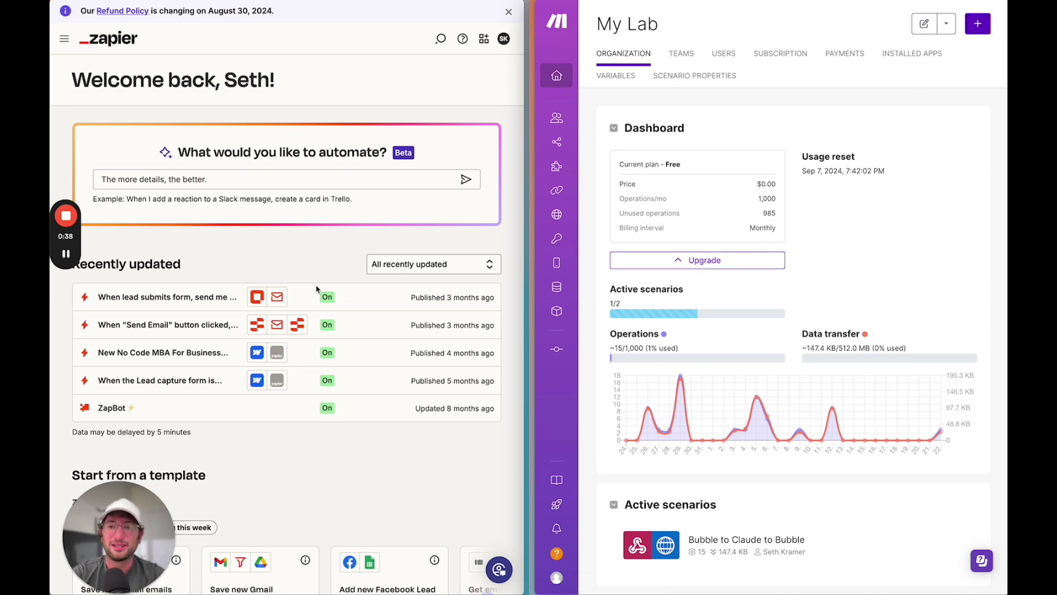
{"action": "scroll", "coordinate": [317, 289], "scroll_direction": "down", "scroll_amount": 5}
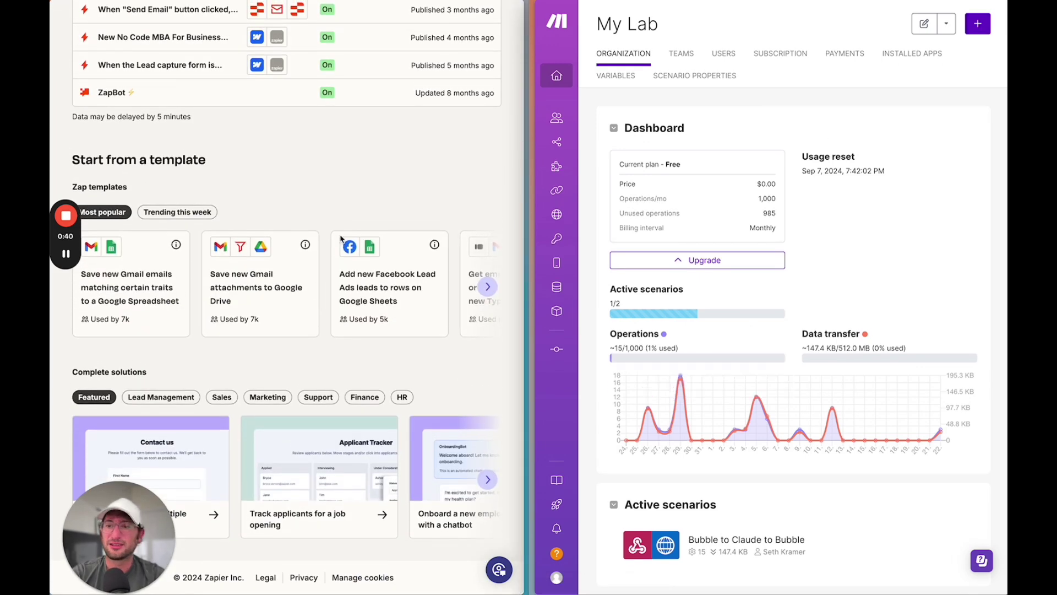
{"action": "scroll", "coordinate": [341, 238], "scroll_direction": "up", "scroll_amount": 5}
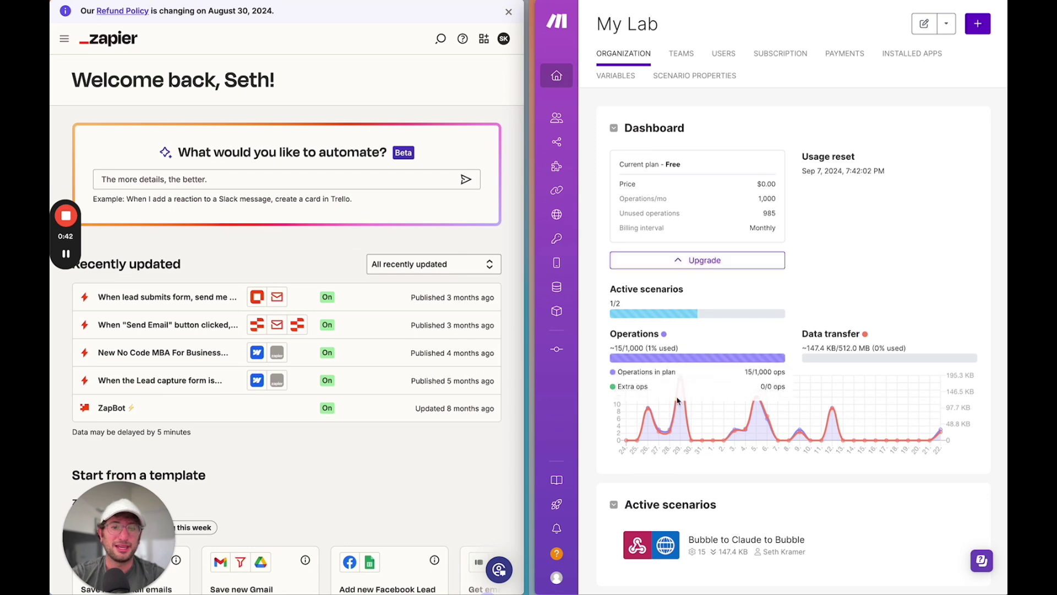
{"action": "scroll", "coordinate": [271, 334], "scroll_direction": "down", "scroll_amount": 4}
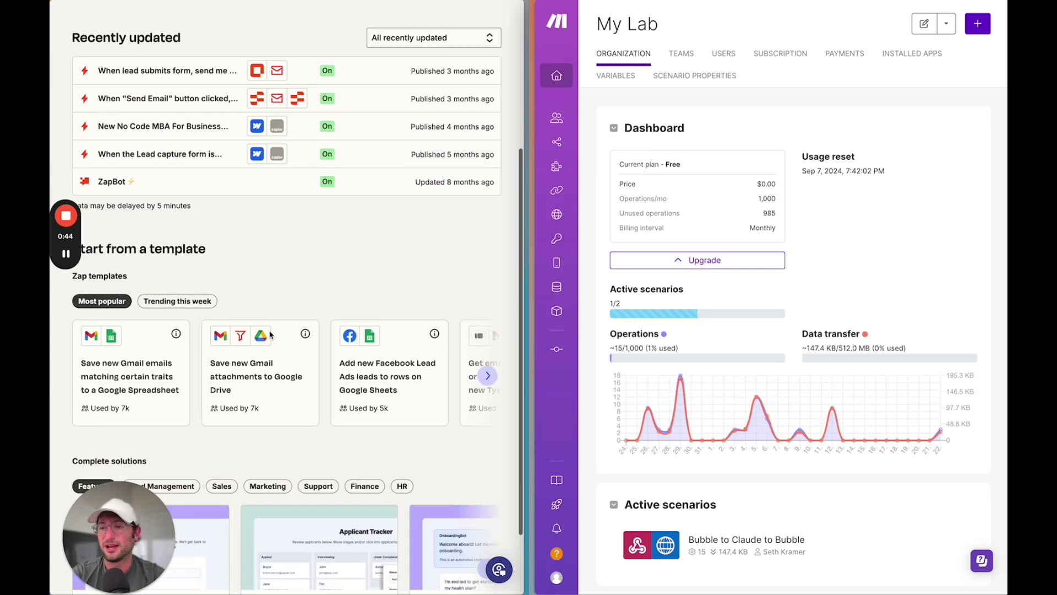
{"action": "scroll", "coordinate": [156, 393], "scroll_direction": "down", "scroll_amount": 2}
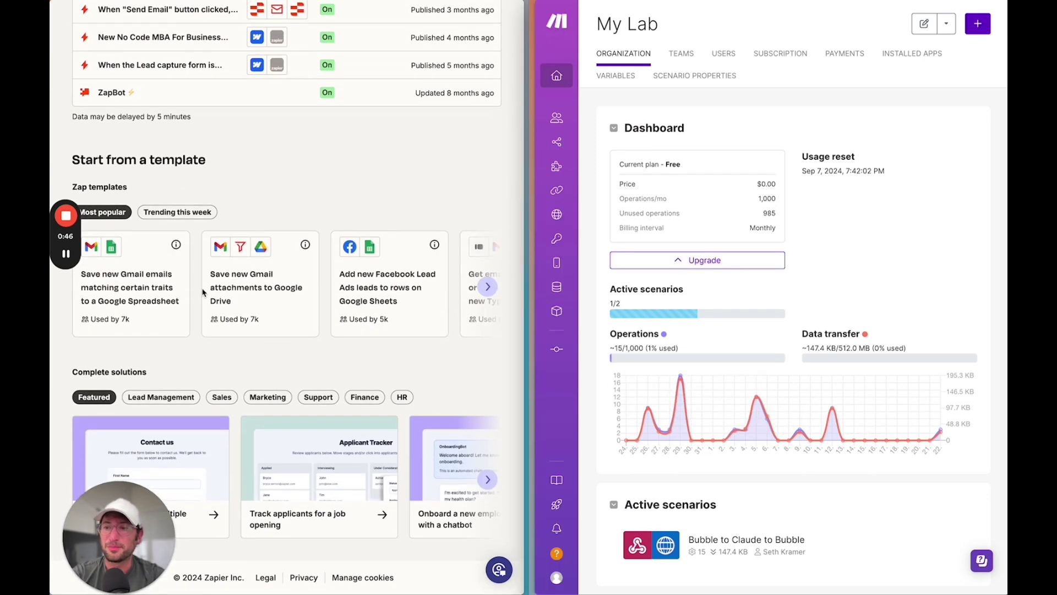
{"action": "scroll", "coordinate": [236, 298], "scroll_direction": "up", "scroll_amount": 6}
{"action": "scroll", "coordinate": [257, 203], "scroll_direction": "down", "scroll_amount": 2}
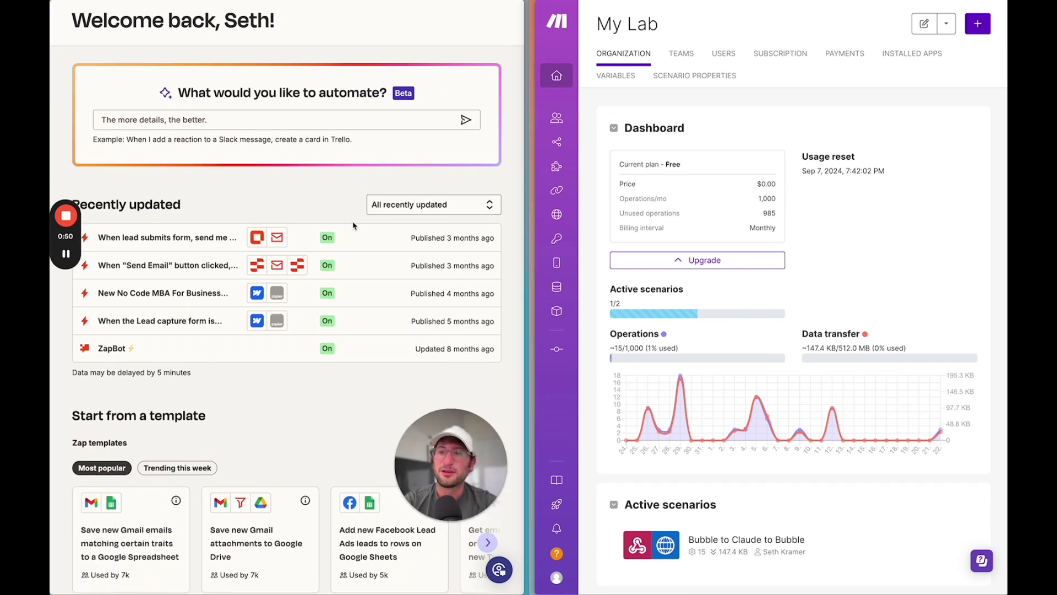
{"action": "scroll", "coordinate": [353, 225], "scroll_direction": "down", "scroll_amount": 1}
{"action": "scroll", "coordinate": [353, 225], "scroll_direction": "up", "scroll_amount": 2}
{"action": "scroll", "coordinate": [295, 138], "scroll_direction": "down", "scroll_amount": 6}
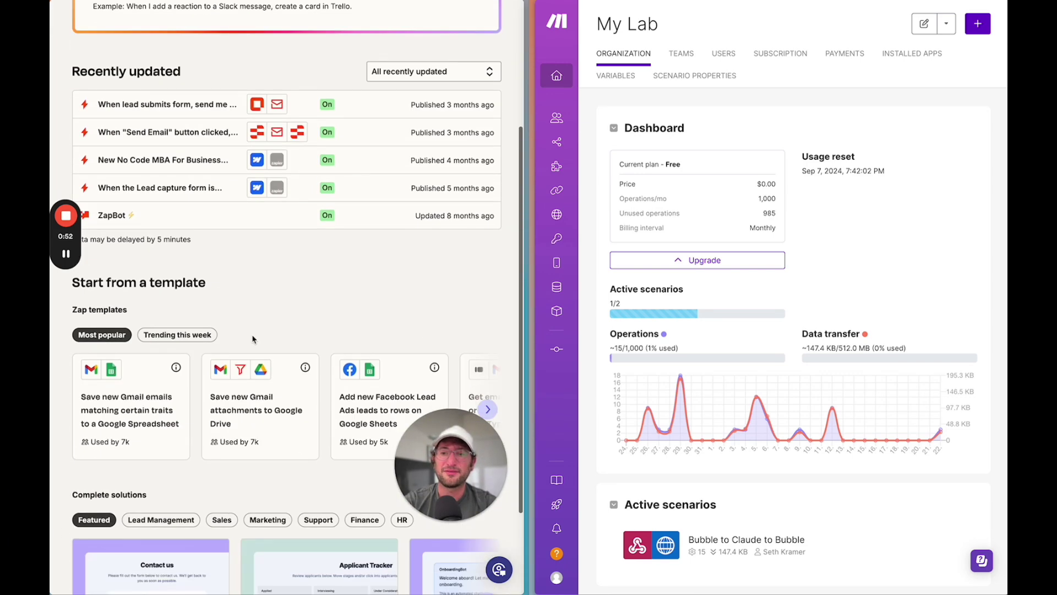
{"action": "scroll", "coordinate": [369, 287], "scroll_direction": "right", "scroll_amount": 1}
{"action": "scroll", "coordinate": [370, 287], "scroll_direction": "right", "scroll_amount": 5}
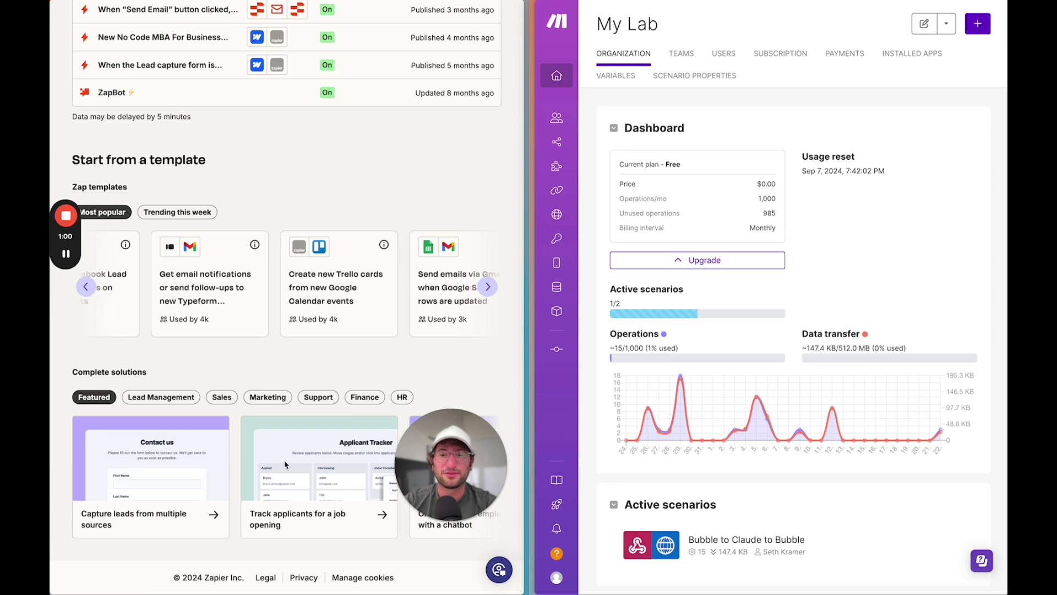
{"action": "scroll", "coordinate": [329, 431], "scroll_direction": "up", "scroll_amount": 2}
{"action": "scroll", "coordinate": [741, 312], "scroll_direction": "down", "scroll_amount": 1}
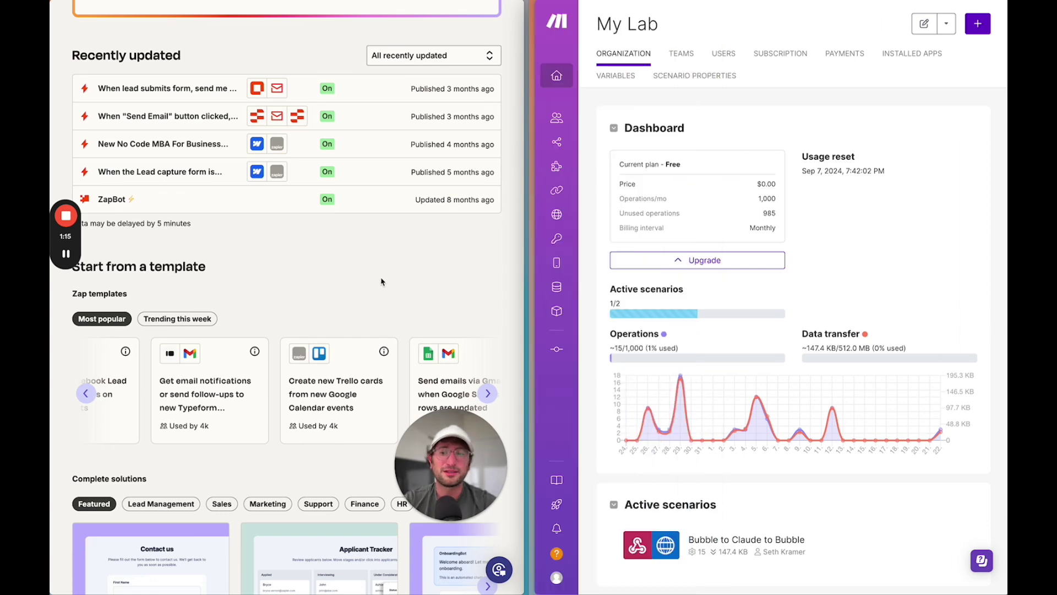
{"action": "scroll", "coordinate": [352, 265], "scroll_direction": "up", "scroll_amount": 5}
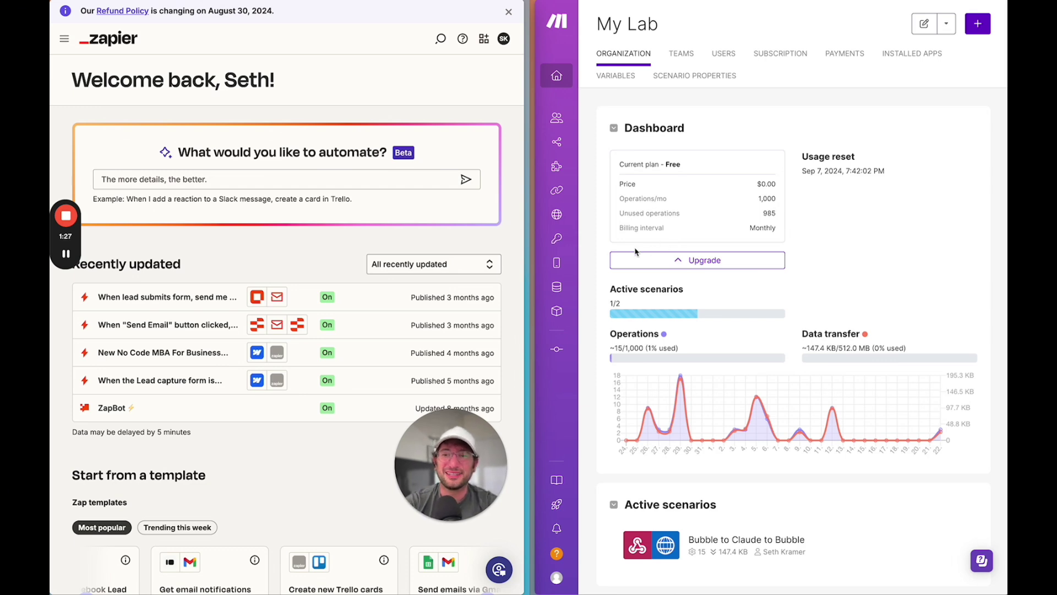
{"action": "left_click", "coordinate": [241, 186]}
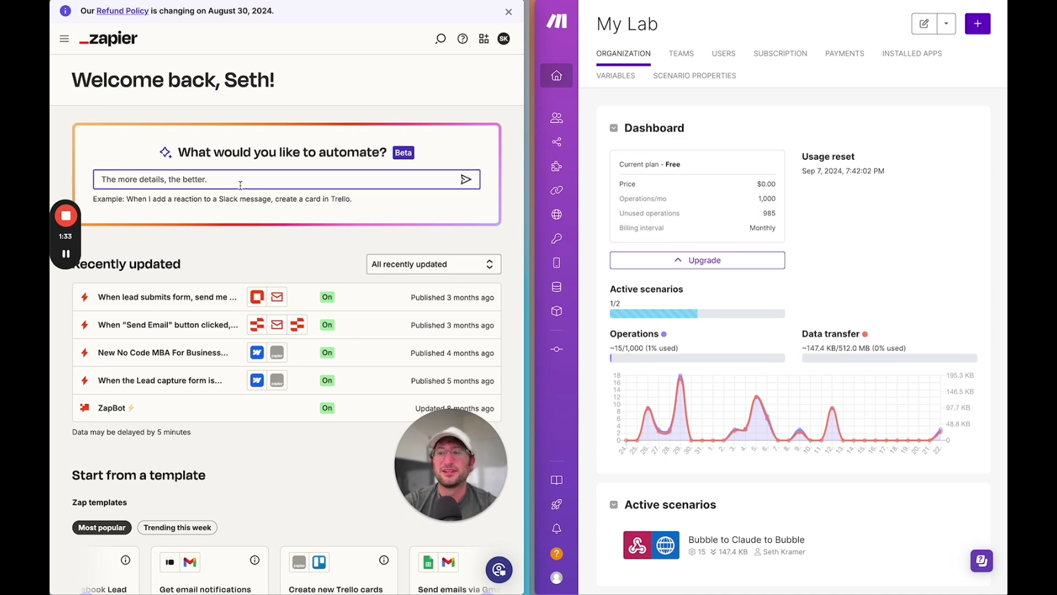
{"action": "type", "text": "I want to"}
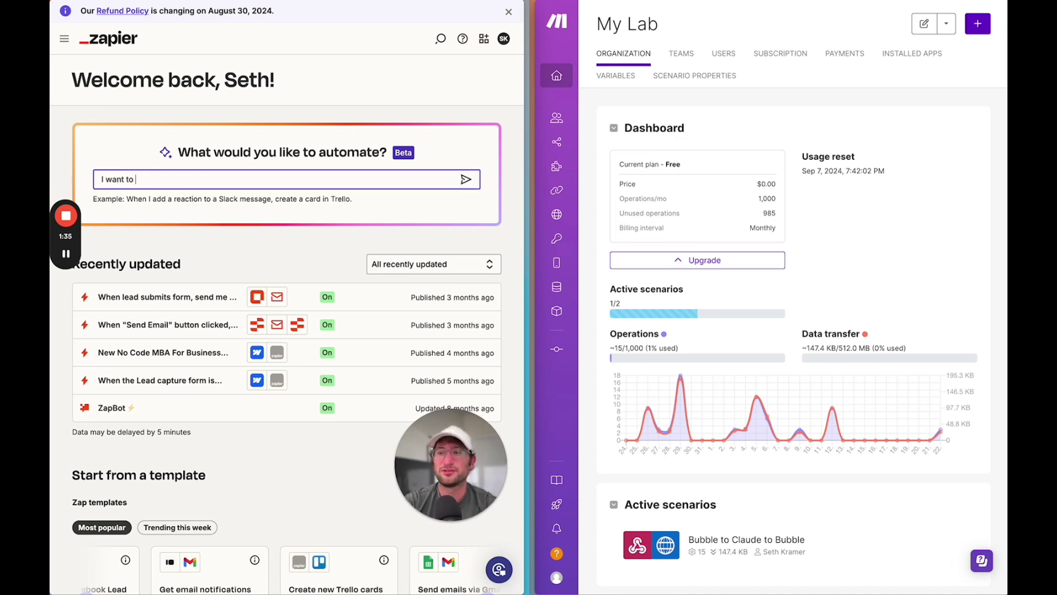
{"action": "type", "text": " create an a"}
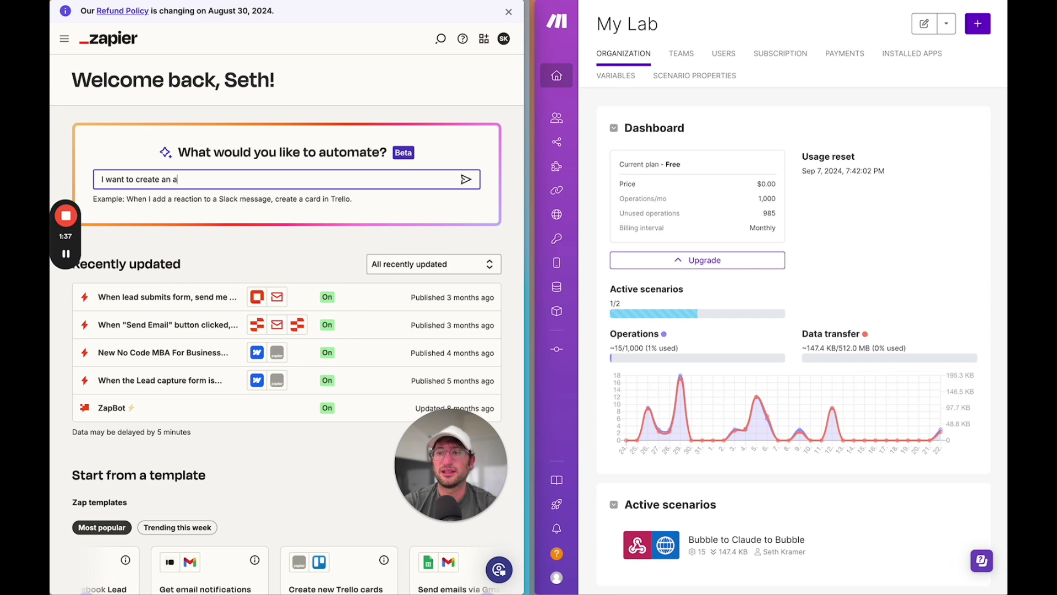
{"action": "type", "text": "utomation where w"}
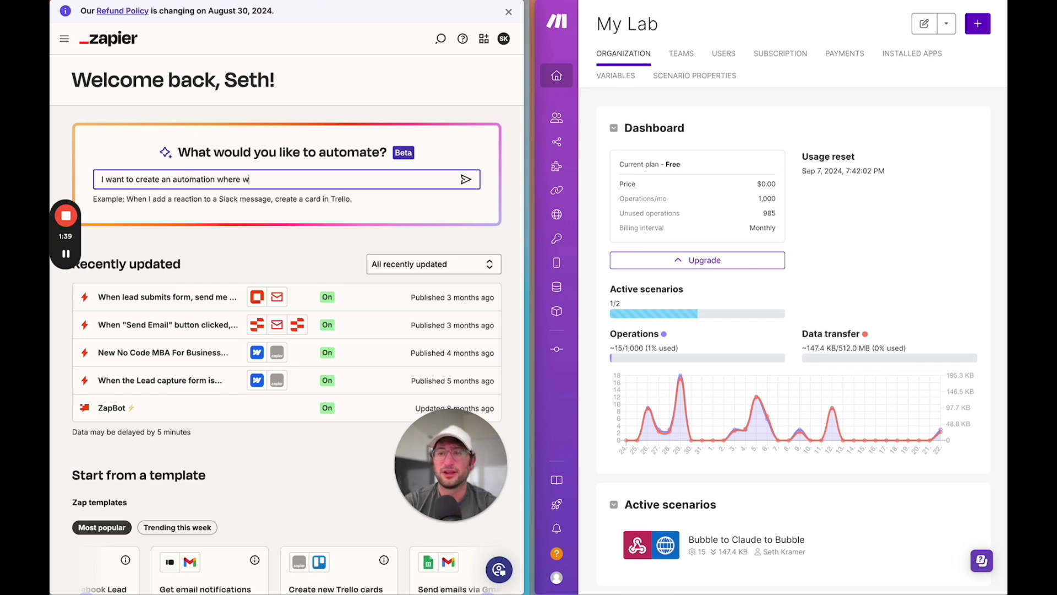
{"action": "type", "text": "hen I su"}
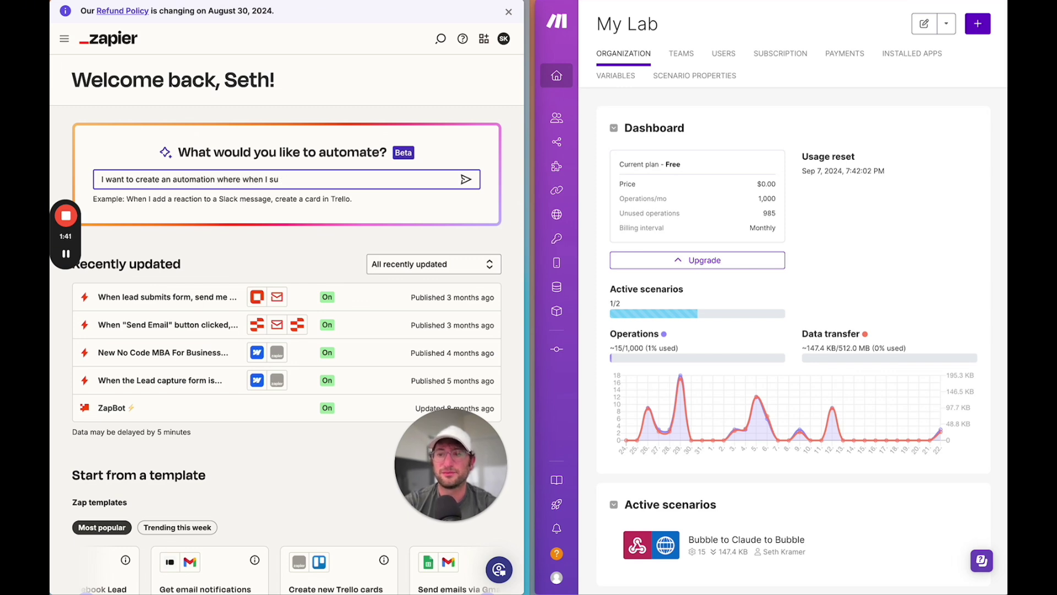
{"action": "type", "text": " mit a google form,"}
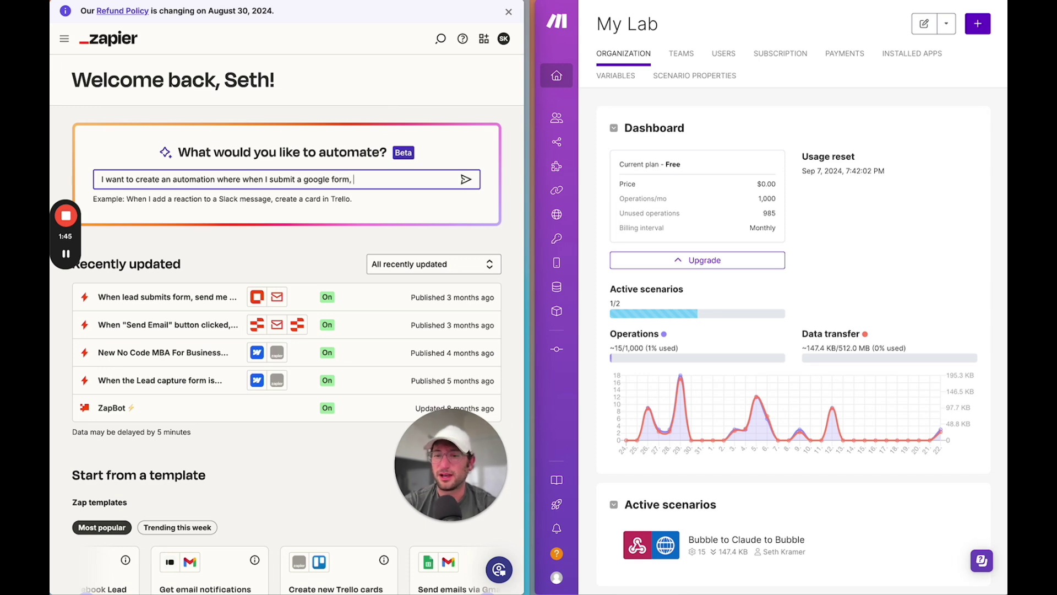
- Reword it to 'when someone submits' a Google form, add 'I get an email', and send it
{"action": "double_click", "coordinate": [265, 178]}
{"action": "type", "text": "someone"}
{"action": "left_click", "coordinate": [326, 179]}
{"action": "type", "text": "s"}
{"action": "left_click", "coordinate": [418, 182]}
{"action": "type", "text": "I get an email"}
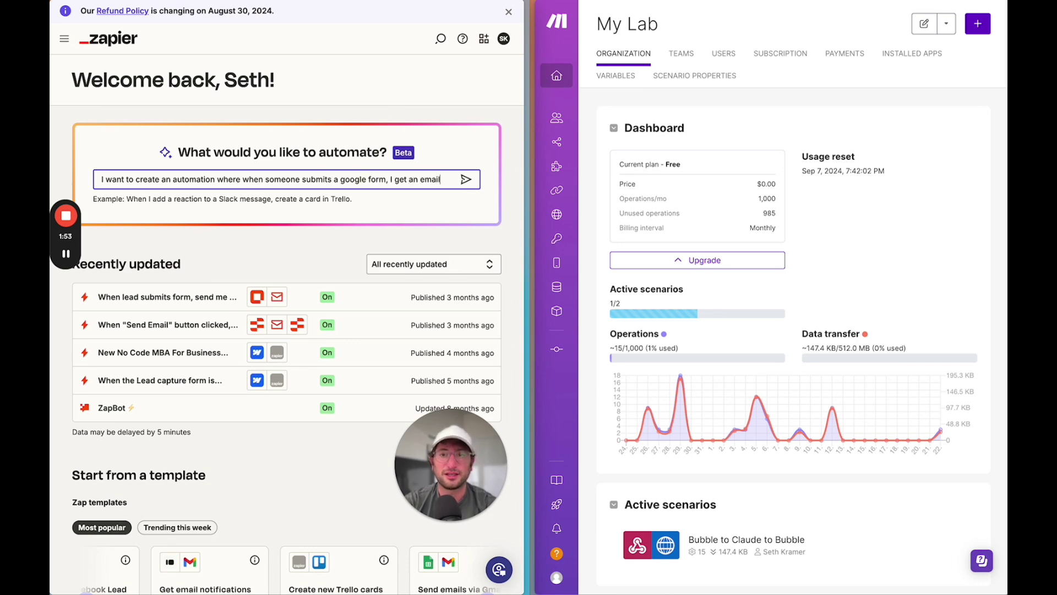
{"action": "left_click", "coordinate": [466, 182]}
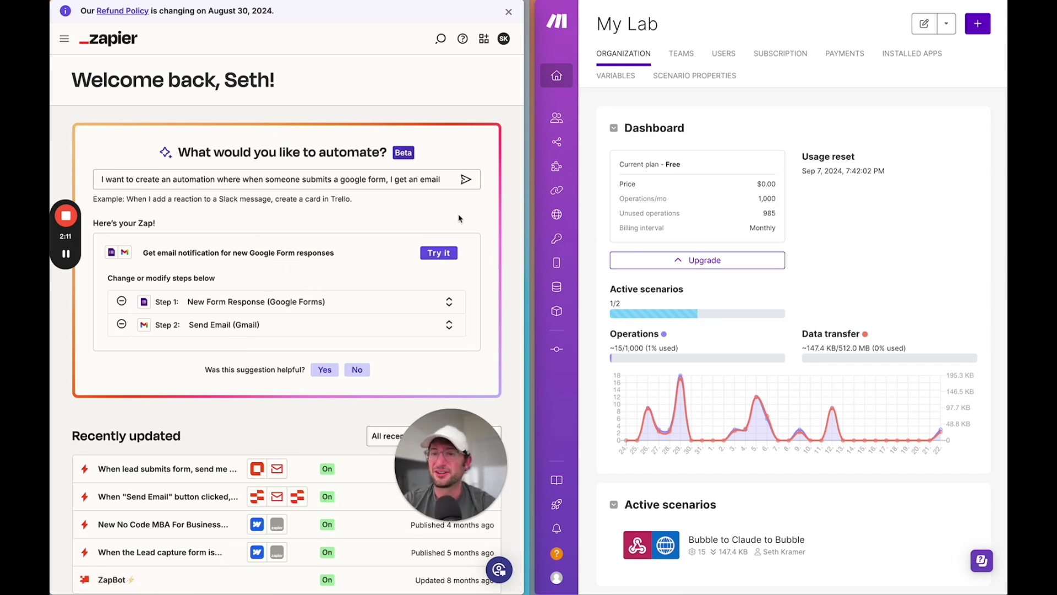
- Open the suggested Google Forms-to-Gmail Zap in the editor and arrange its step cards on the canvas
{"action": "left_click", "coordinate": [439, 253]}
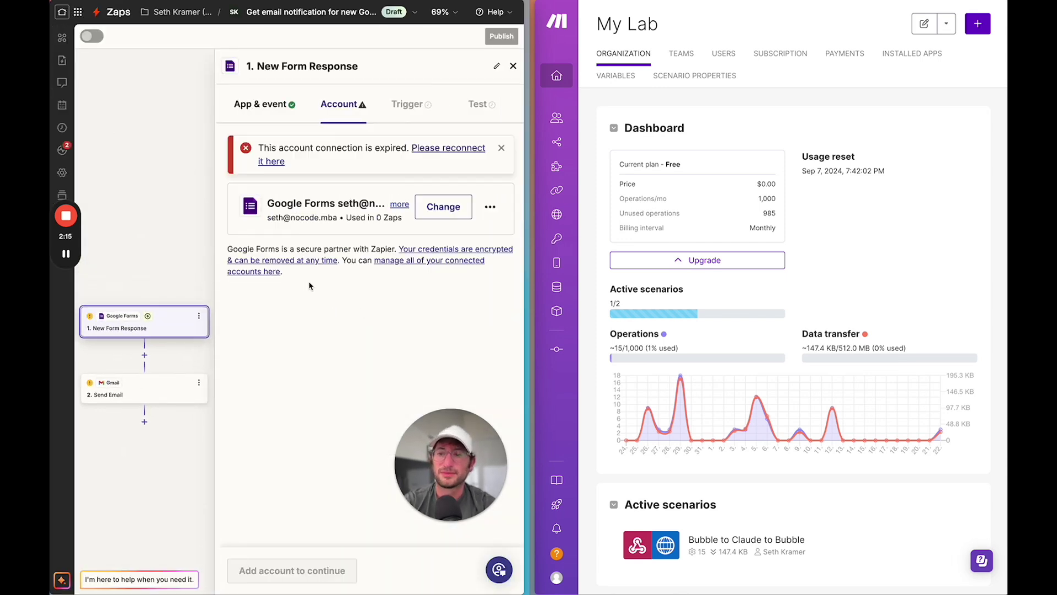
{"action": "left_click_drag", "start_coordinate": [155, 347], "coordinate": [168, 284]}
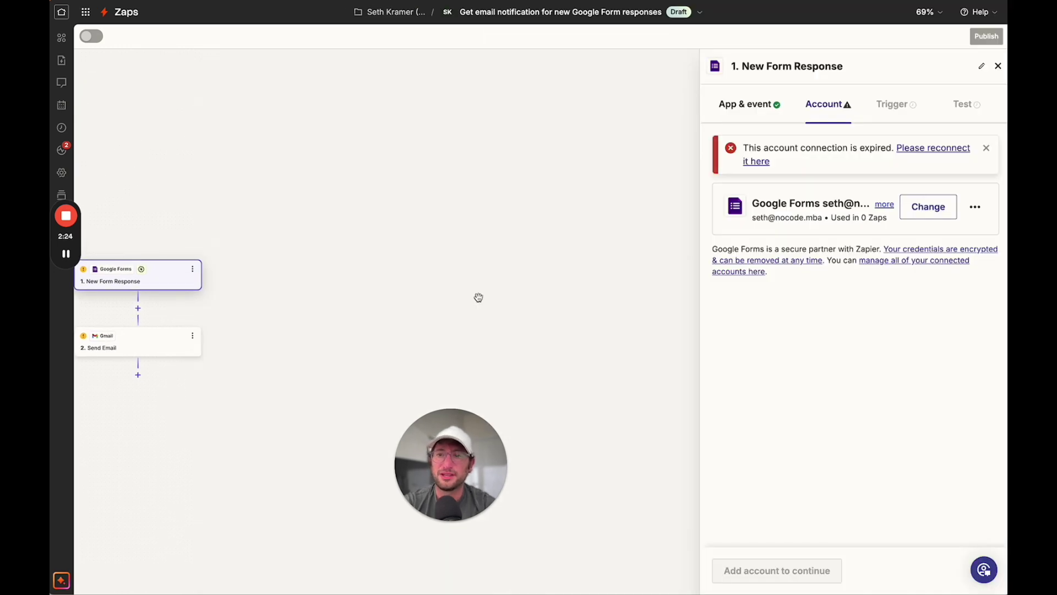
{"action": "scroll", "coordinate": [196, 311], "scroll_direction": "up", "scroll_amount": 10}
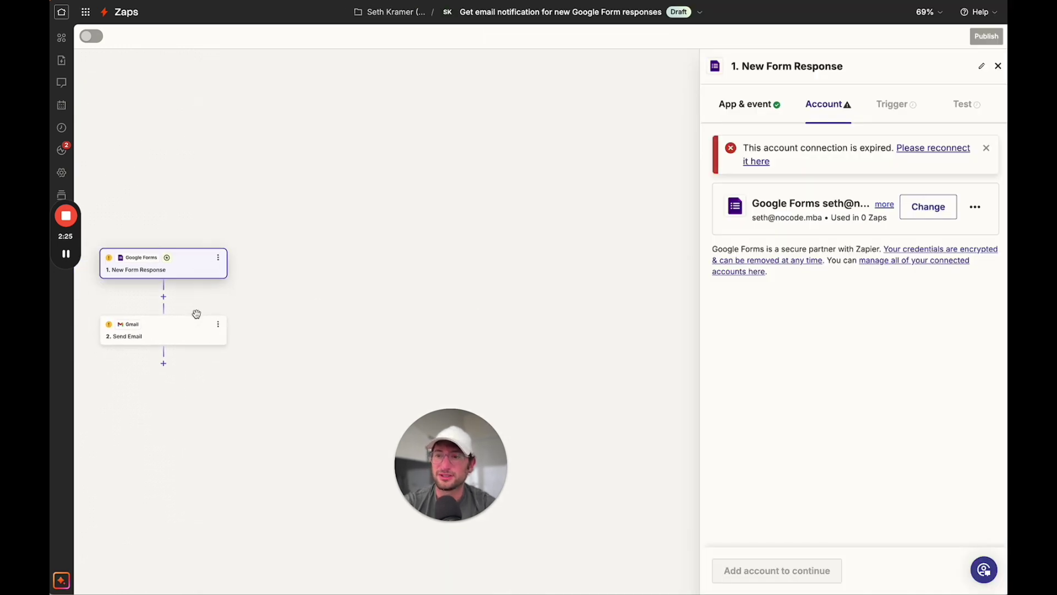
{"action": "scroll", "coordinate": [249, 304], "scroll_direction": "down", "scroll_amount": 4}
{"action": "left_click_drag", "start_coordinate": [246, 302], "coordinate": [306, 299]}
{"action": "scroll", "coordinate": [306, 299], "scroll_direction": "down", "scroll_amount": 3}
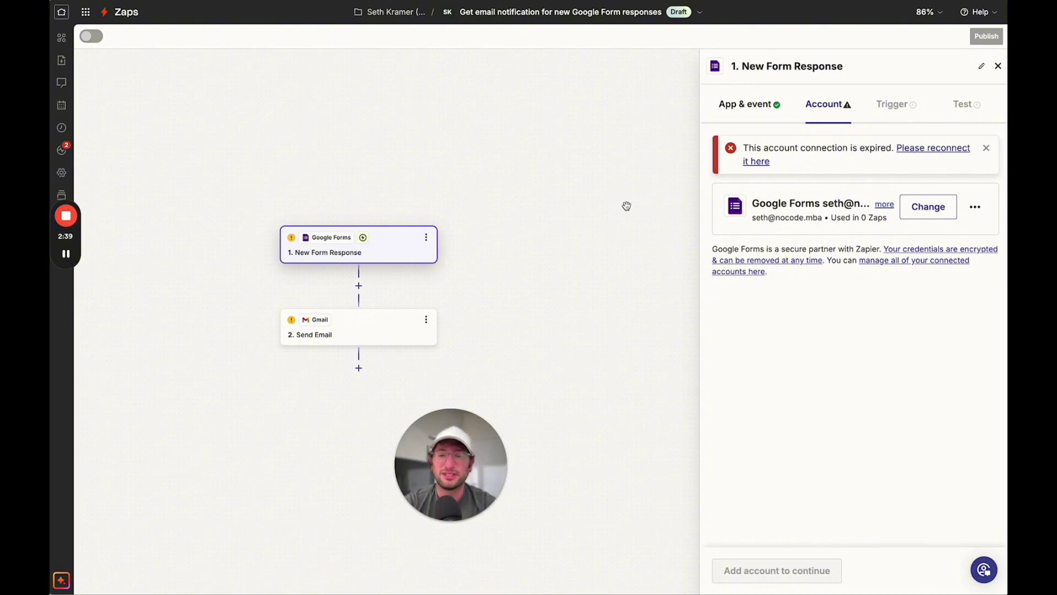
{"action": "mouse_move", "coordinate": [75, 262]}
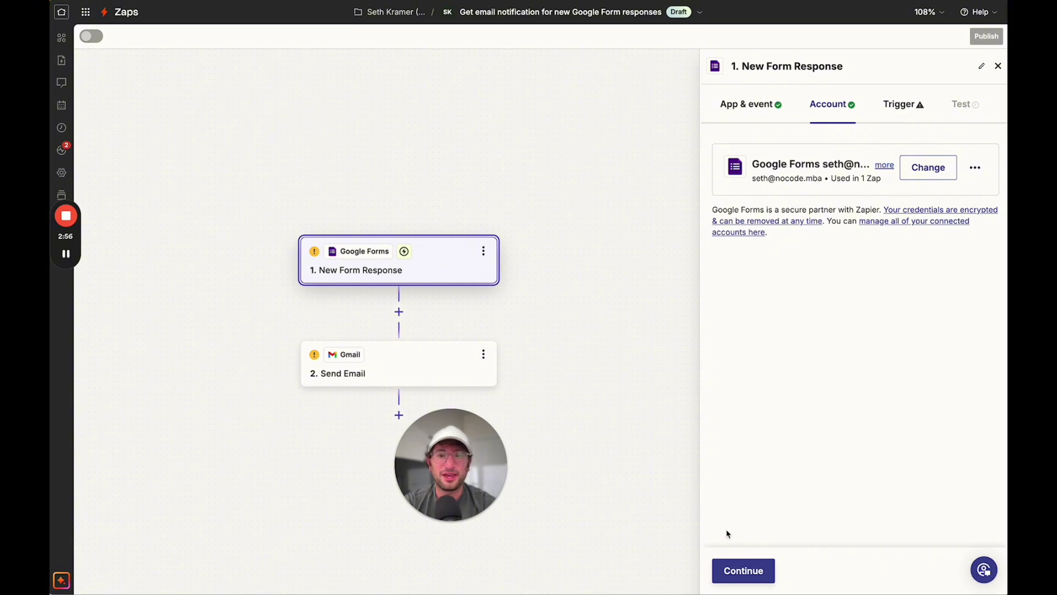
- Set the New Form Response trigger's form to Weekly Newsletter Feedback and proceed to testing
{"action": "left_click", "coordinate": [741, 572]}
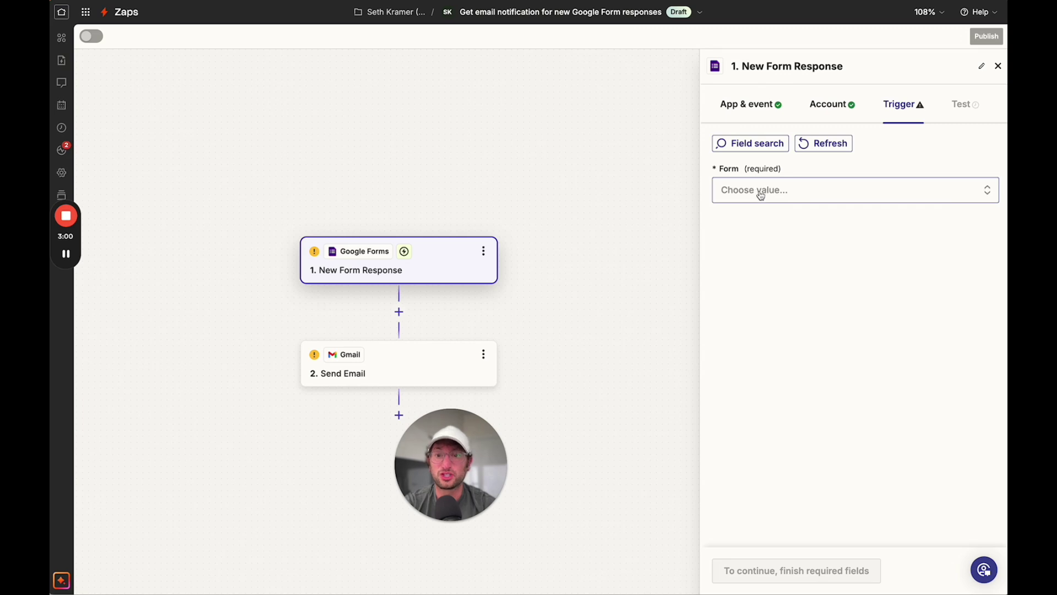
{"action": "left_click", "coordinate": [760, 198]}
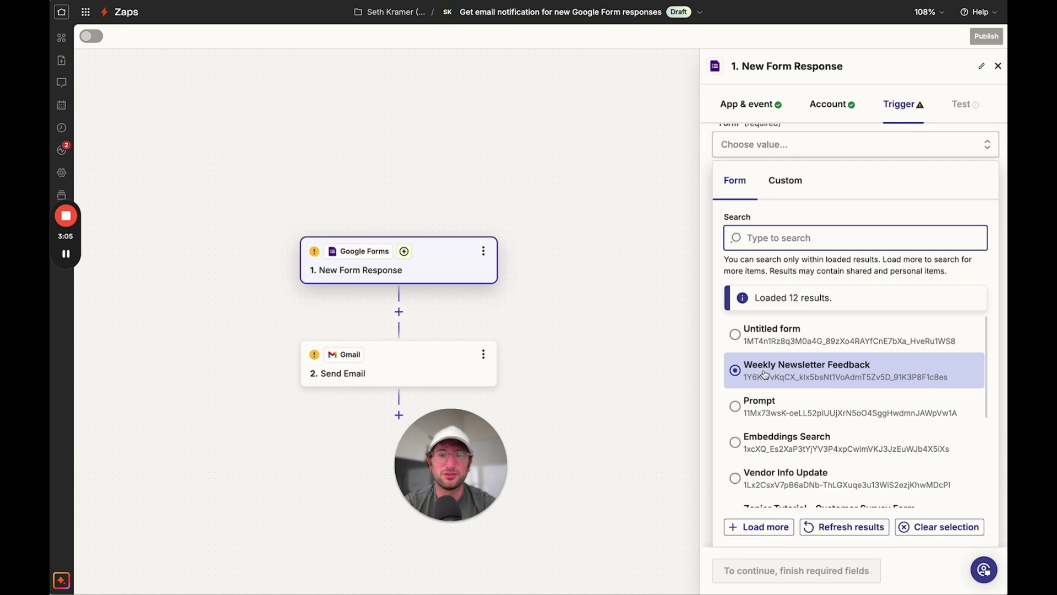
{"action": "left_click", "coordinate": [760, 376]}
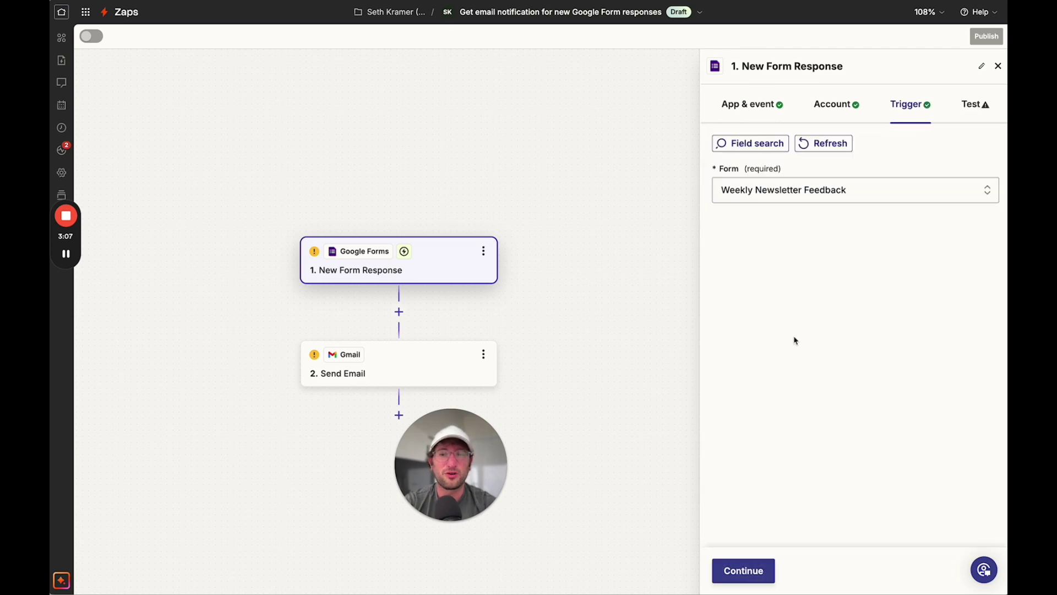
{"action": "left_click", "coordinate": [746, 572]}
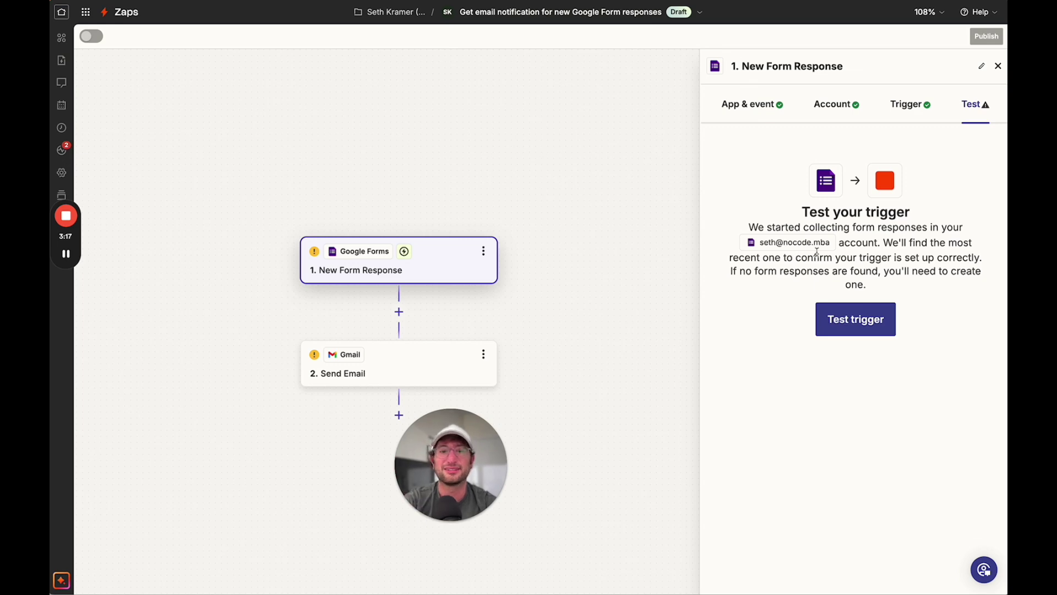
- Test the trigger to pull sample record Form Response A and review its fields
{"action": "left_click", "coordinate": [849, 321]}
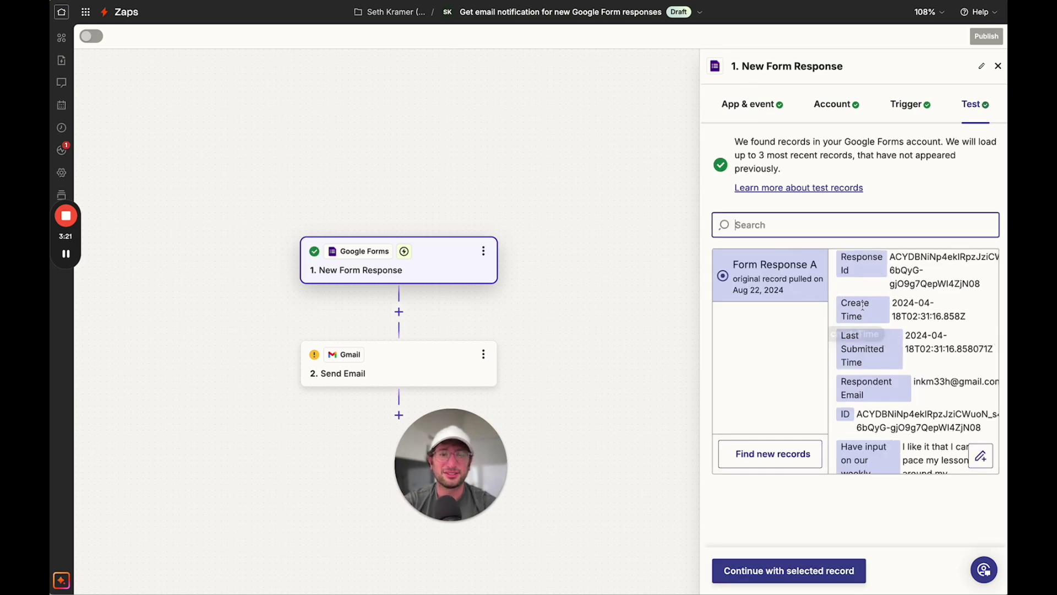
{"action": "scroll", "coordinate": [872, 327], "scroll_direction": "down", "scroll_amount": 5}
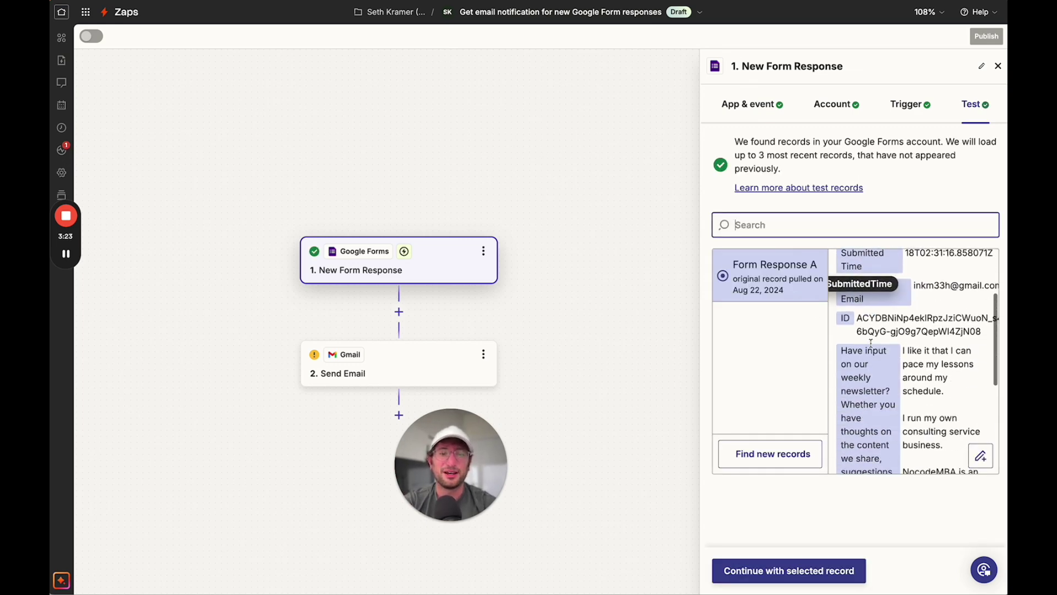
{"action": "scroll", "coordinate": [871, 343], "scroll_direction": "down", "scroll_amount": 2}
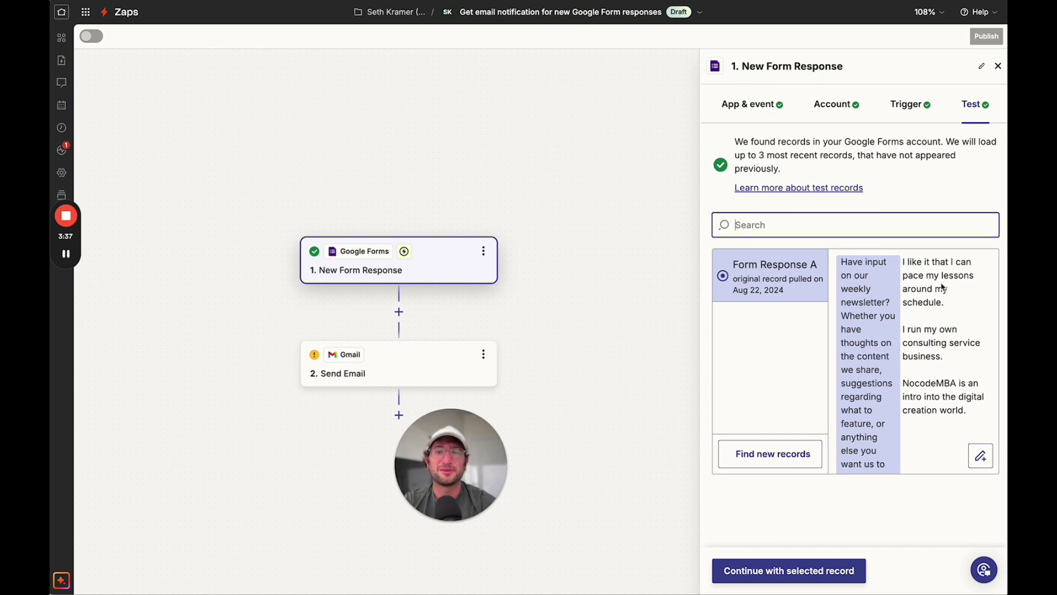
{"action": "scroll", "coordinate": [935, 325], "scroll_direction": "down", "scroll_amount": 2}
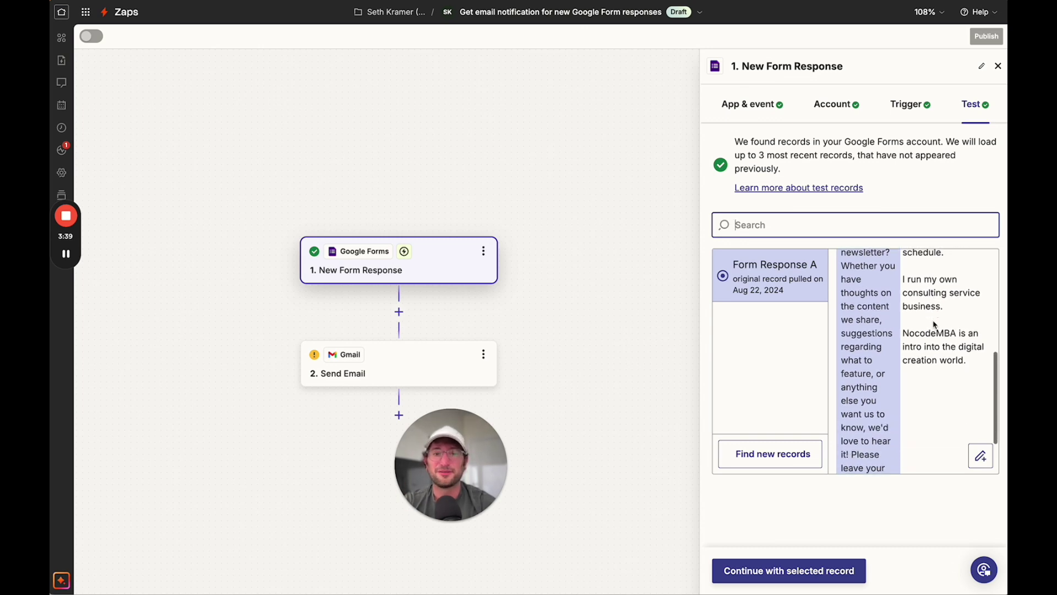
{"action": "scroll", "coordinate": [935, 325], "scroll_direction": "up", "scroll_amount": 2}
{"action": "scroll", "coordinate": [934, 336], "scroll_direction": "down", "scroll_amount": 2}
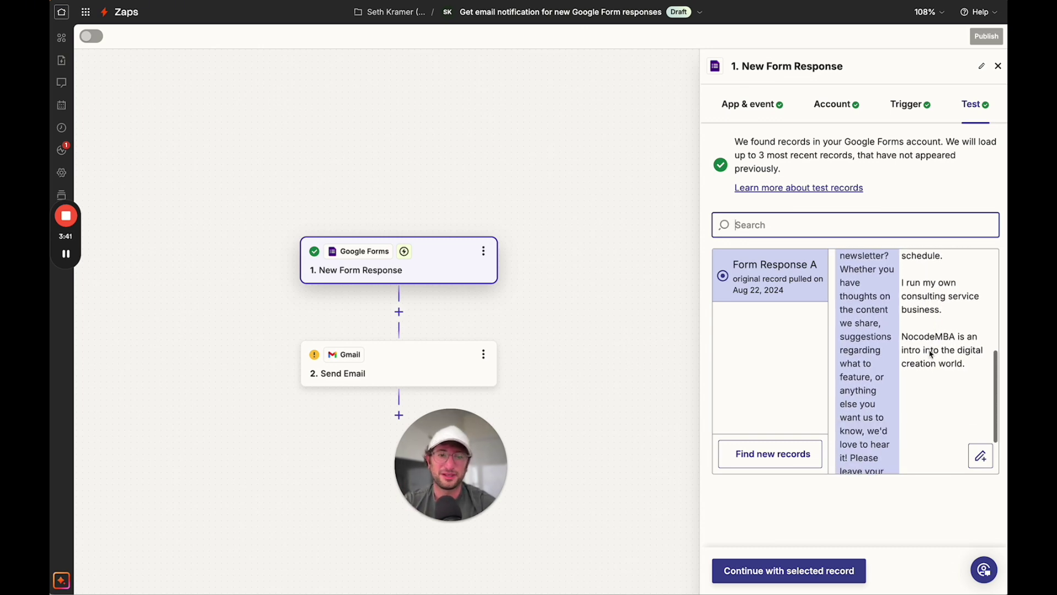
{"action": "scroll", "coordinate": [931, 352], "scroll_direction": "up", "scroll_amount": 2}
{"action": "scroll", "coordinate": [931, 355], "scroll_direction": "up", "scroll_amount": 1}
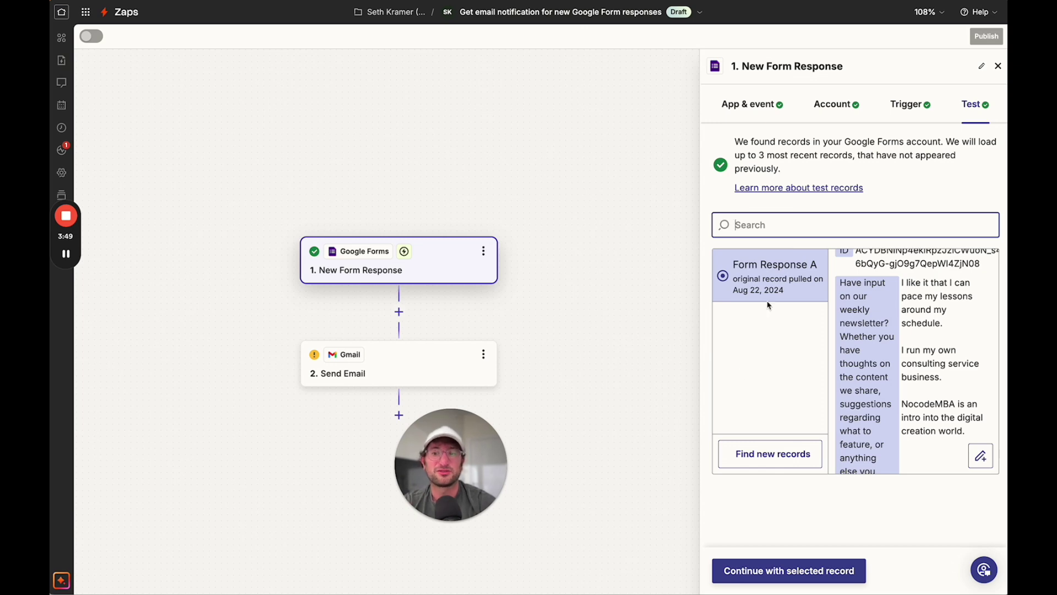
- Keep Form Response A as test data and connect the Gmail account for Send Email
{"action": "left_click", "coordinate": [781, 573]}
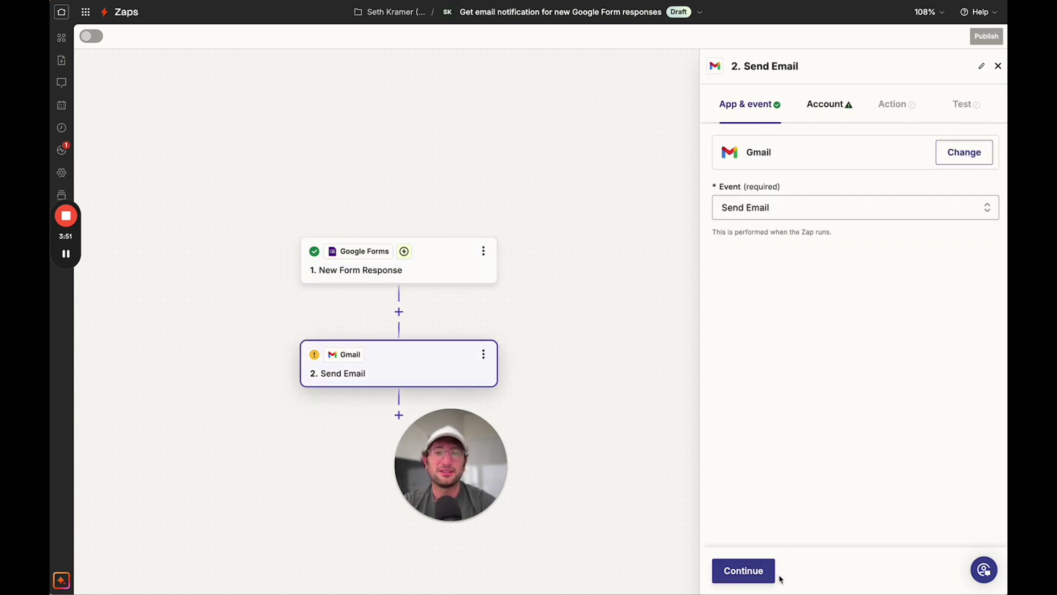
{"action": "scroll", "coordinate": [309, 418], "scroll_direction": "down", "scroll_amount": 2}
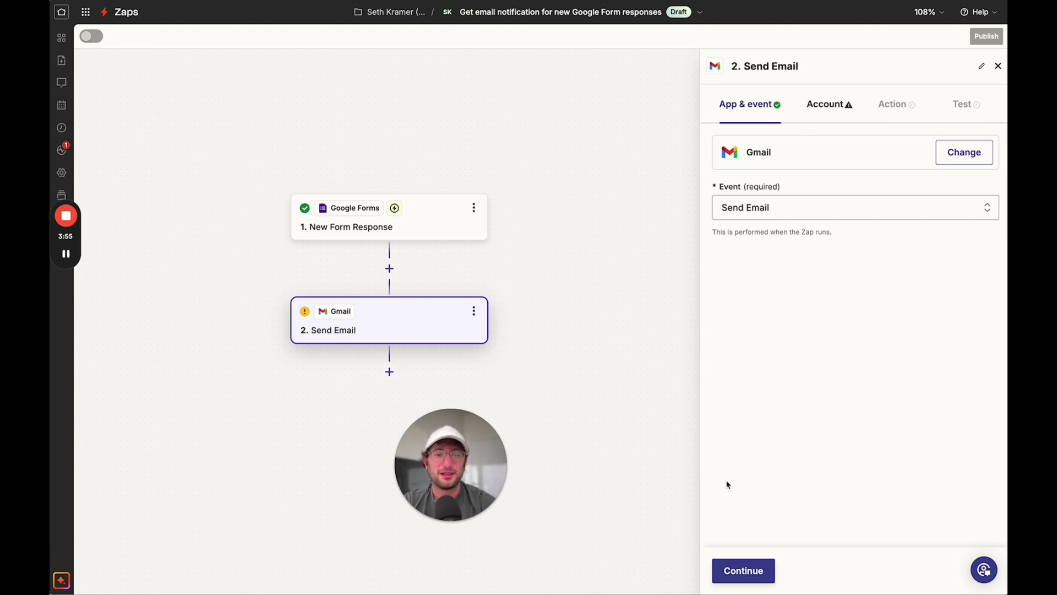
{"action": "left_click", "coordinate": [738, 571]}
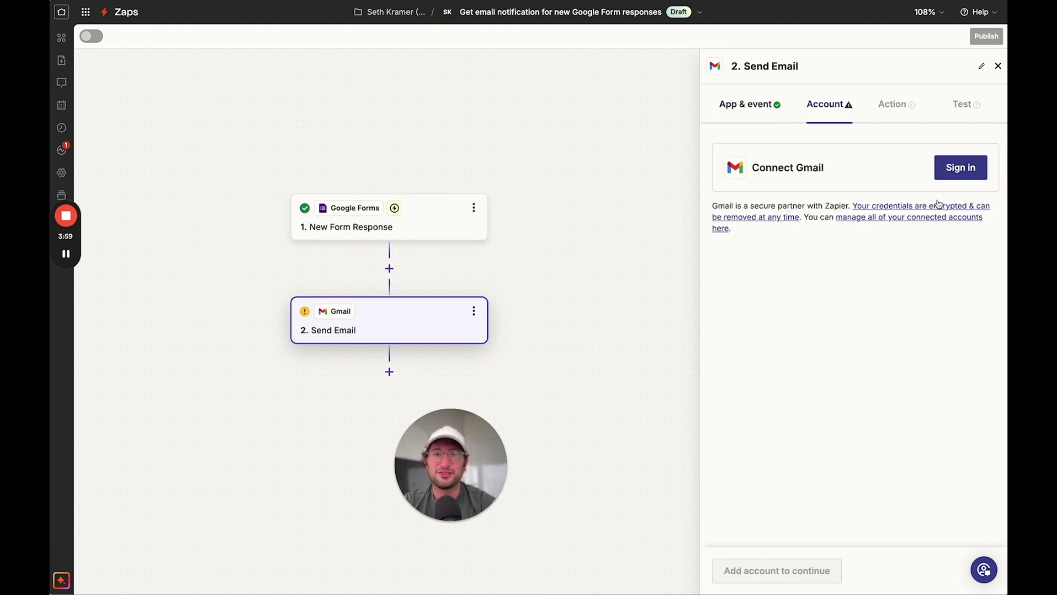
{"action": "left_click", "coordinate": [66, 254]}
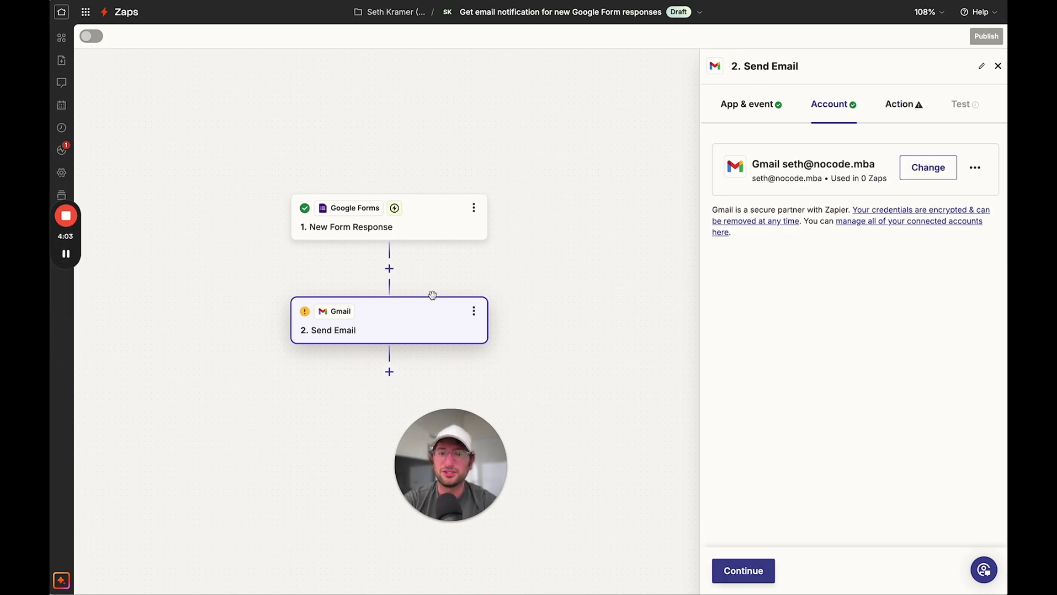
{"action": "left_click", "coordinate": [745, 571]}
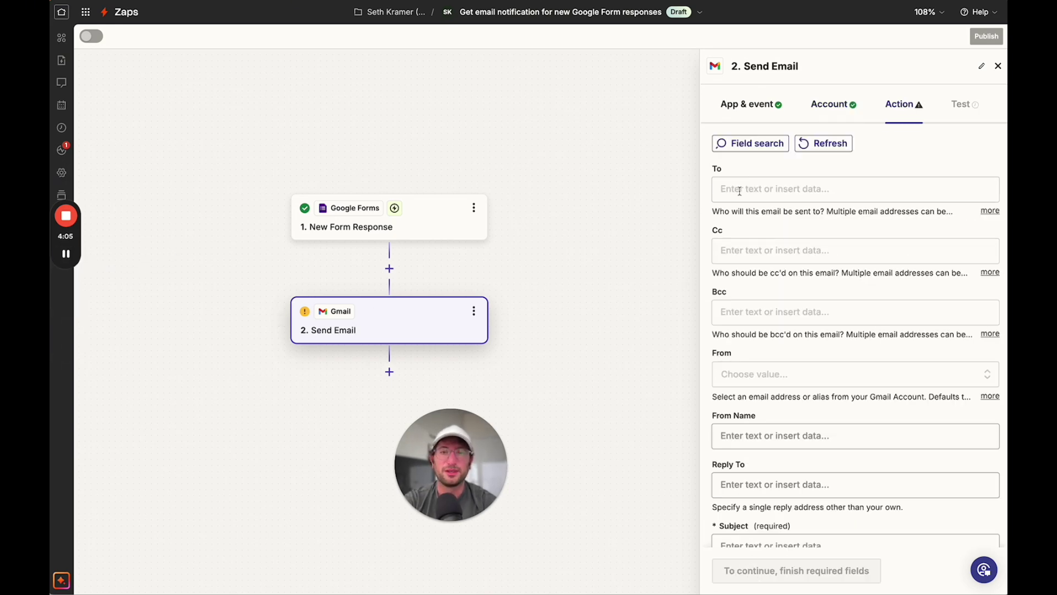
- Enter the recipient's e-mail address in To and set From to the connected Gmail address
{"action": "scroll", "coordinate": [758, 218], "scroll_direction": "down", "scroll_amount": 5}
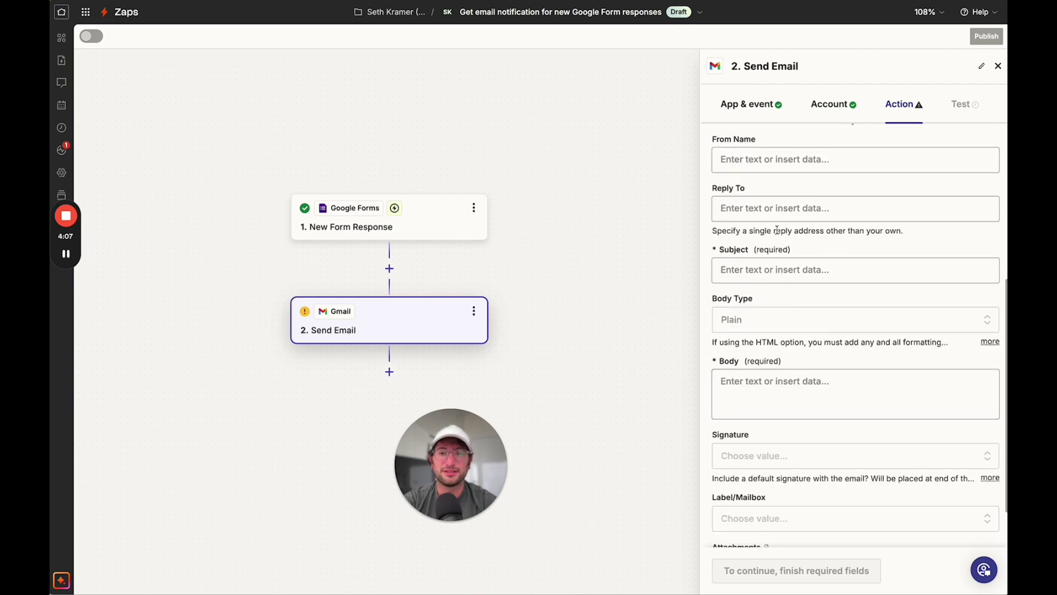
{"action": "scroll", "coordinate": [776, 228], "scroll_direction": "up", "scroll_amount": 5}
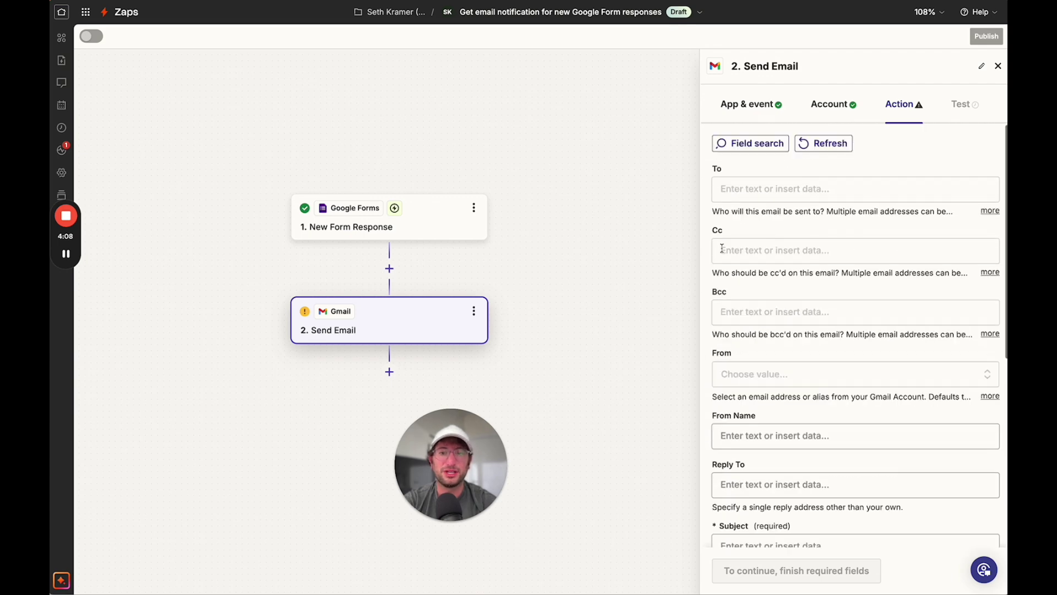
{"action": "left_click", "coordinate": [742, 189]}
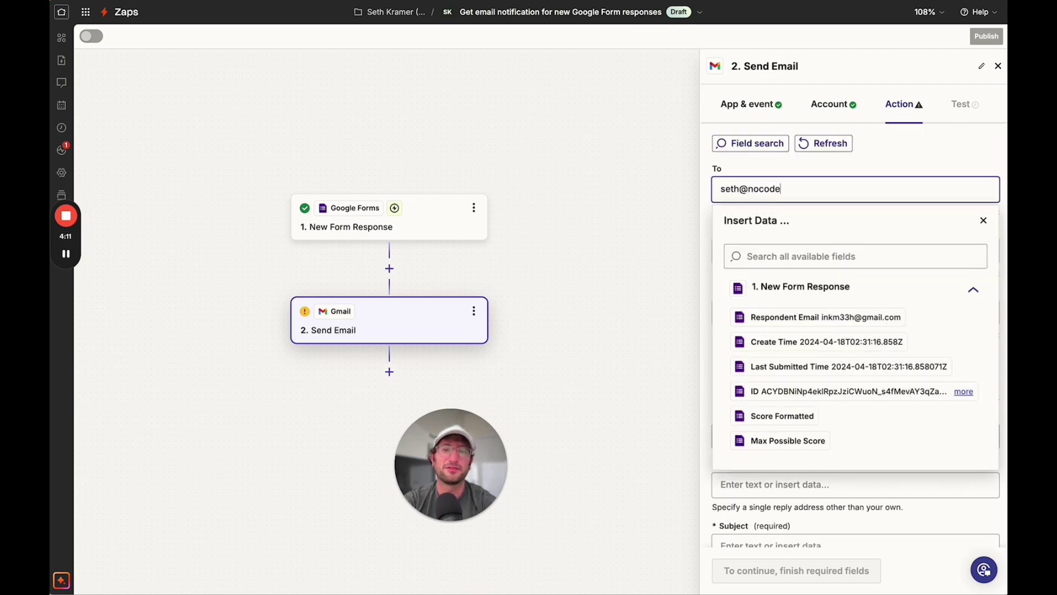
{"action": "left_click", "coordinate": [729, 234]}
{"action": "scroll", "coordinate": [728, 234], "scroll_direction": "down", "scroll_amount": 2}
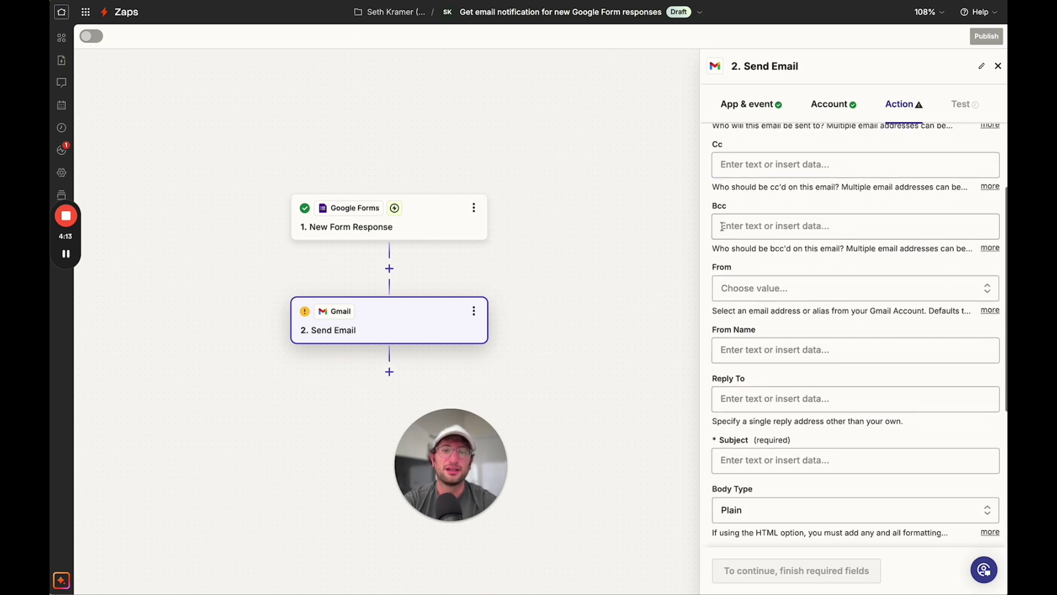
{"action": "left_click", "coordinate": [738, 294]}
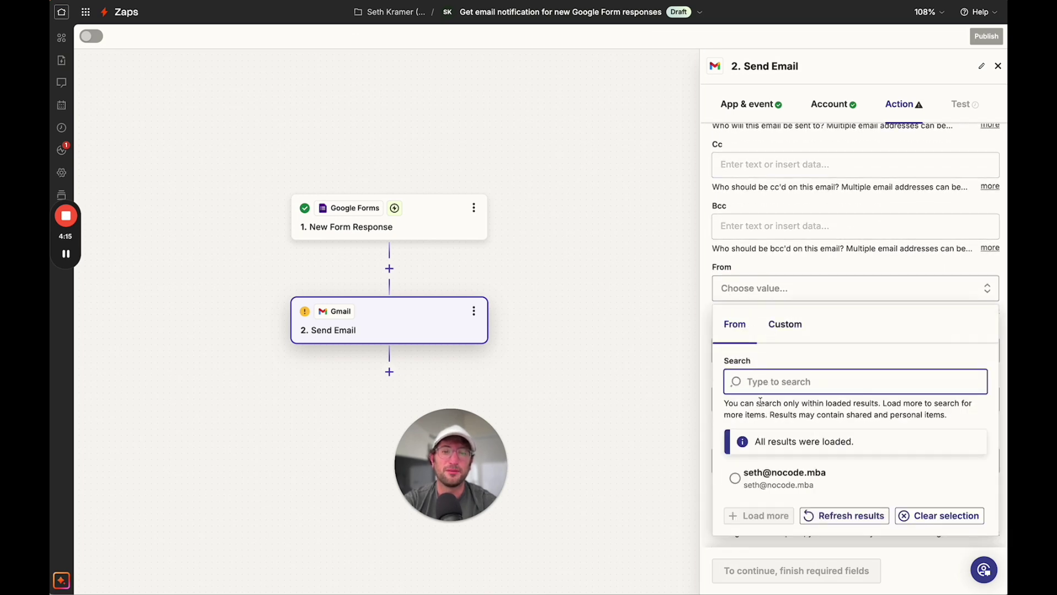
{"action": "left_click", "coordinate": [753, 479]}
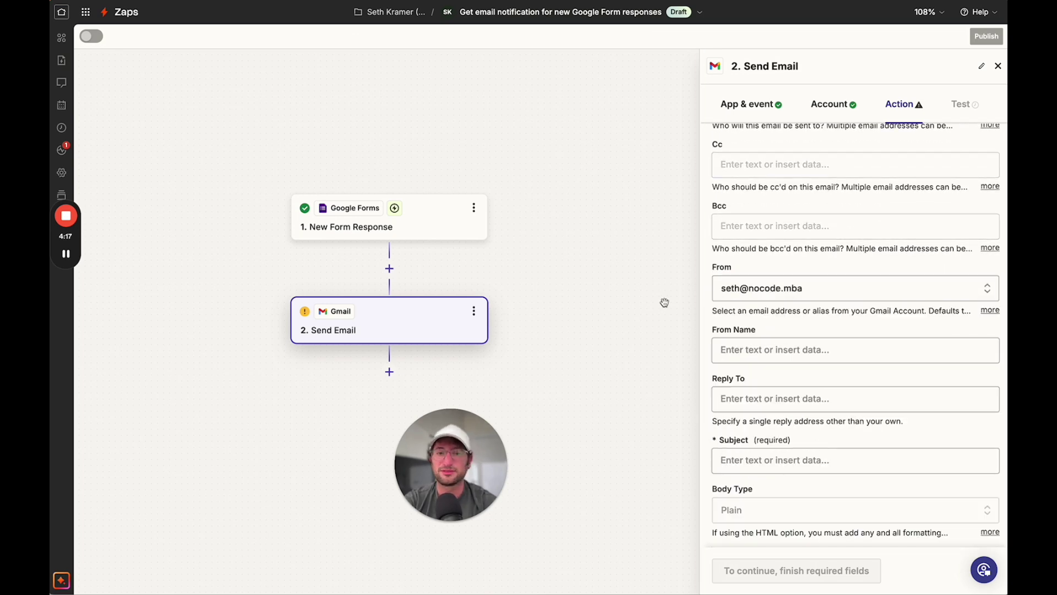
- Set the subject to 'New survey response' and map the newsletter feedback answer into the body
{"action": "scroll", "coordinate": [665, 303], "scroll_direction": "down", "scroll_amount": 1}
{"action": "scroll", "coordinate": [739, 333], "scroll_direction": "down", "scroll_amount": 5}
{"action": "left_click", "coordinate": [754, 276]}
{"action": "type", "text": "New survey response"}
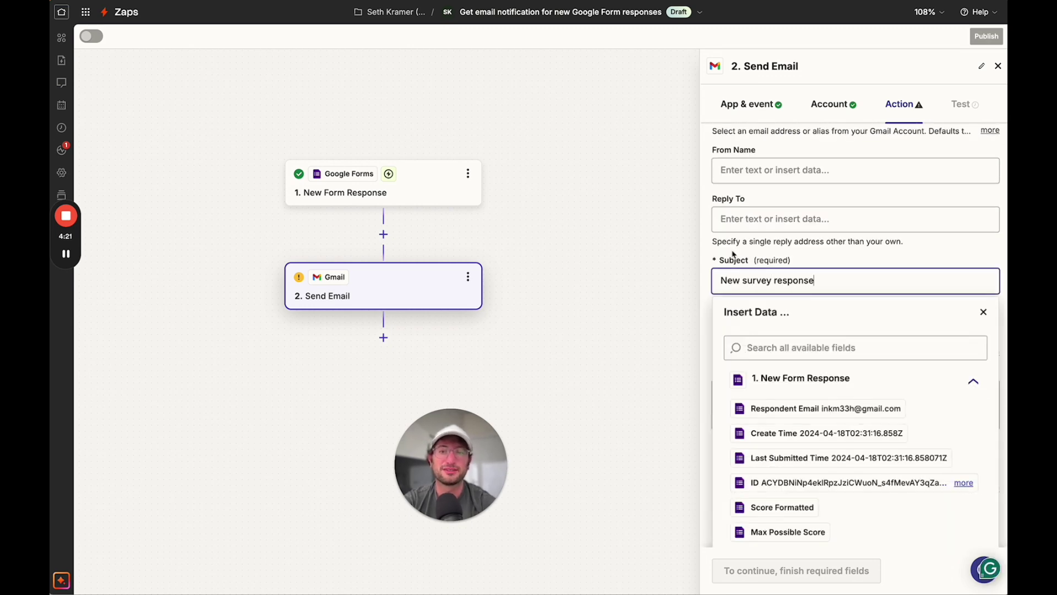
{"action": "left_click", "coordinate": [736, 254]}
{"action": "scroll", "coordinate": [746, 317], "scroll_direction": "down", "scroll_amount": 2}
{"action": "left_click", "coordinate": [747, 318]}
{"action": "scroll", "coordinate": [797, 419], "scroll_direction": "down", "scroll_amount": 5}
{"action": "scroll", "coordinate": [796, 439], "scroll_direction": "down", "scroll_amount": 1}
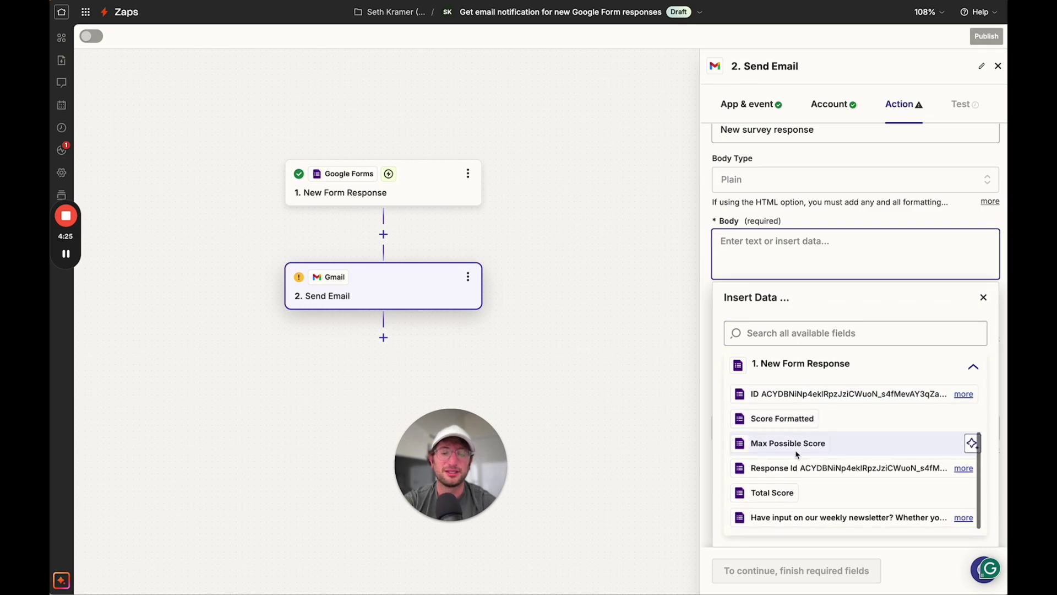
{"action": "scroll", "coordinate": [826, 470], "scroll_direction": "up", "scroll_amount": 3}
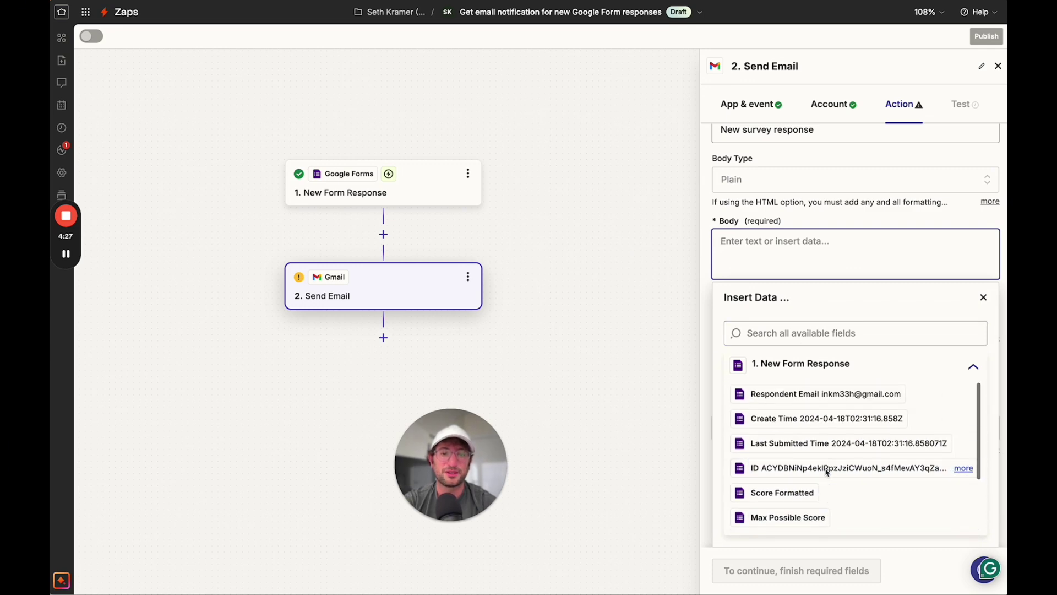
{"action": "scroll", "coordinate": [799, 484], "scroll_direction": "down", "scroll_amount": 1}
{"action": "scroll", "coordinate": [800, 484], "scroll_direction": "down", "scroll_amount": 2}
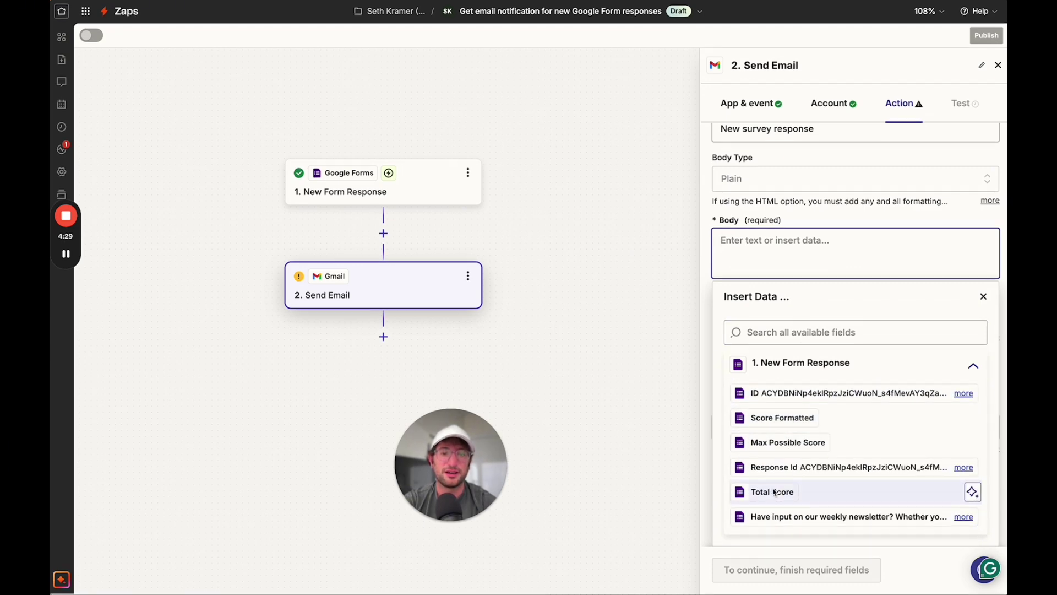
{"action": "left_click", "coordinate": [818, 516]}
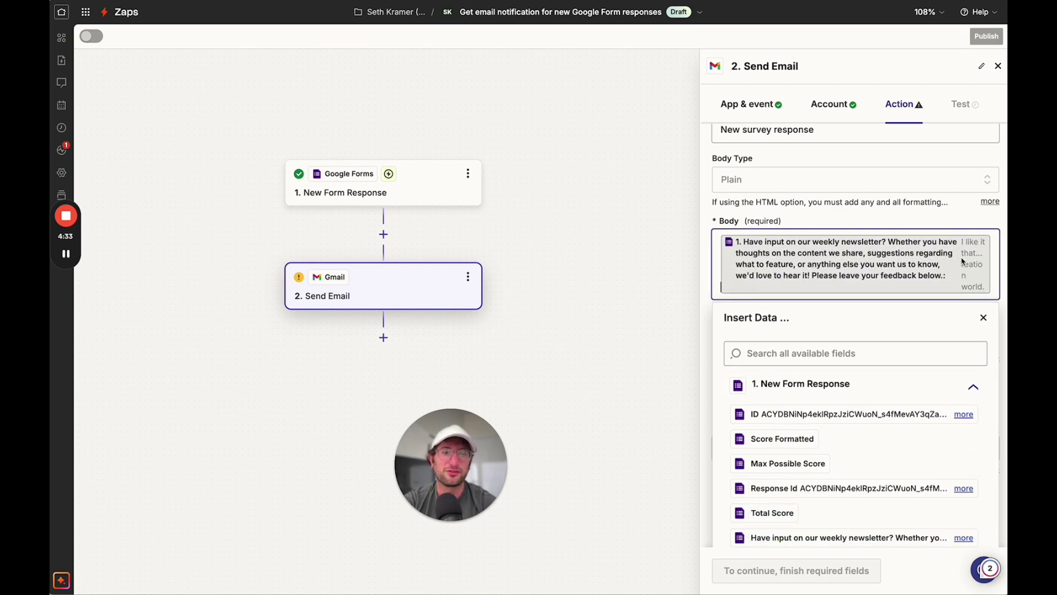
{"action": "left_click", "coordinate": [984, 319]}
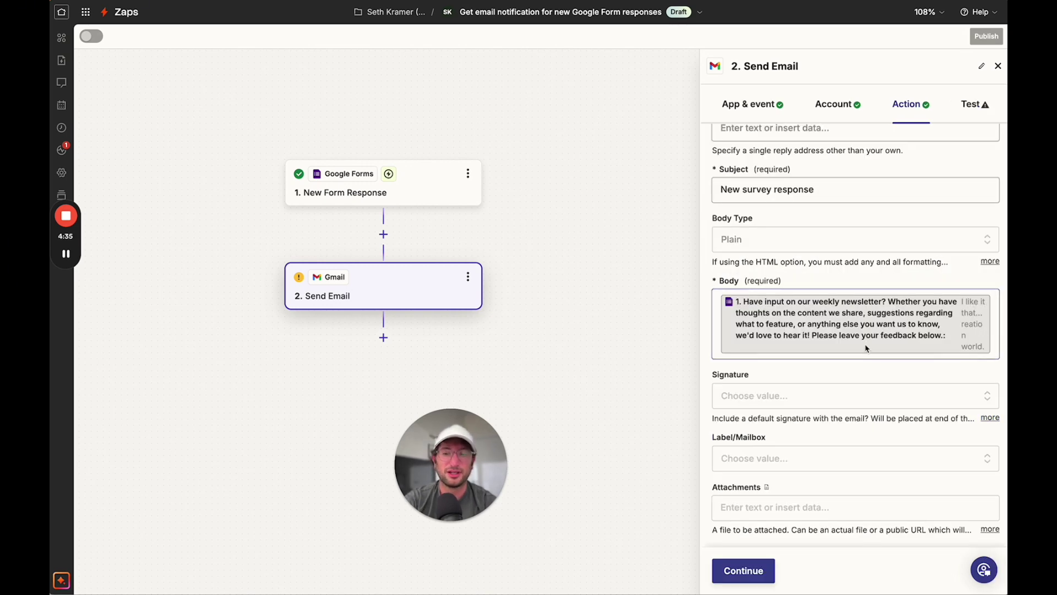
- Send a test email from the Gmail step, then publish the Zap so version v1 is on
{"action": "left_click", "coordinate": [739, 570]}
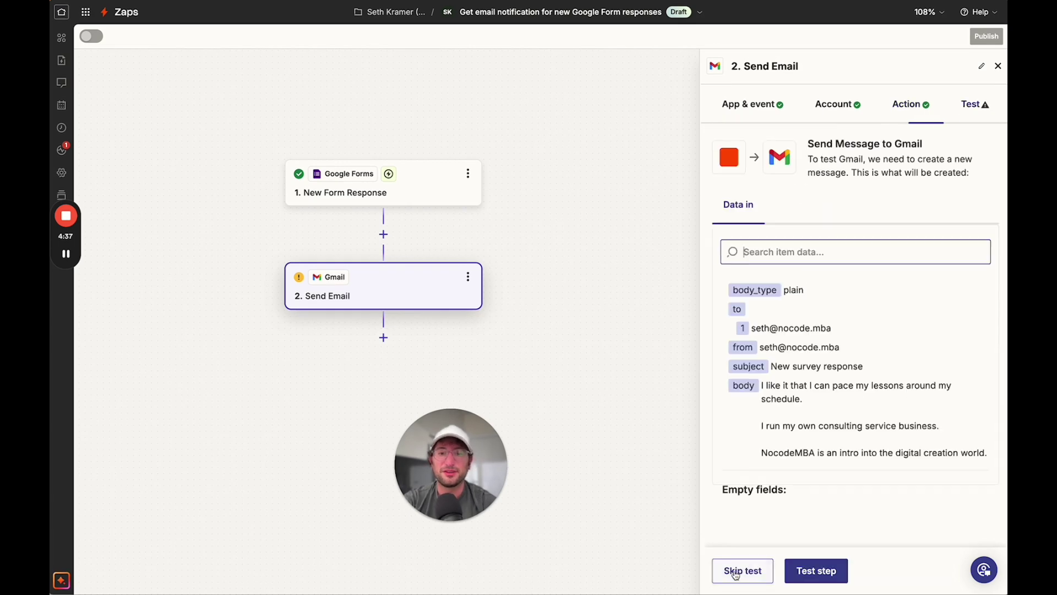
{"action": "left_click", "coordinate": [820, 580]}
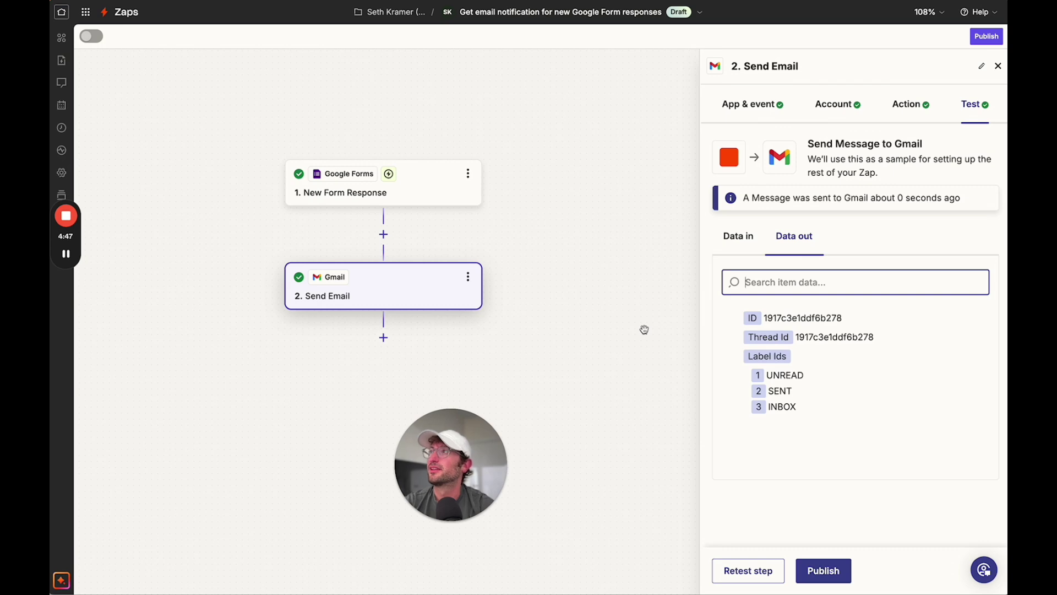
{"action": "left_click", "coordinate": [832, 572]}
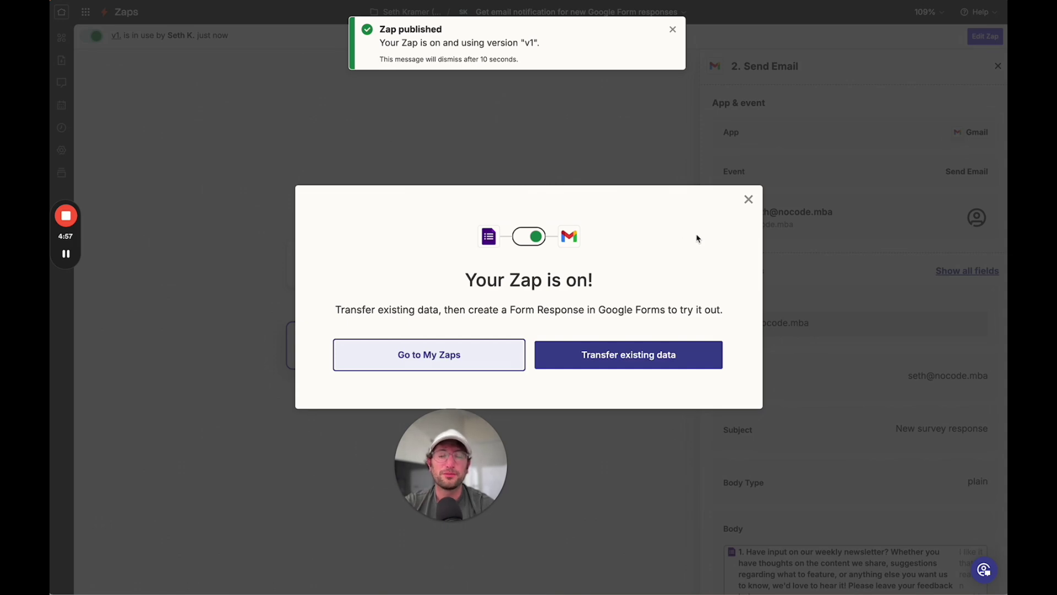
{"action": "left_click", "coordinate": [749, 201]}
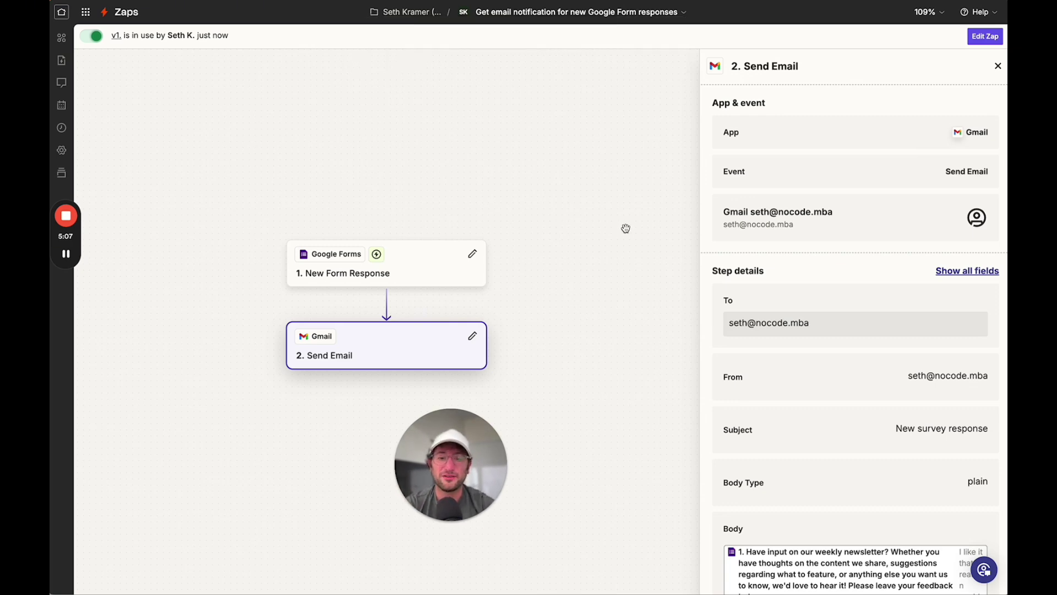
- Tile Zapier and Make side by side, maximise Make, and create a new scenario
{"action": "key", "text": "ctrl+alt+Left"}
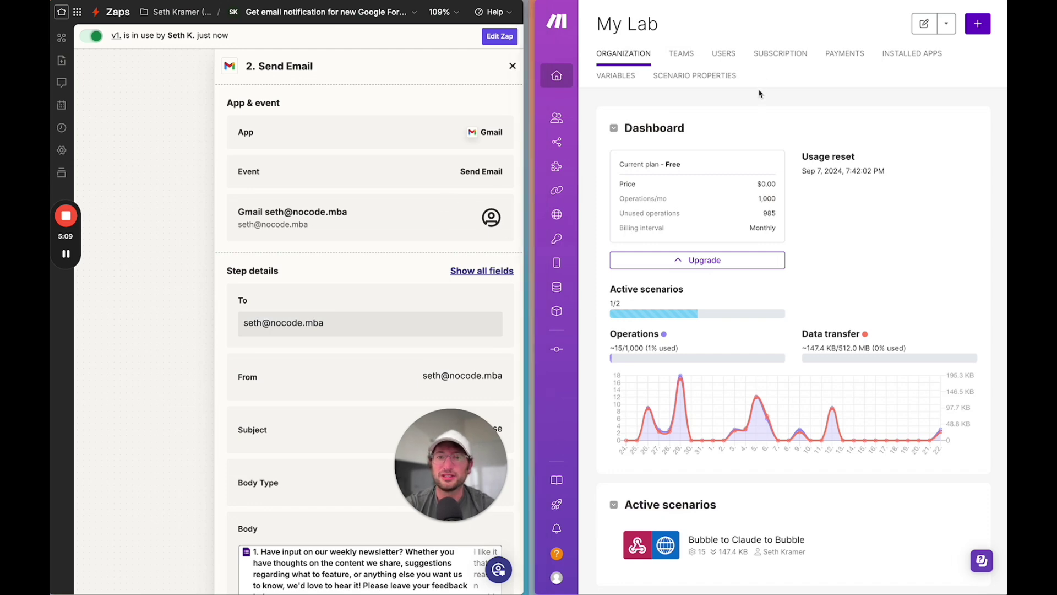
{"action": "key", "text": "ctrl+alt+Return"}
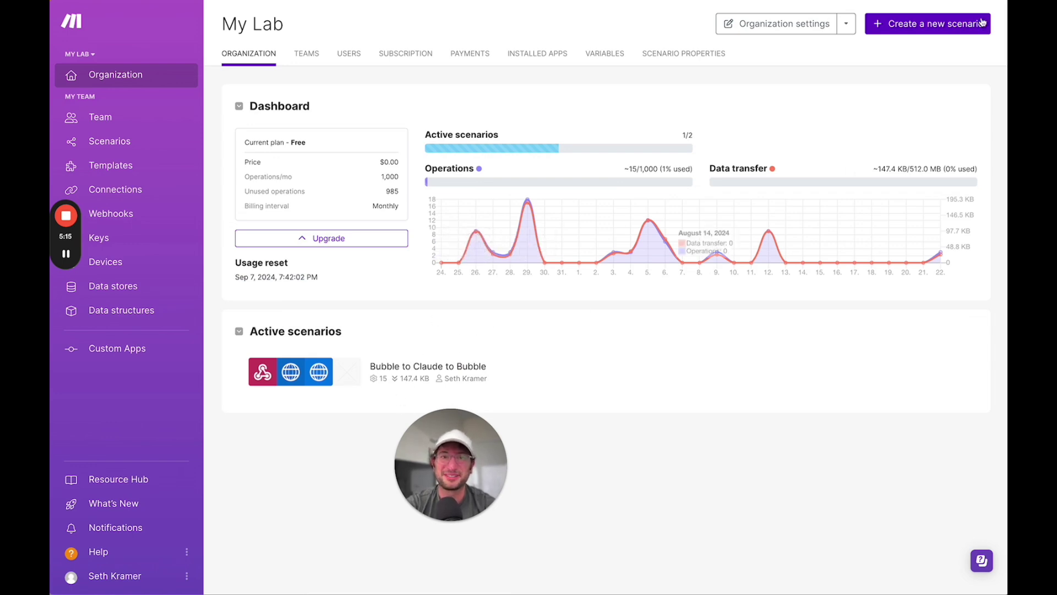
{"action": "left_click", "coordinate": [910, 32]}
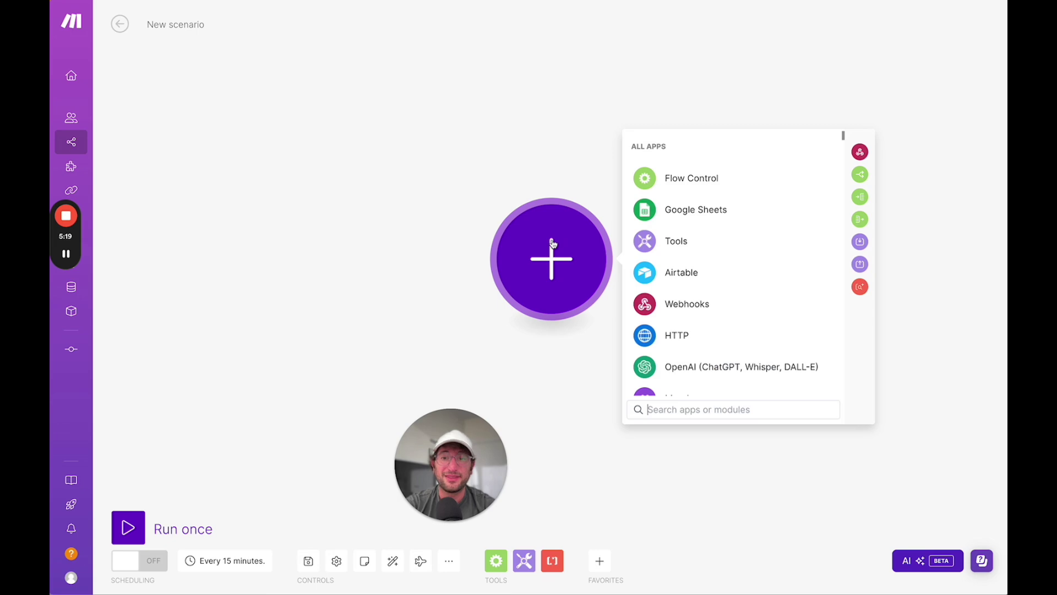
- Pan the empty scenario canvas and bring up the app list for the first module
{"action": "left_click_drag", "start_coordinate": [551, 243], "coordinate": [376, 225]}
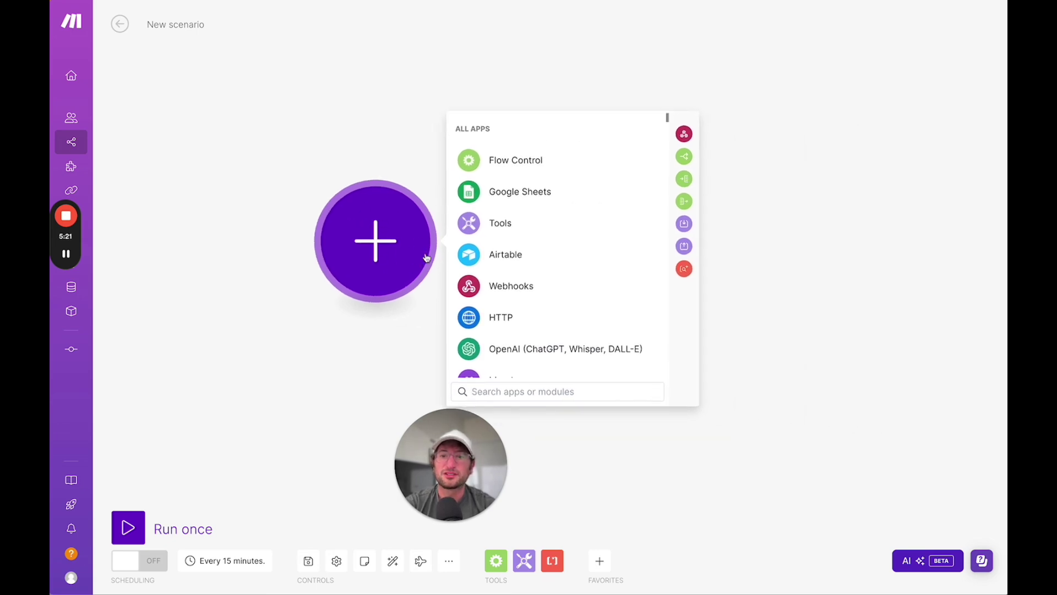
{"action": "scroll", "coordinate": [456, 120], "scroll_direction": "down", "scroll_amount": 2}
{"action": "scroll", "coordinate": [456, 120], "scroll_direction": "up", "scroll_amount": 8}
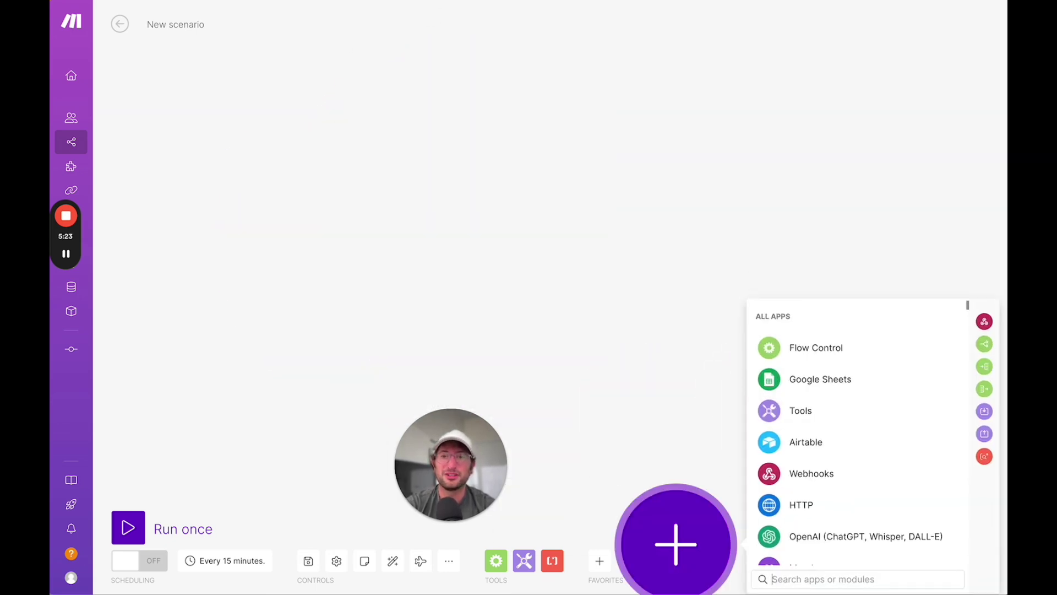
{"action": "scroll", "coordinate": [333, 566], "scroll_direction": "down", "scroll_amount": 10}
{"action": "left_click", "coordinate": [756, 290]}
{"action": "scroll", "coordinate": [420, 235], "scroll_direction": "right", "scroll_amount": 8}
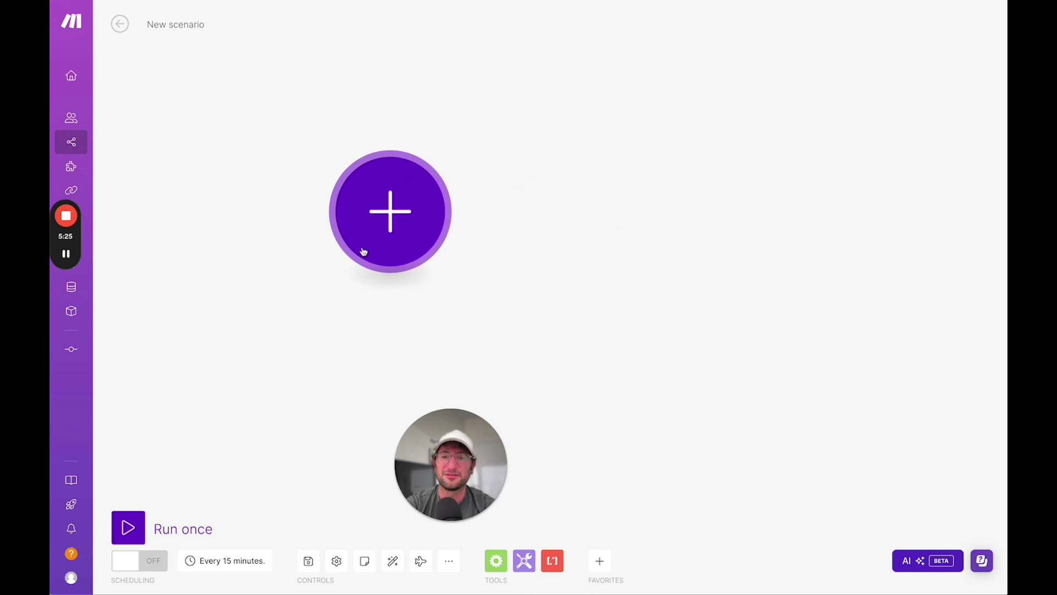
{"action": "scroll", "coordinate": [363, 274], "scroll_direction": "down", "scroll_amount": 5}
{"action": "left_click", "coordinate": [362, 268]}
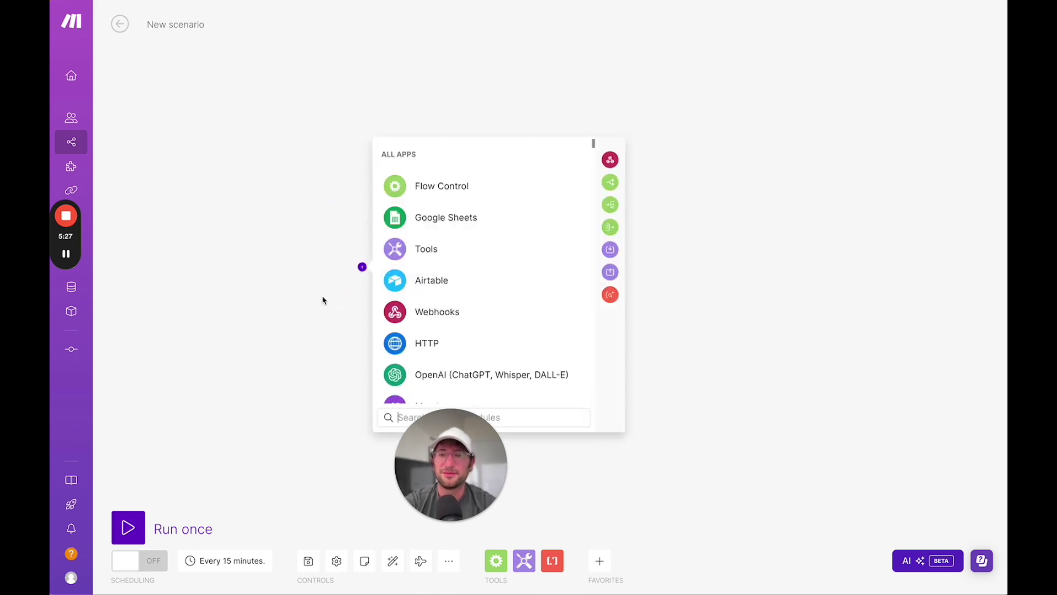
{"action": "left_click", "coordinate": [350, 279]}
{"action": "scroll", "coordinate": [350, 279], "scroll_direction": "up", "scroll_amount": 5}
{"action": "scroll", "coordinate": [525, 171], "scroll_direction": "right", "scroll_amount": 5}
{"action": "scroll", "coordinate": [427, 198], "scroll_direction": "down", "scroll_amount": 5}
{"action": "scroll", "coordinate": [423, 203], "scroll_direction": "up", "scroll_amount": 5}
- Search apps for 'google orm' and browse the Google Forms modules down to Watch Responses
{"action": "left_click", "coordinate": [452, 157]}
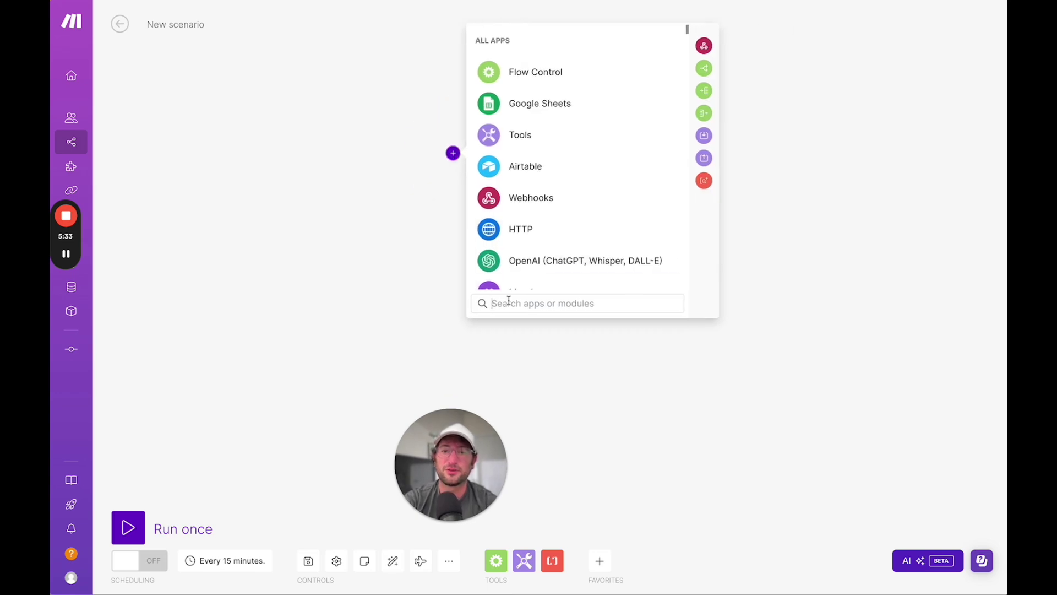
{"action": "type", "text": "google orm"}
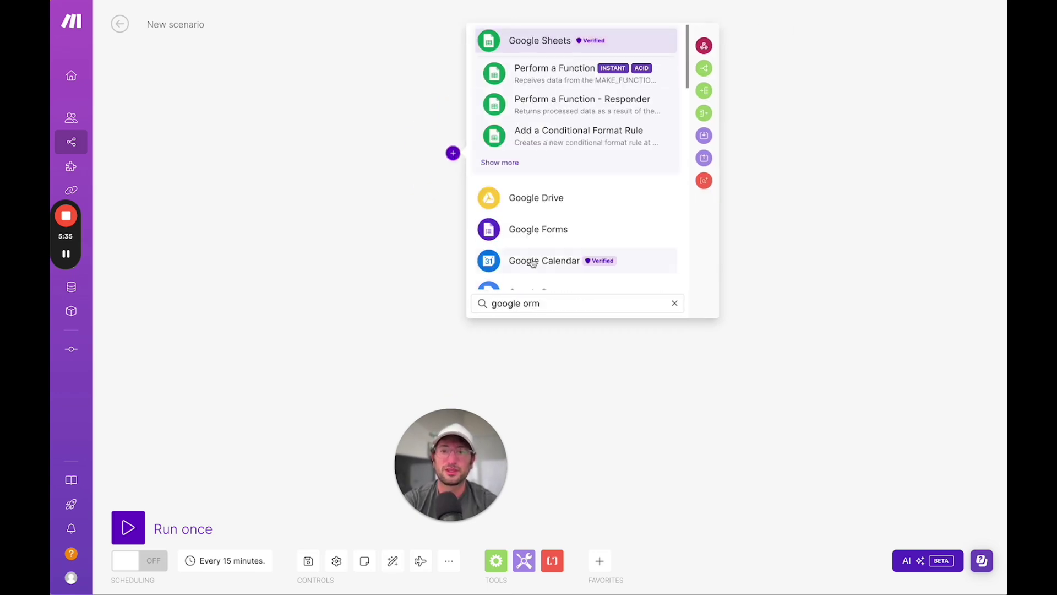
{"action": "left_click", "coordinate": [538, 229]}
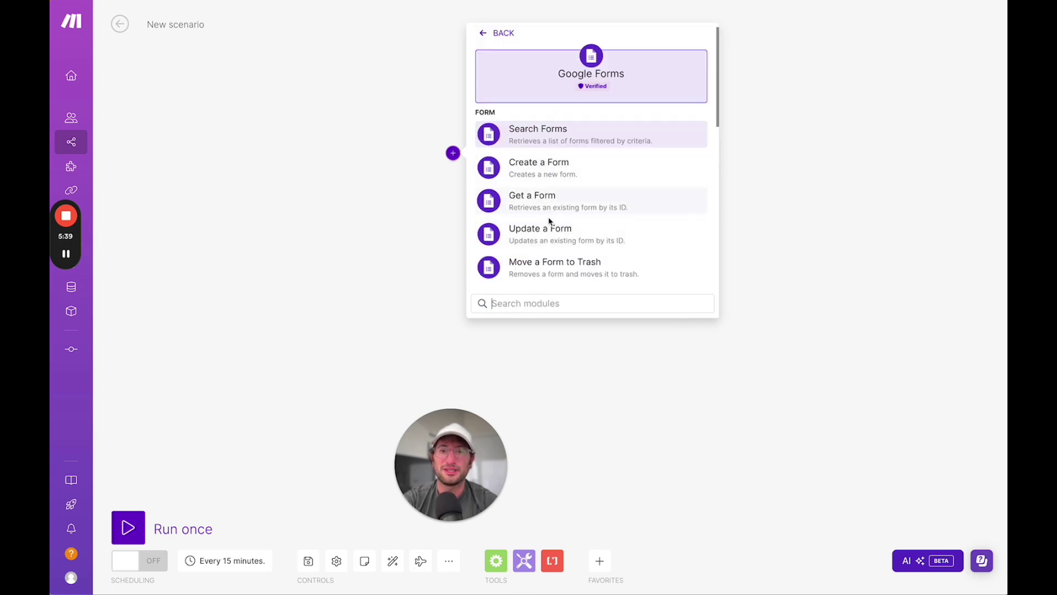
{"action": "scroll", "coordinate": [559, 237], "scroll_direction": "down", "scroll_amount": 3}
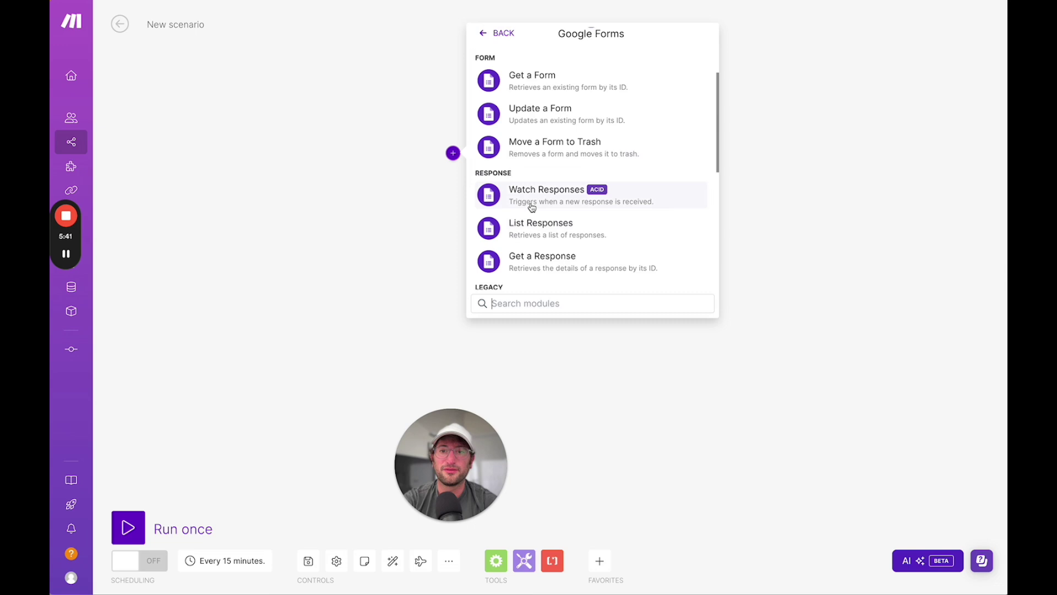
{"action": "scroll", "coordinate": [568, 205], "scroll_direction": "down", "scroll_amount": 2}
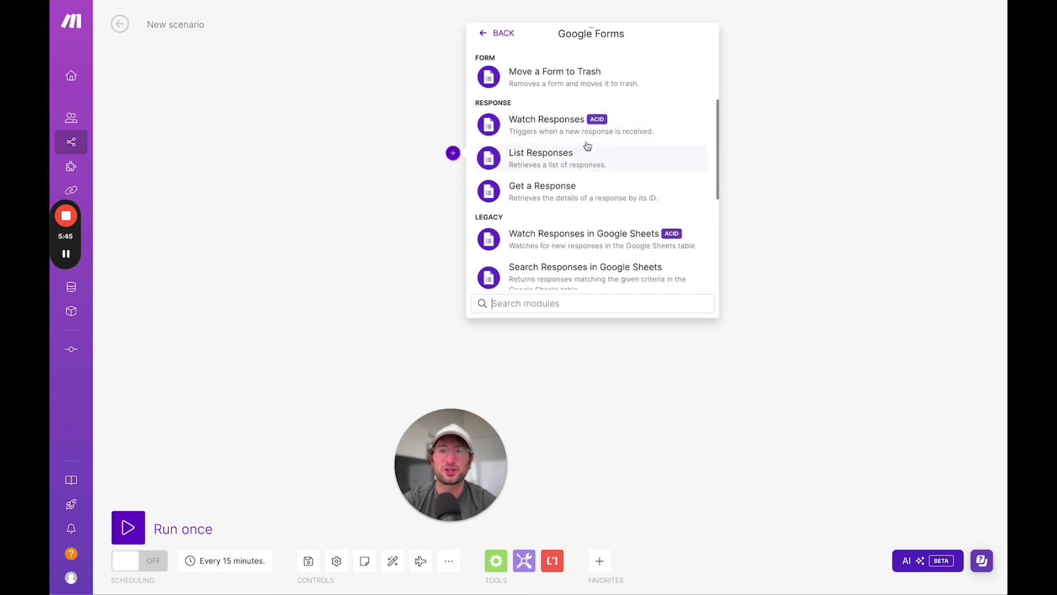
{"action": "scroll", "coordinate": [614, 140], "scroll_direction": "up", "scroll_amount": 4}
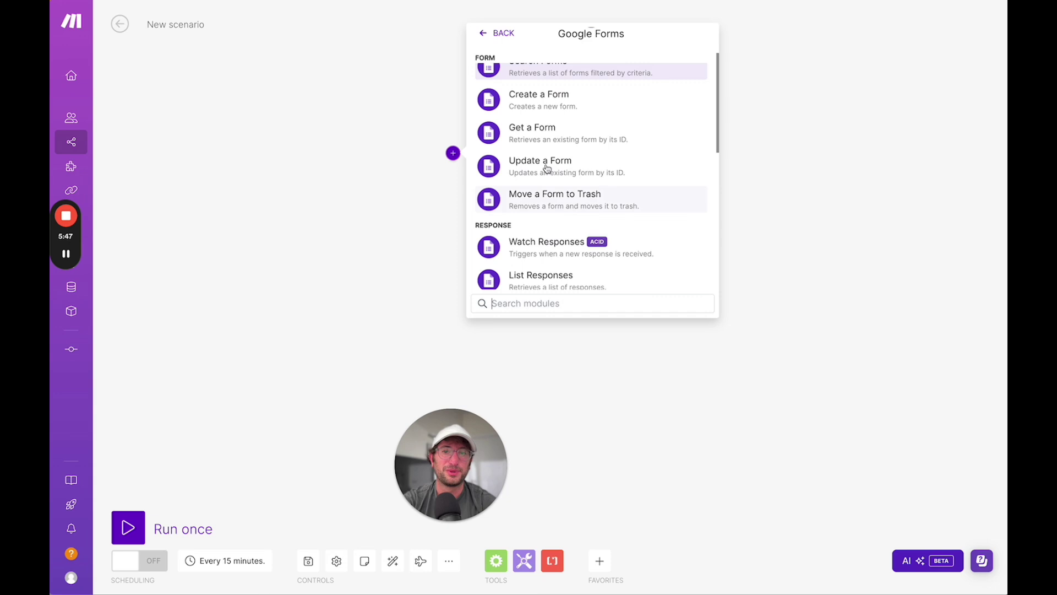
{"action": "scroll", "coordinate": [547, 168], "scroll_direction": "up", "scroll_amount": 2}
{"action": "scroll", "coordinate": [547, 176], "scroll_direction": "down", "scroll_amount": 4}
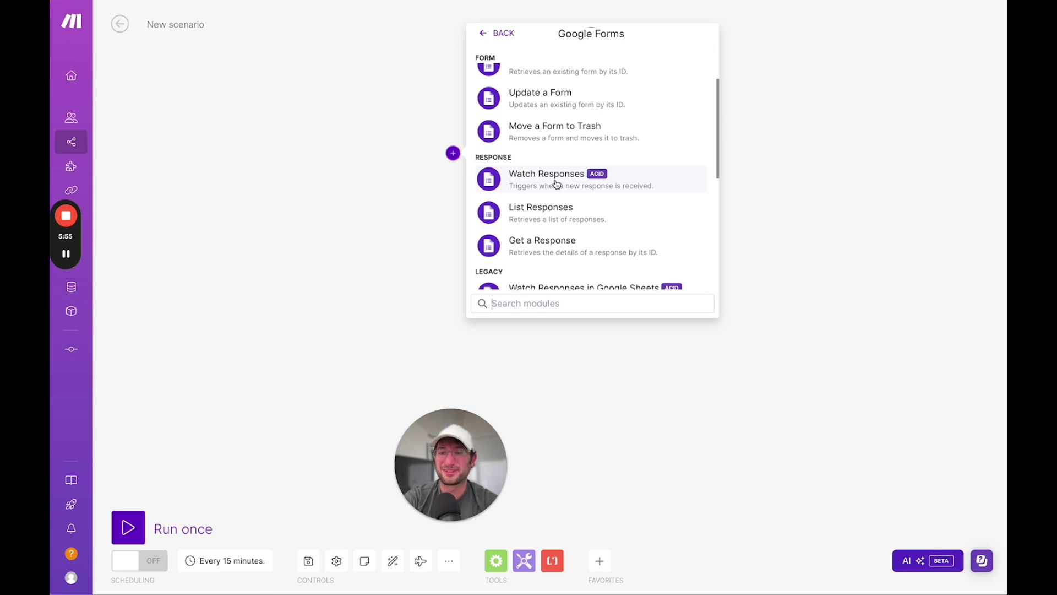
{"action": "scroll", "coordinate": [553, 187], "scroll_direction": "up", "scroll_amount": 3}
{"action": "scroll", "coordinate": [549, 196], "scroll_direction": "down", "scroll_amount": 3}
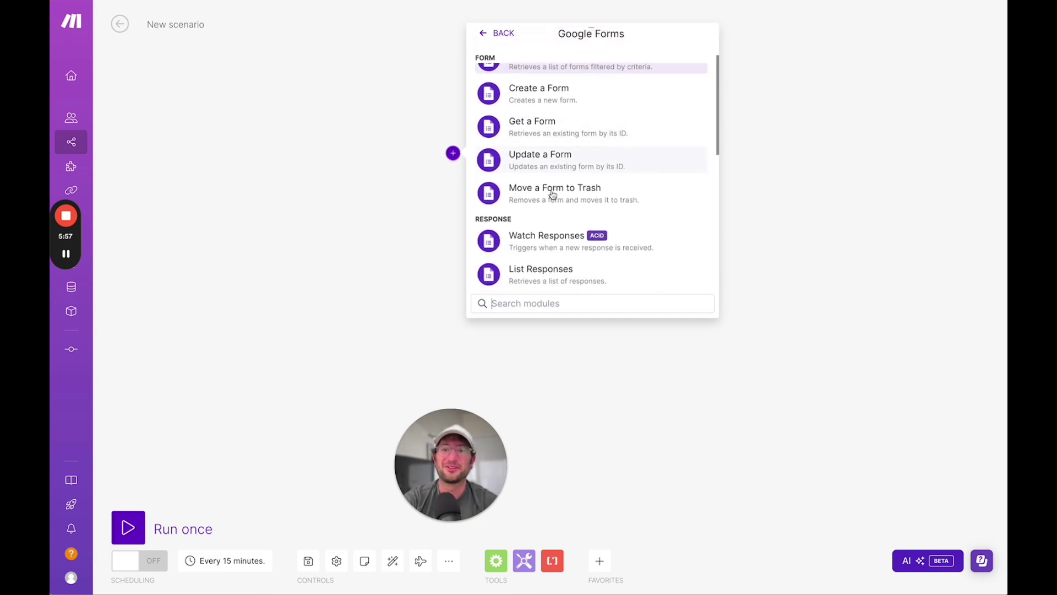
- Choose Watch Responses as the trigger, keeping the existing Google Forms connection for the Form ID lookup
{"action": "left_click", "coordinate": [540, 201]}
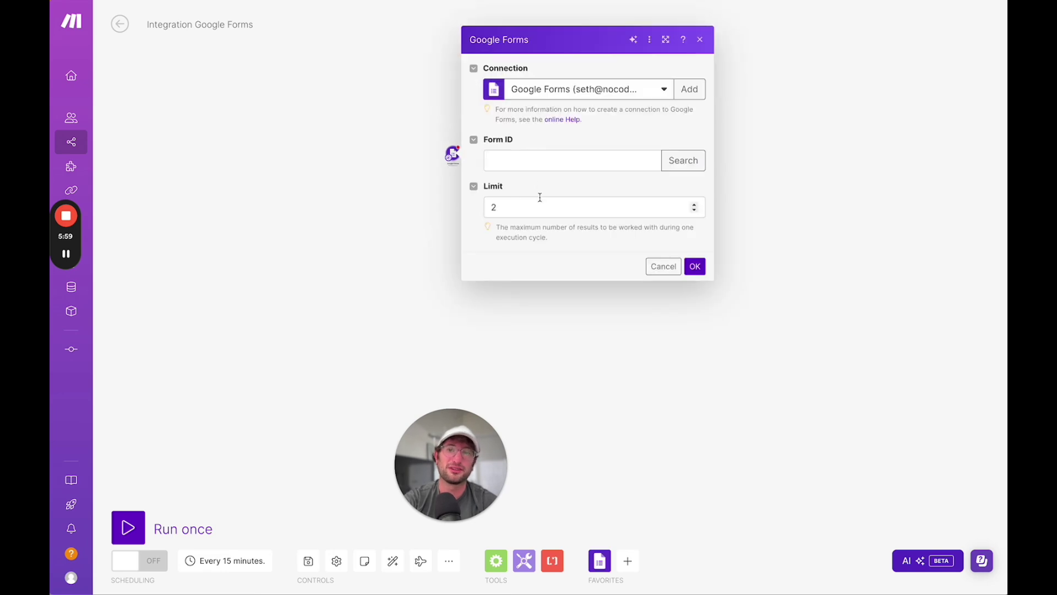
{"action": "left_click_drag", "start_coordinate": [516, 44], "coordinate": [562, 47]}
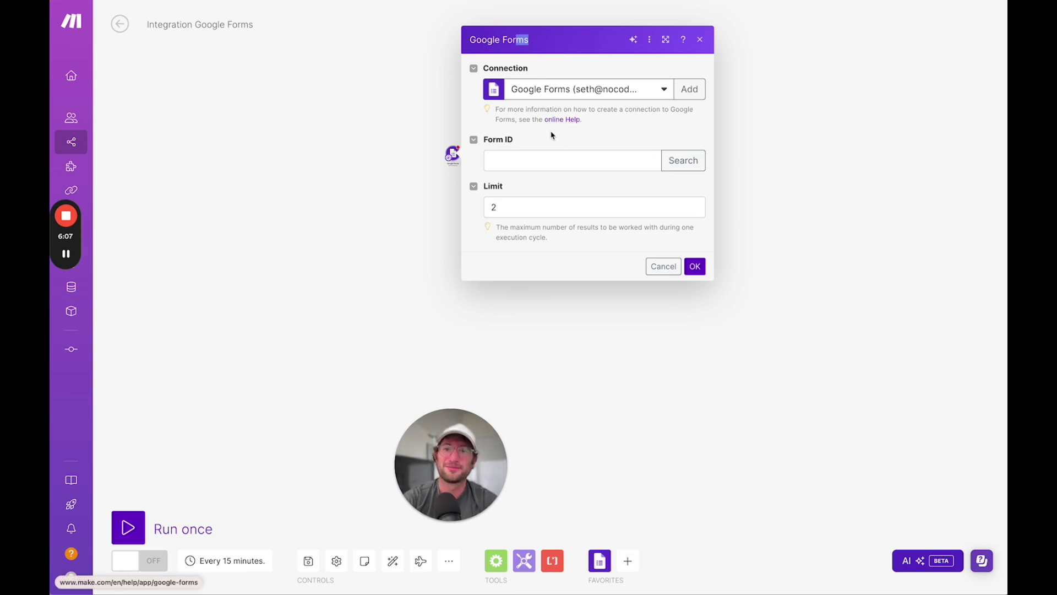
{"action": "left_click", "coordinate": [548, 167]}
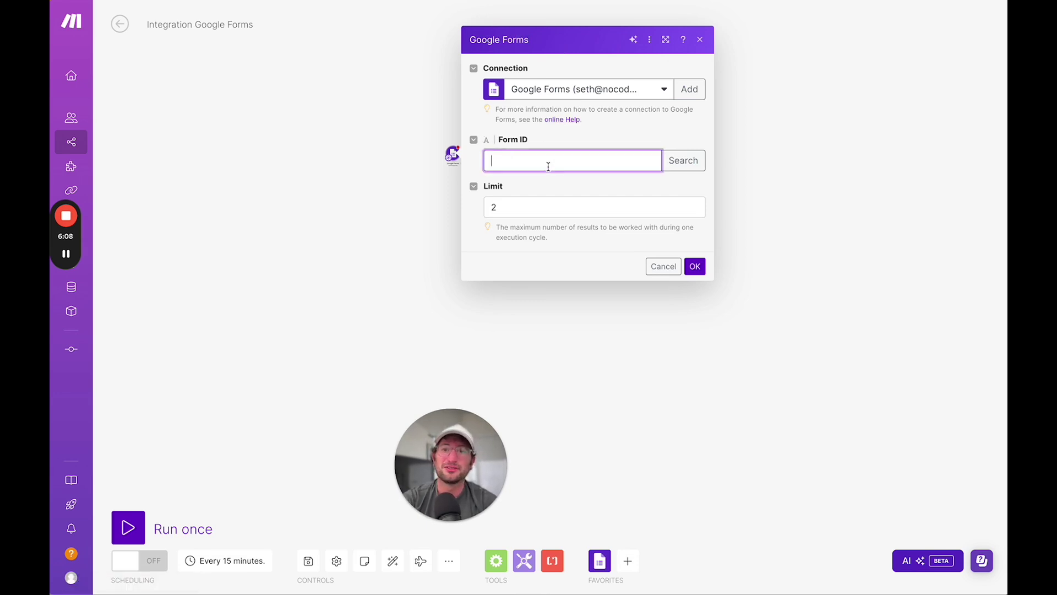
{"action": "left_click", "coordinate": [697, 161]}
{"action": "left_click", "coordinate": [765, 124]}
{"action": "left_click", "coordinate": [579, 142]}
{"action": "left_click", "coordinate": [636, 92]}
{"action": "left_click", "coordinate": [621, 107]}
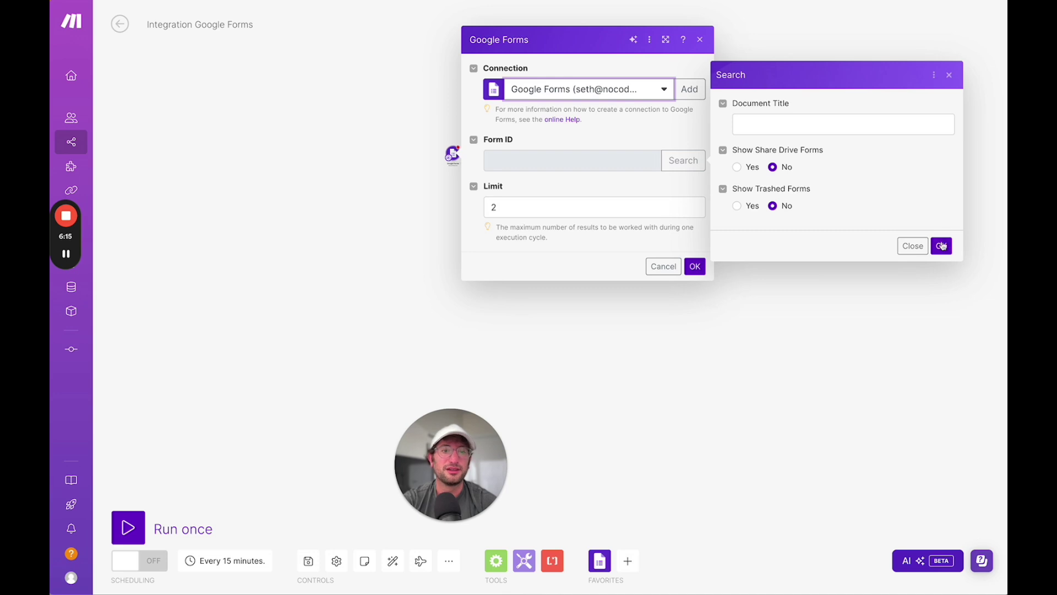
- Select the Weekly Newsletter Feedback form, change Limit from 2 to 1, and save the trigger
{"action": "left_click", "coordinate": [941, 246]}
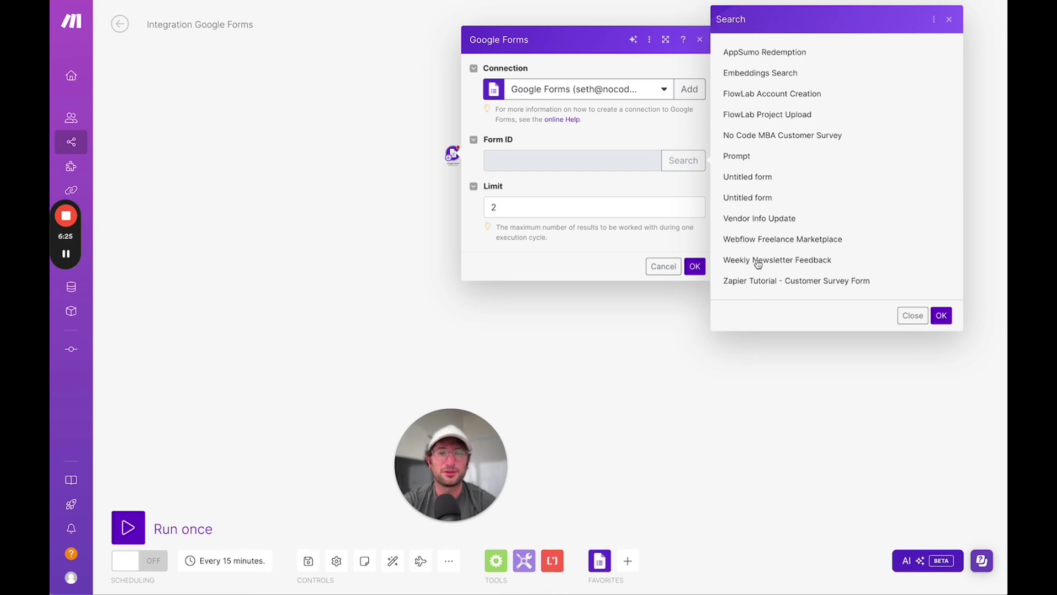
{"action": "left_click", "coordinate": [758, 263]}
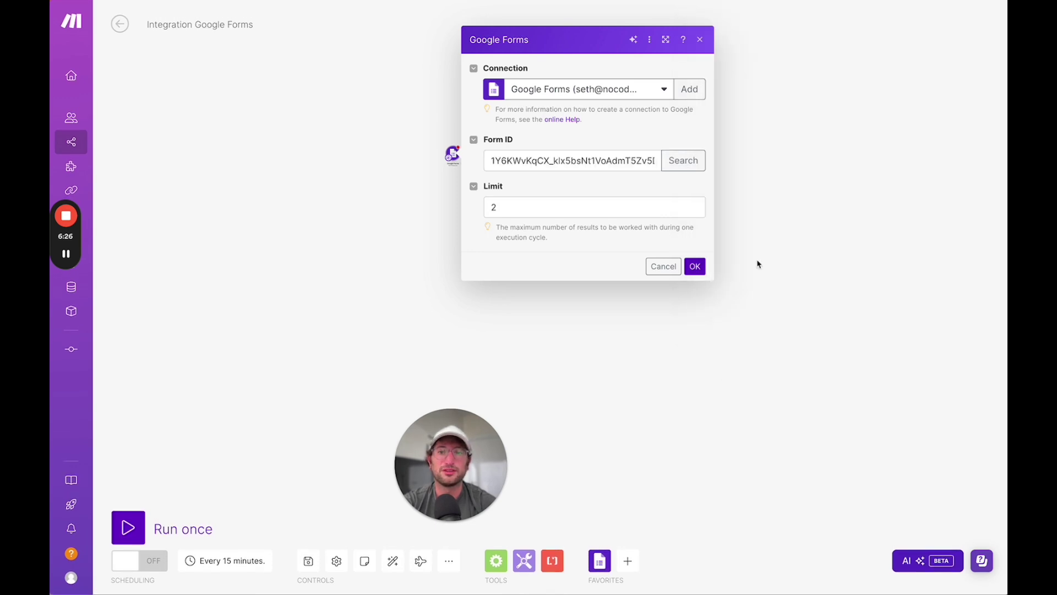
{"action": "left_click", "coordinate": [520, 207]}
{"action": "key", "text": "BackSpace"}
{"action": "type", "text": "1"}
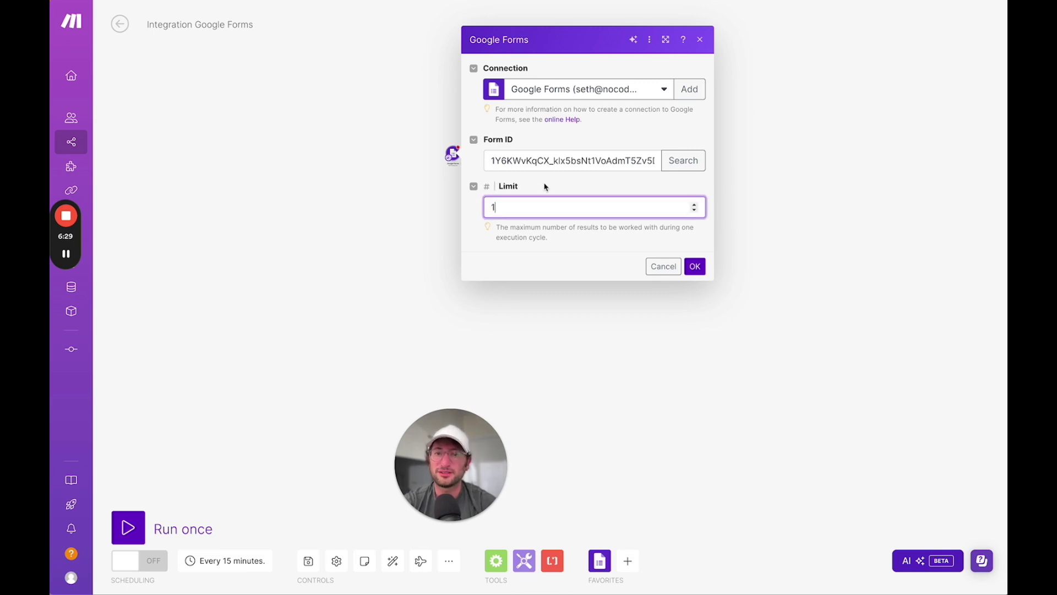
{"action": "left_click", "coordinate": [546, 183]}
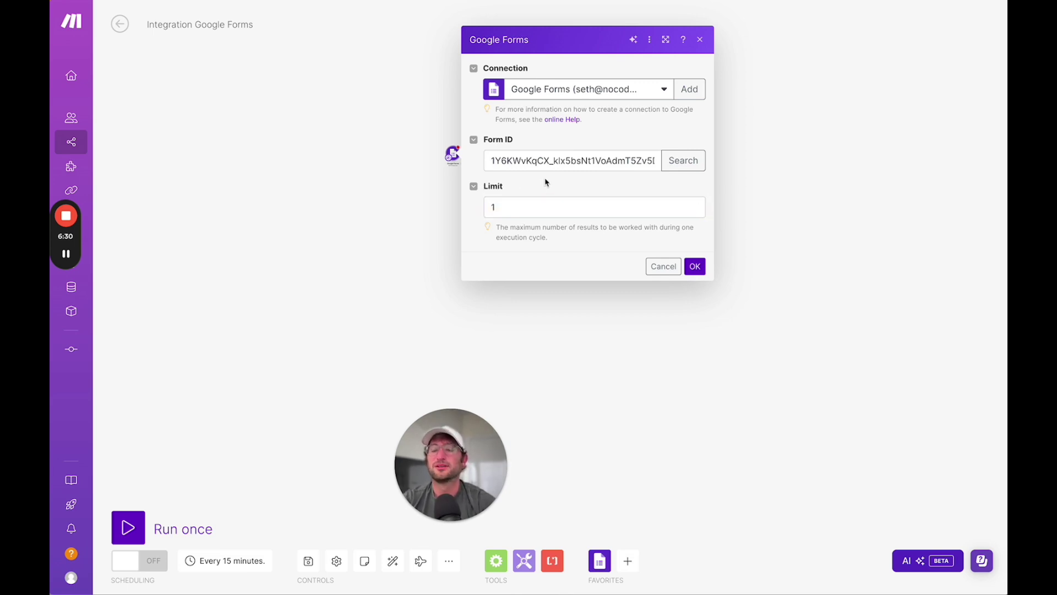
{"action": "left_click", "coordinate": [695, 268]}
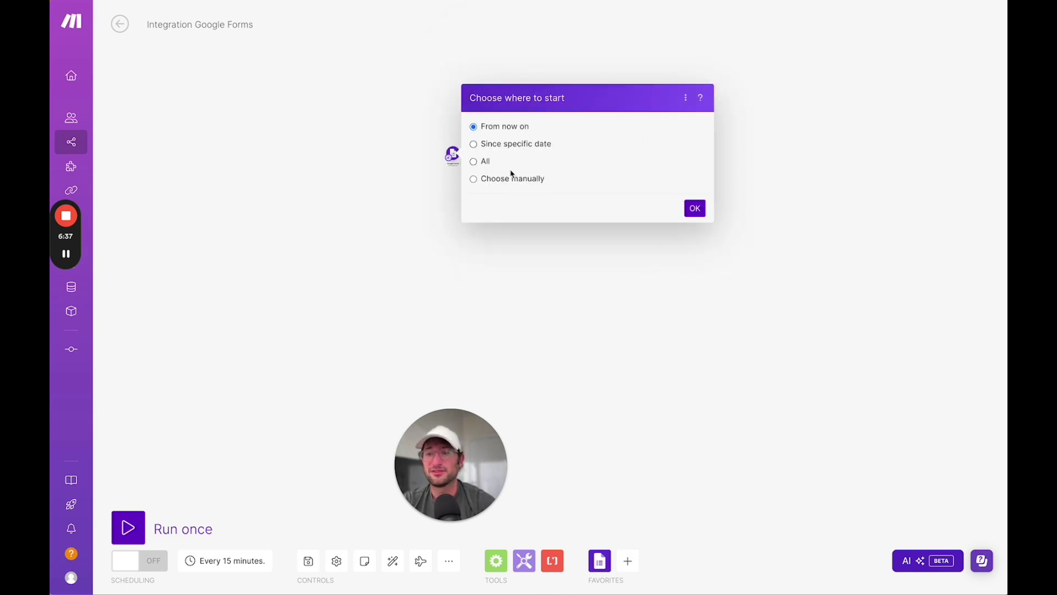
- Start from now on, add a Gmail Send an Email module, and enter subject 'New'
{"action": "left_click", "coordinate": [696, 209]}
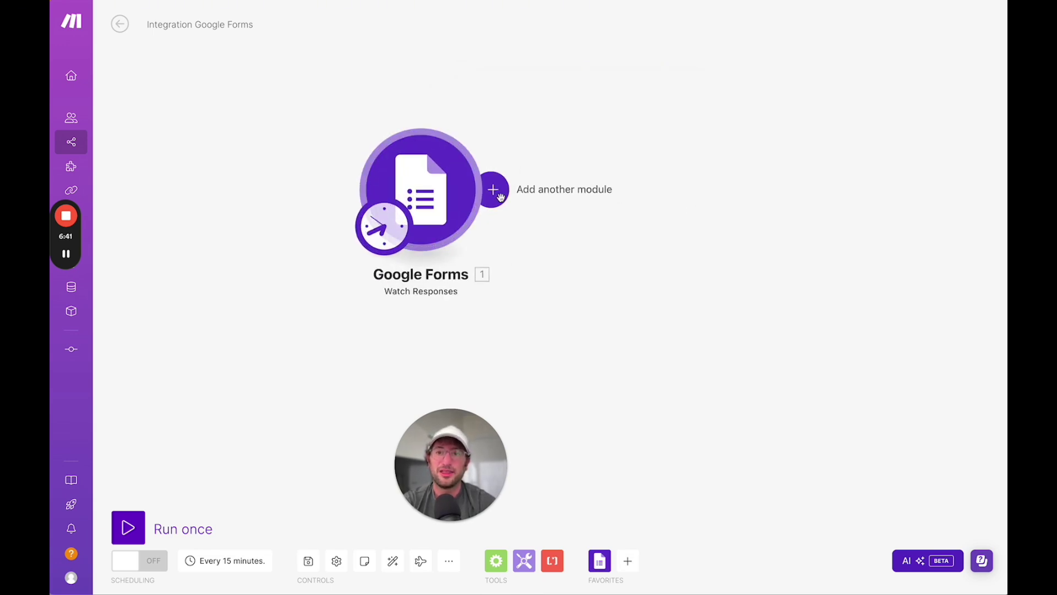
{"action": "left_click", "coordinate": [493, 190]}
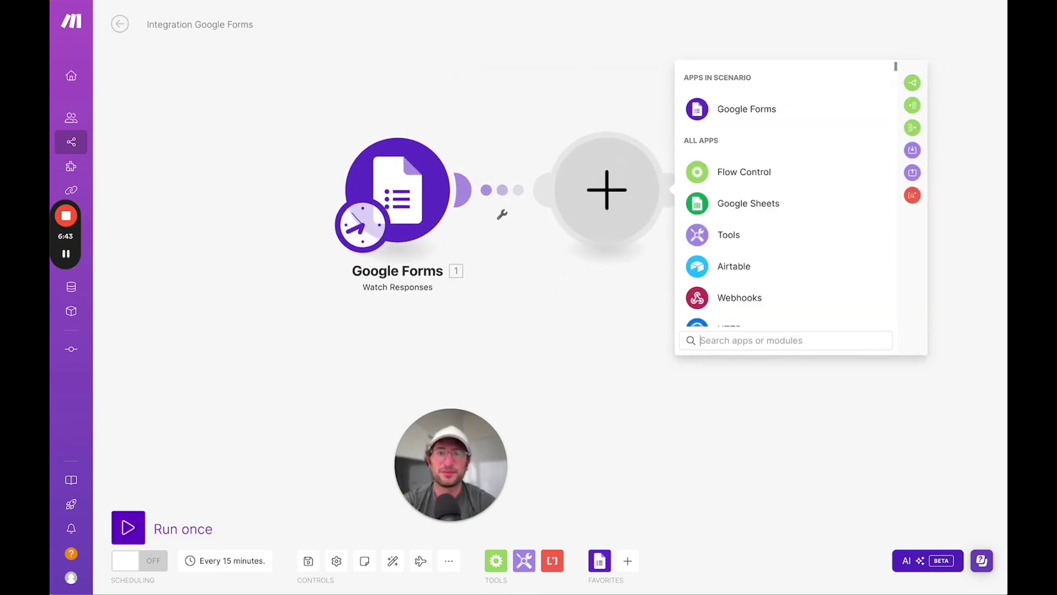
{"action": "type", "text": "gmail"}
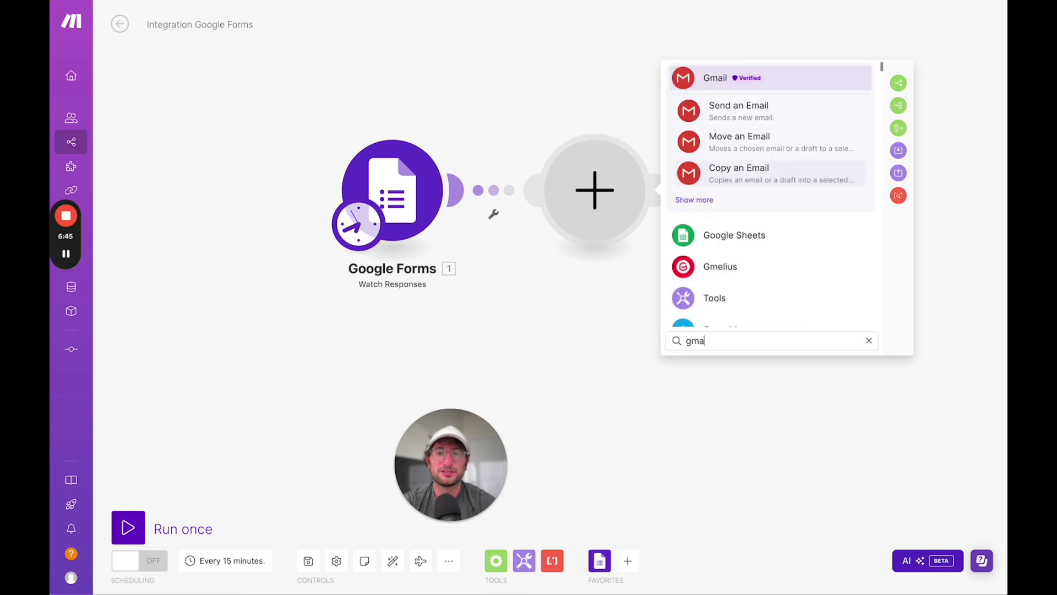
{"action": "left_click", "coordinate": [729, 114]}
{"action": "left_click", "coordinate": [729, 211]}
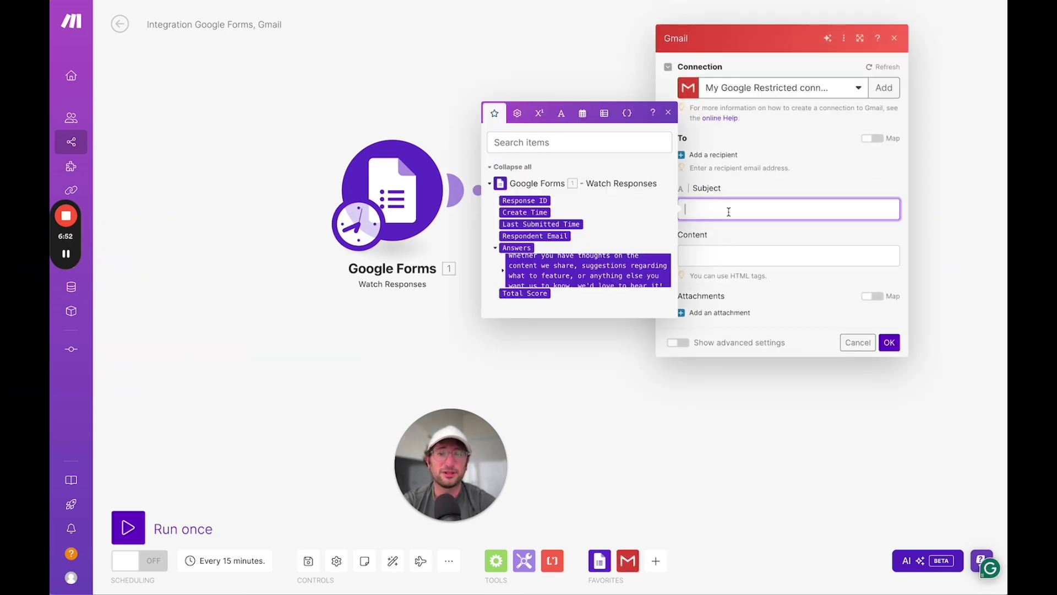
{"action": "left_click", "coordinate": [728, 206]}
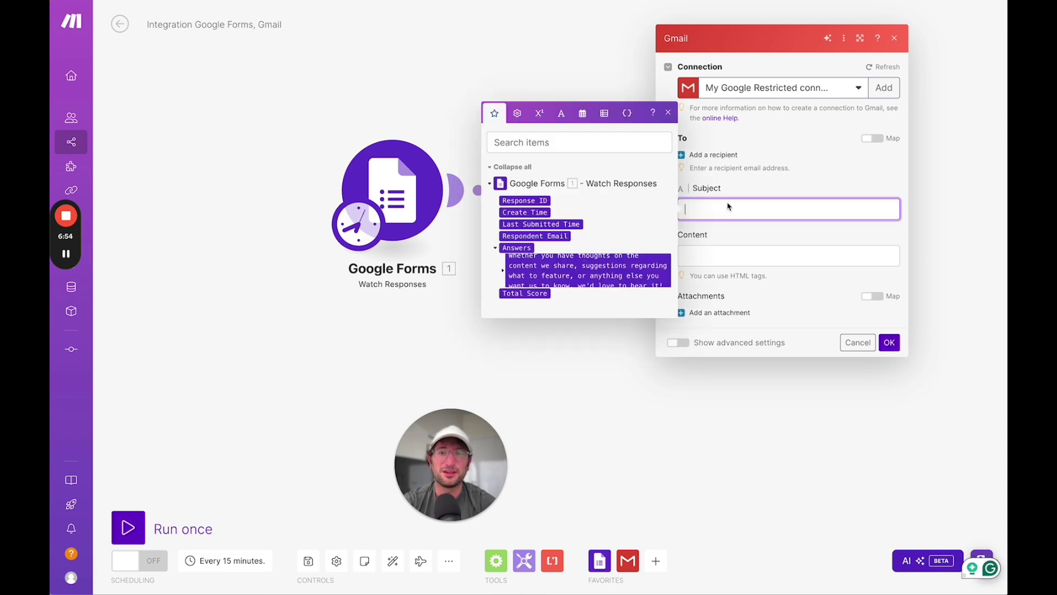
{"action": "type", "text": "New Response"}
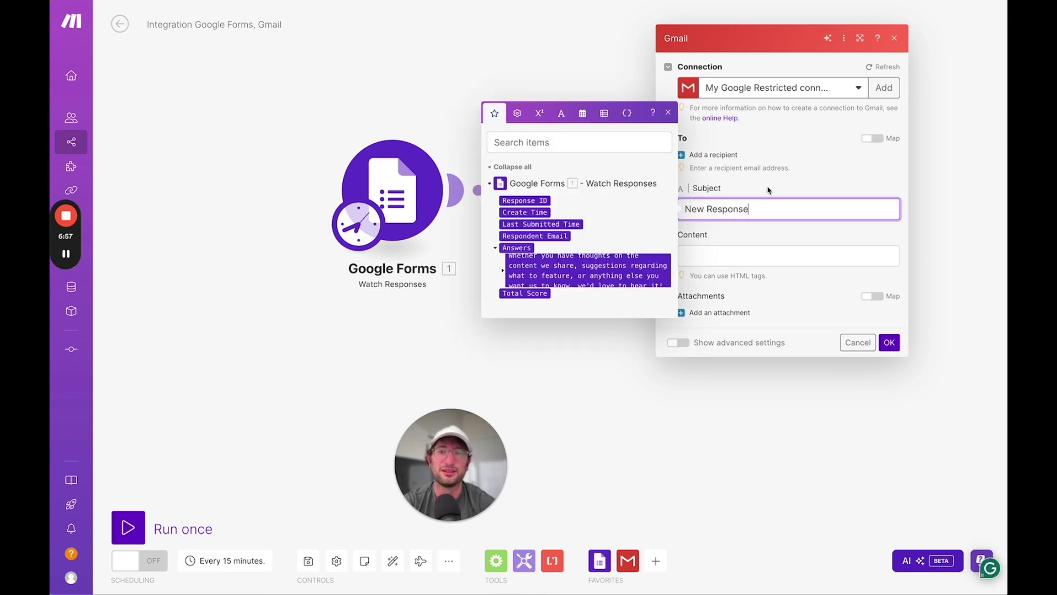
- Map the form Answers into the email content, add a recipient address, and save the module
{"action": "left_click", "coordinate": [769, 190]}
{"action": "left_click", "coordinate": [715, 255]}
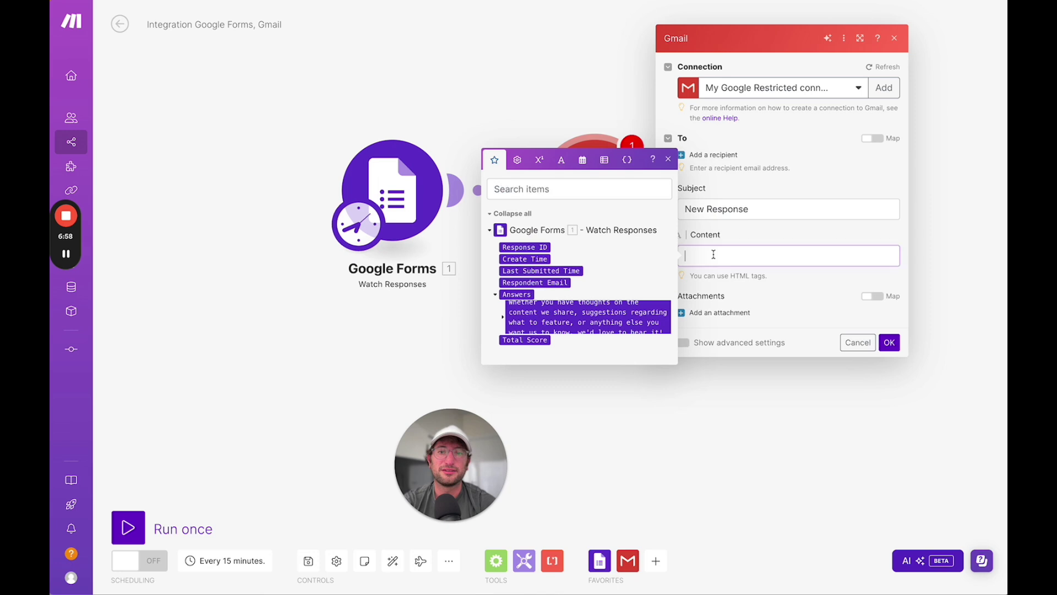
{"action": "left_click", "coordinate": [532, 321]}
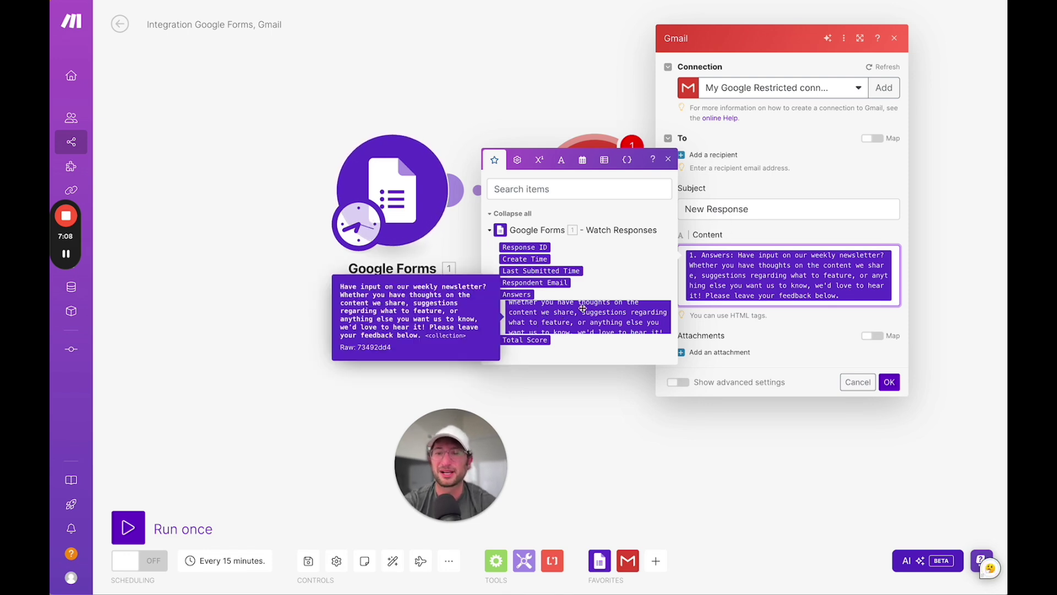
{"action": "left_click", "coordinate": [723, 223]}
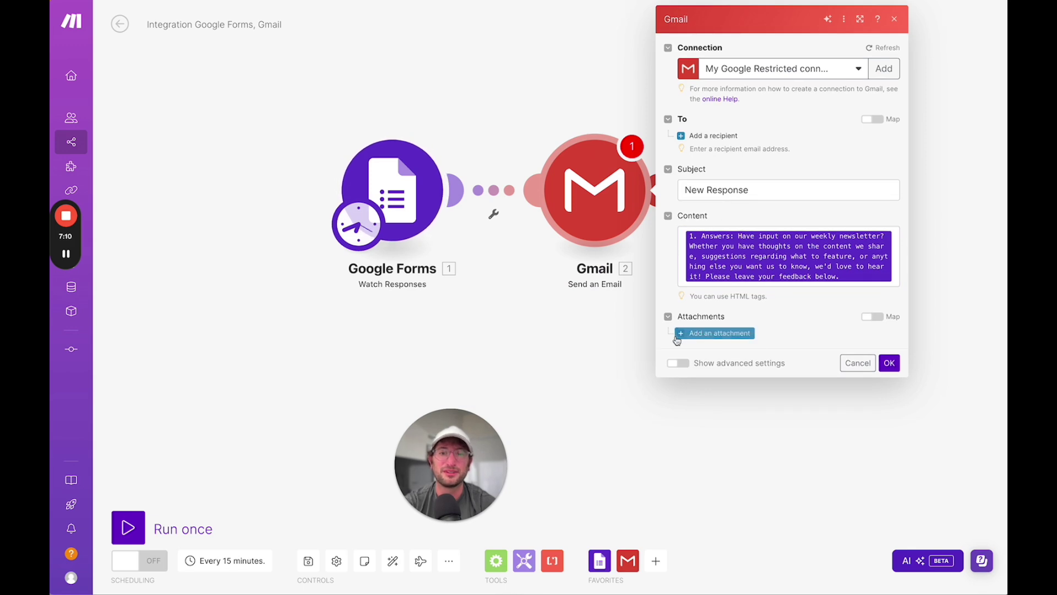
{"action": "left_click", "coordinate": [888, 362]}
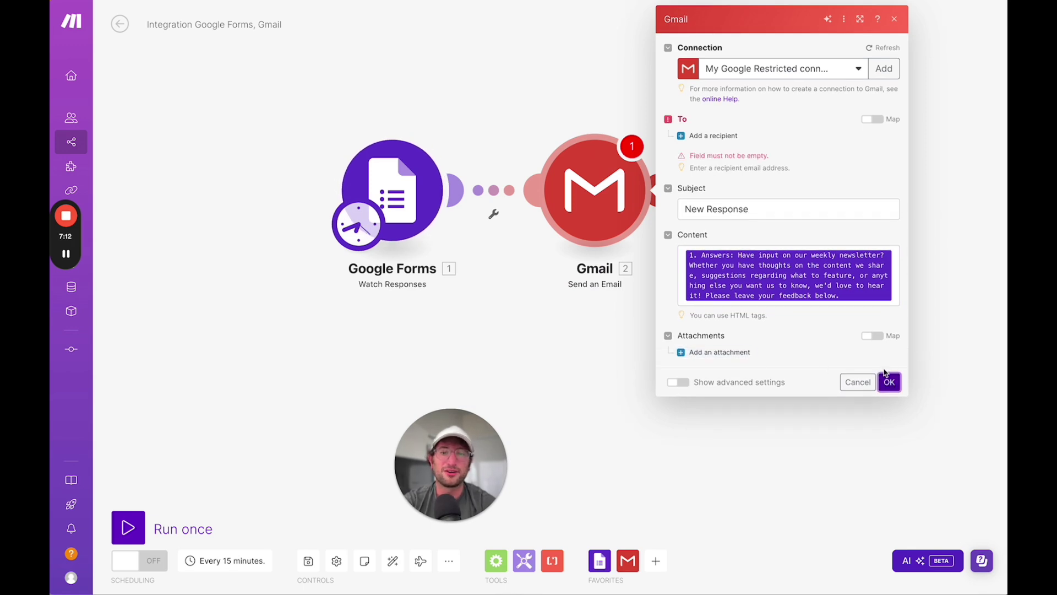
{"action": "left_click", "coordinate": [691, 136]}
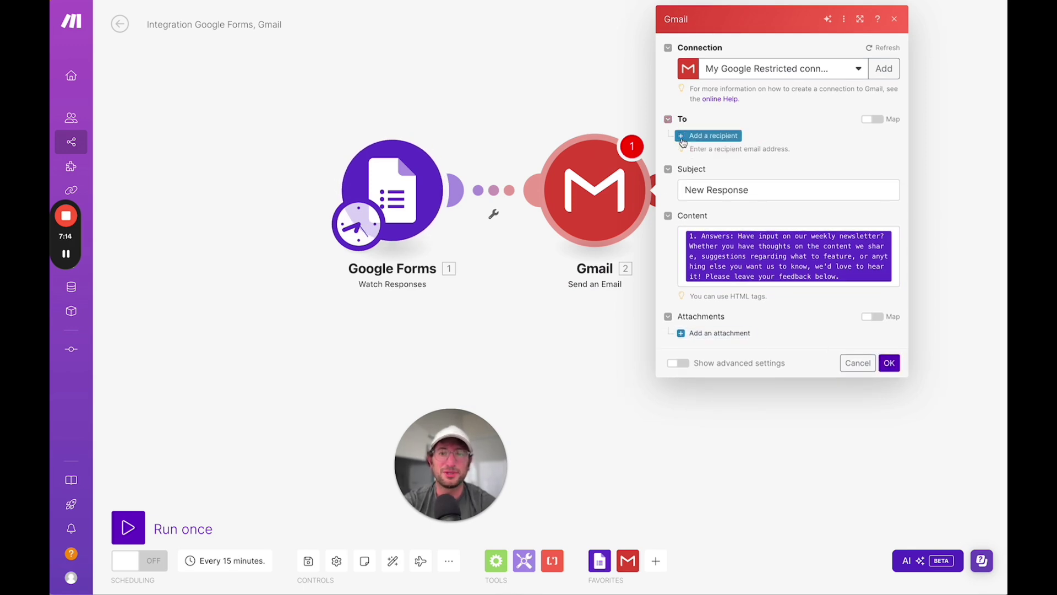
{"action": "left_click", "coordinate": [701, 154]}
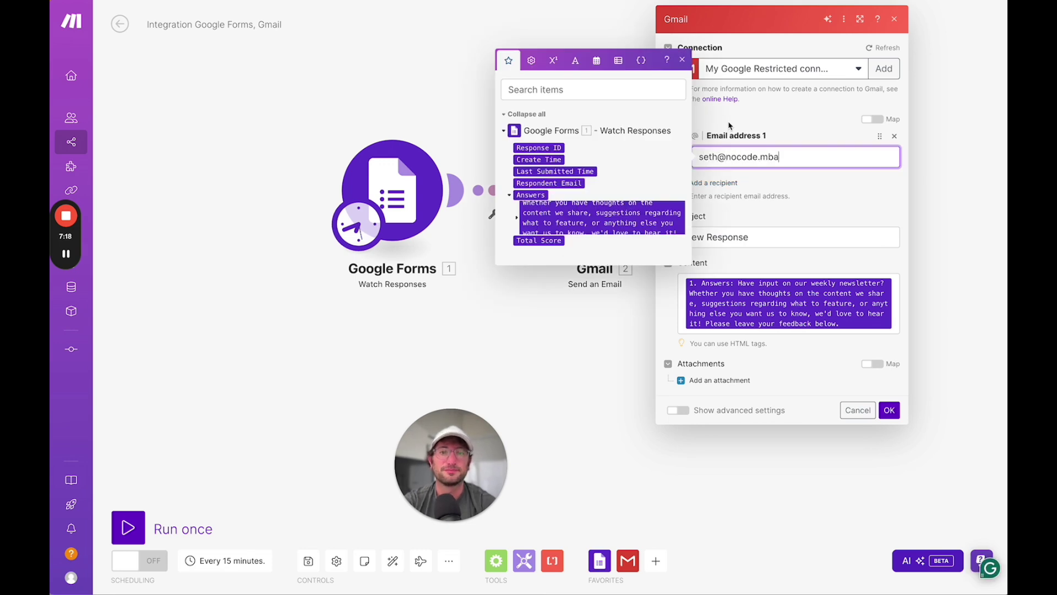
{"action": "left_click", "coordinate": [730, 126]}
{"action": "left_click", "coordinate": [888, 410]}
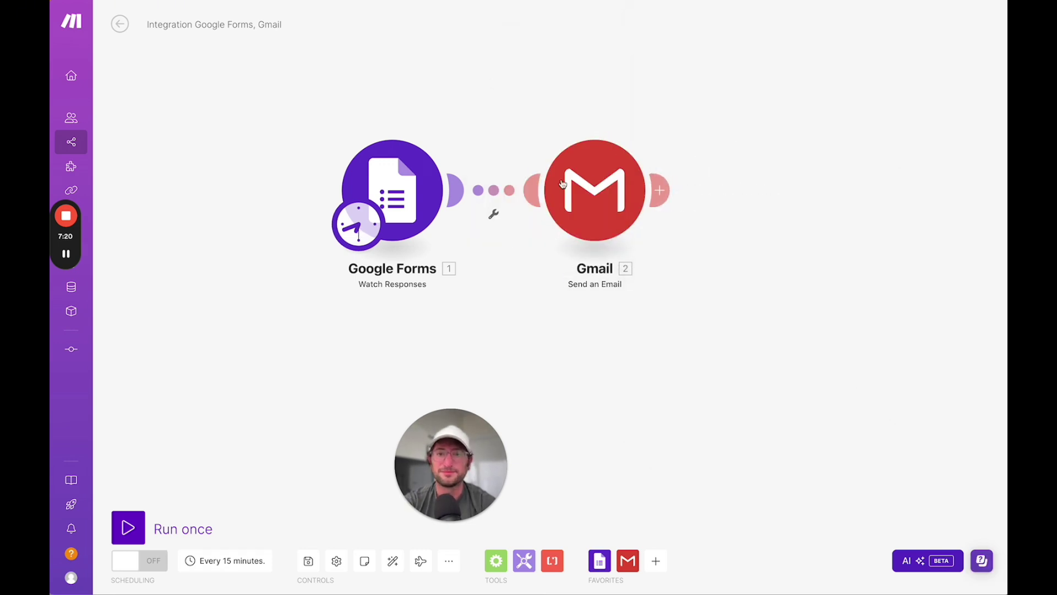
- Shift the Google Forms module left, attempt scheduling, and dismiss the unsaved warning and AI Assistant
{"action": "left_click_drag", "start_coordinate": [392, 190], "coordinate": [283, 182]}
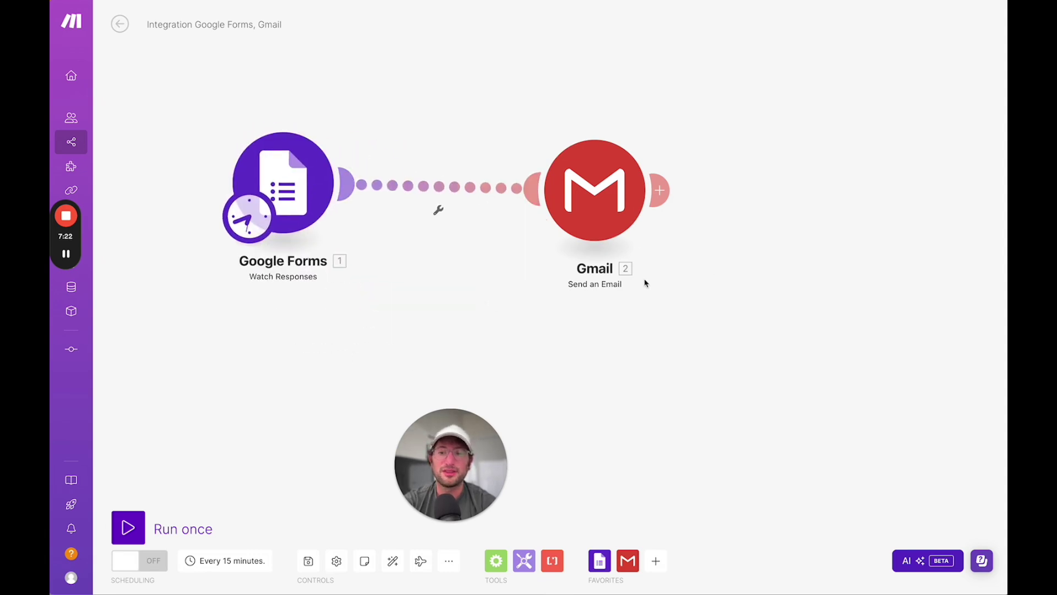
{"action": "left_click", "coordinate": [160, 561]}
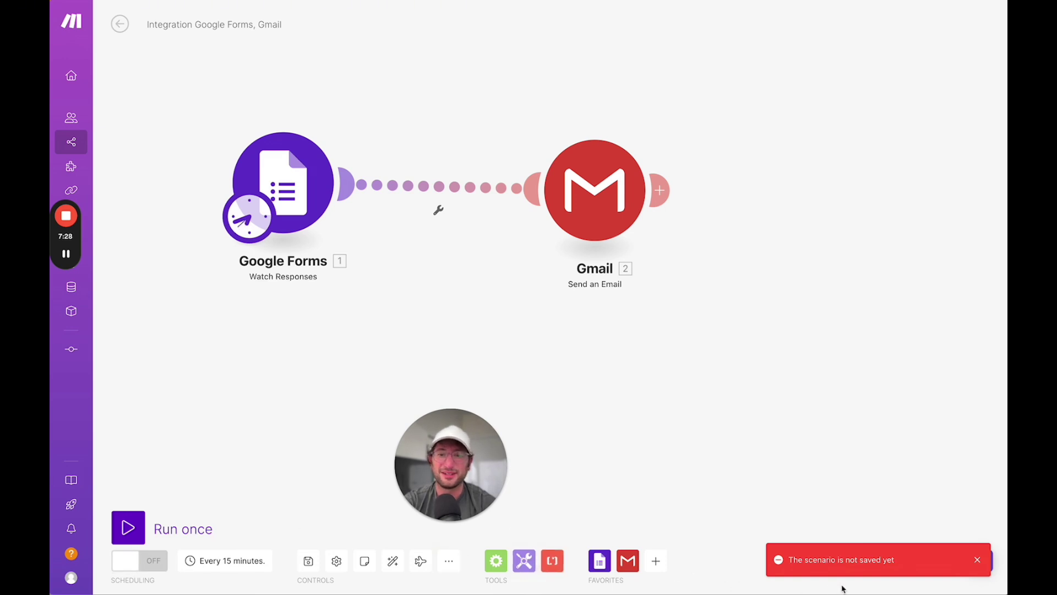
{"action": "left_click", "coordinate": [978, 561]}
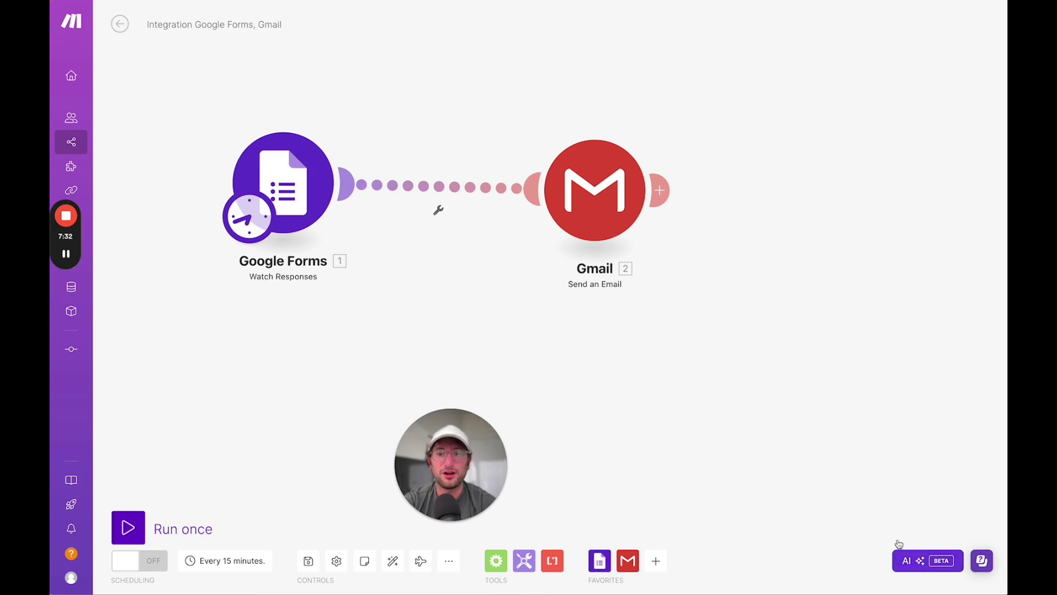
{"action": "left_click", "coordinate": [931, 565]}
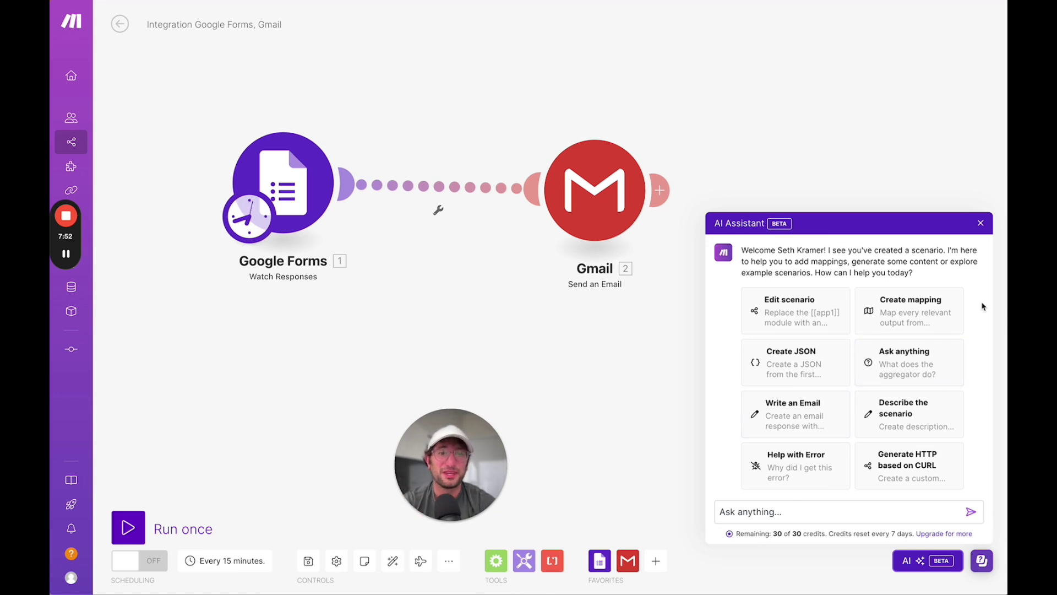
{"action": "left_click", "coordinate": [981, 224]}
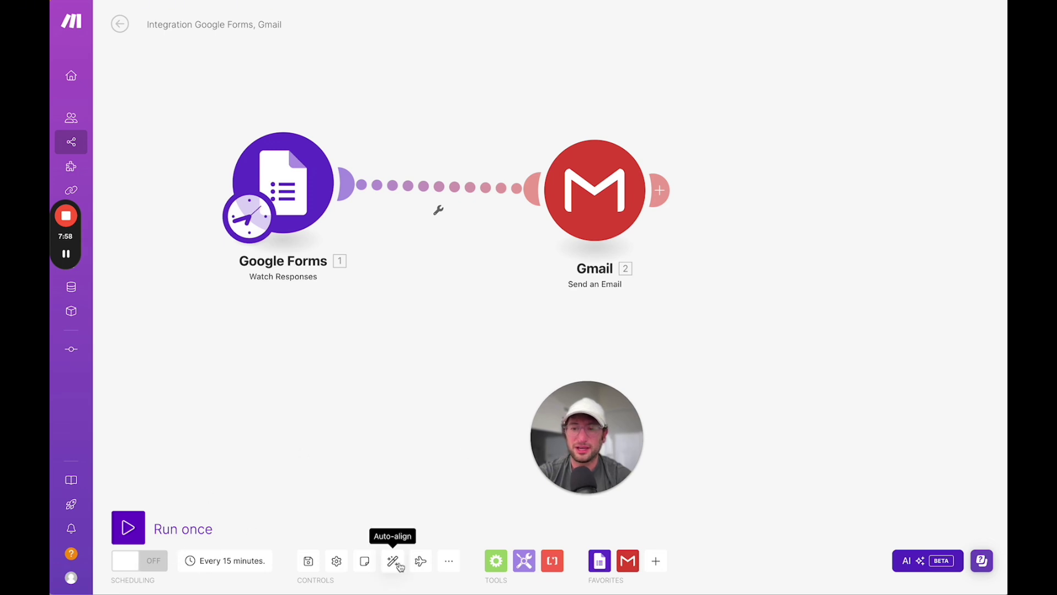
- Save the Google Forms to Gmail scenario and switch on its 15-minute schedule
{"action": "left_click", "coordinate": [309, 562]}
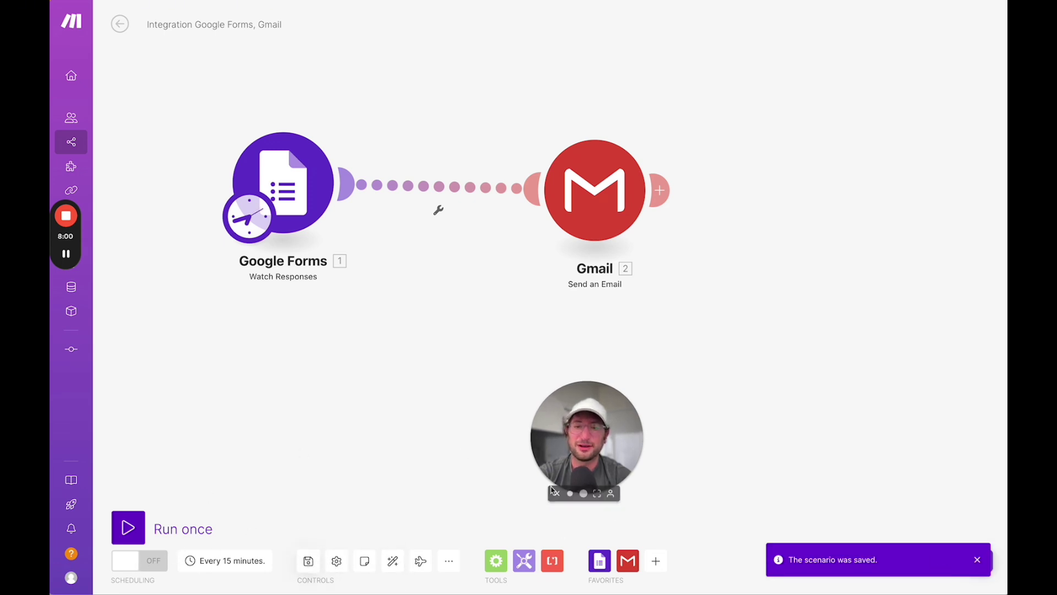
{"action": "left_click_drag", "start_coordinate": [544, 481], "coordinate": [467, 456]}
{"action": "left_click", "coordinate": [140, 569]}
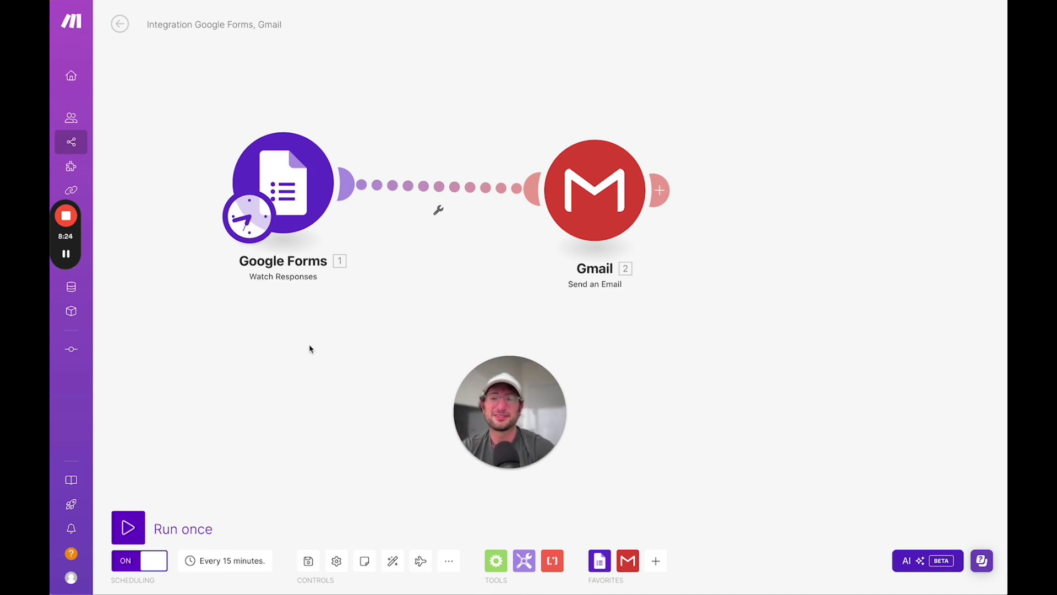
{"action": "left_click_drag", "start_coordinate": [297, 175], "coordinate": [339, 190]}
{"action": "left_click", "coordinate": [350, 208]}
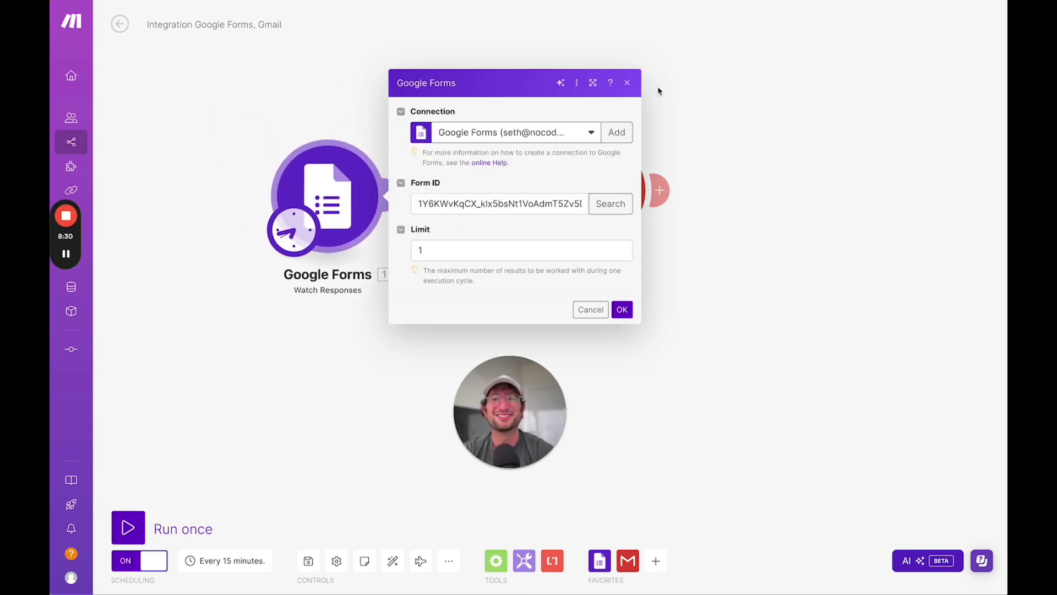
{"action": "left_click", "coordinate": [627, 82]}
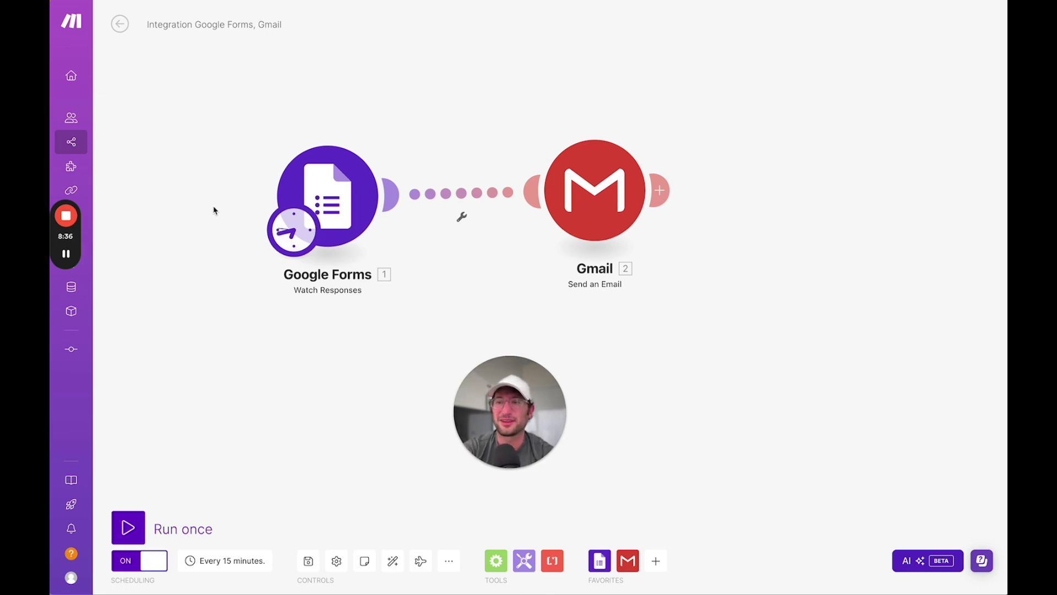
{"action": "key", "text": "super+Tab"}
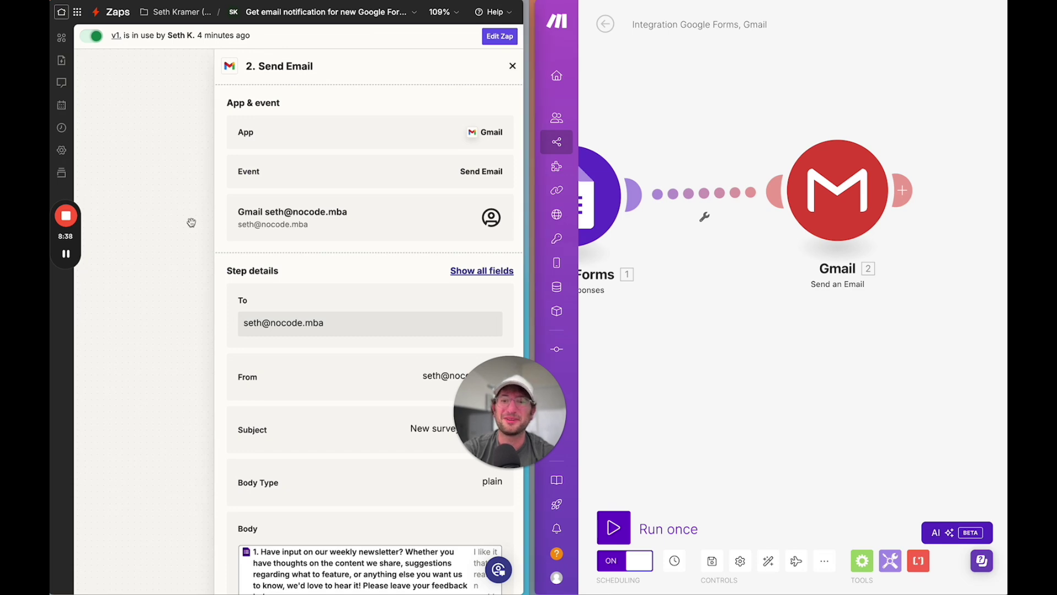
{"action": "scroll", "coordinate": [730, 246], "scroll_direction": "down", "scroll_amount": 4}
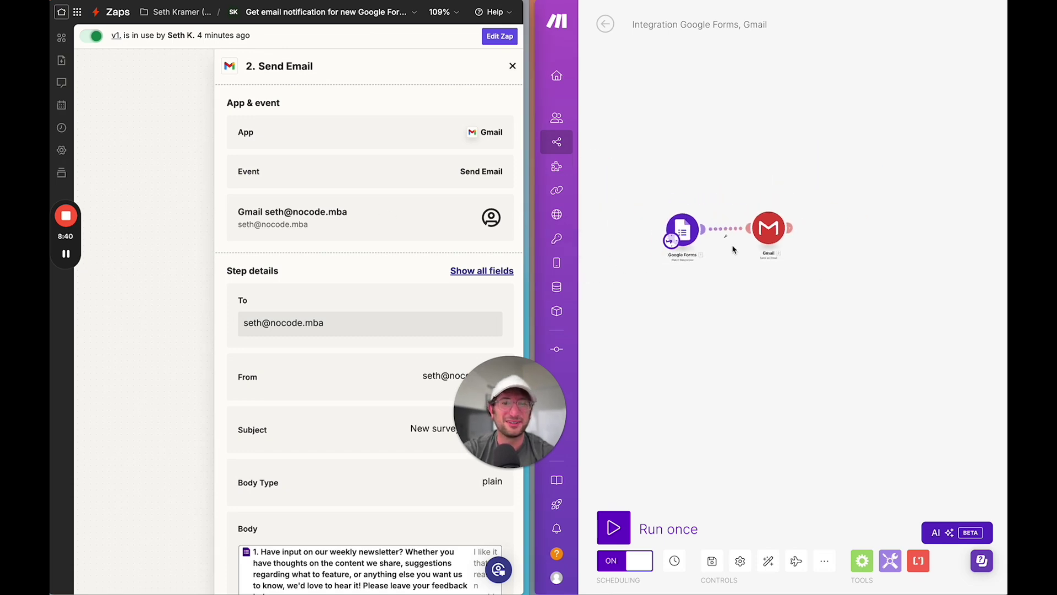
{"action": "mouse_move", "coordinate": [66, 253]}
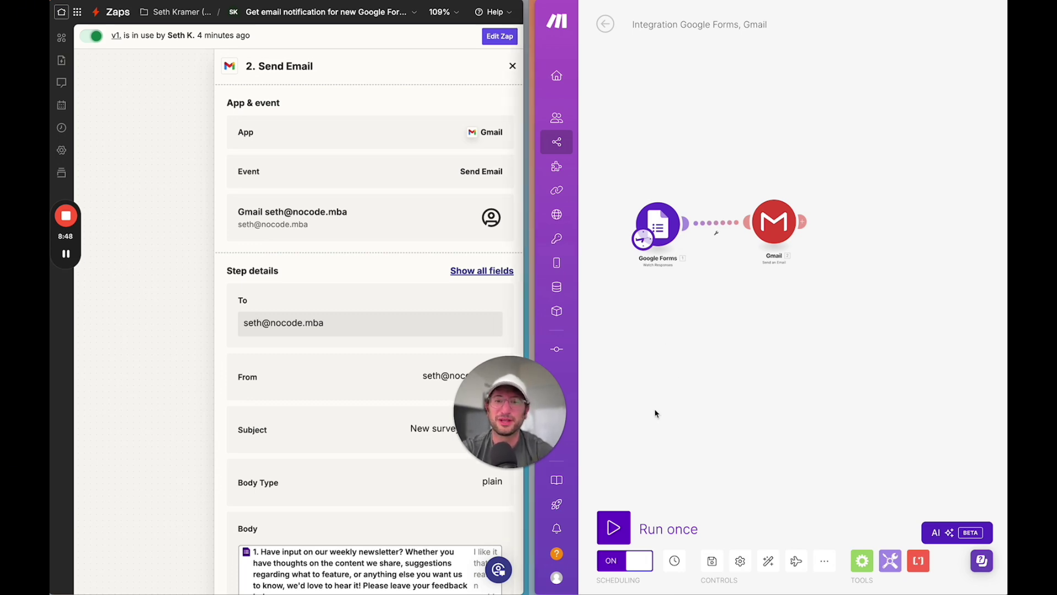
{"action": "key", "text": "ctrl+alt+Return"}
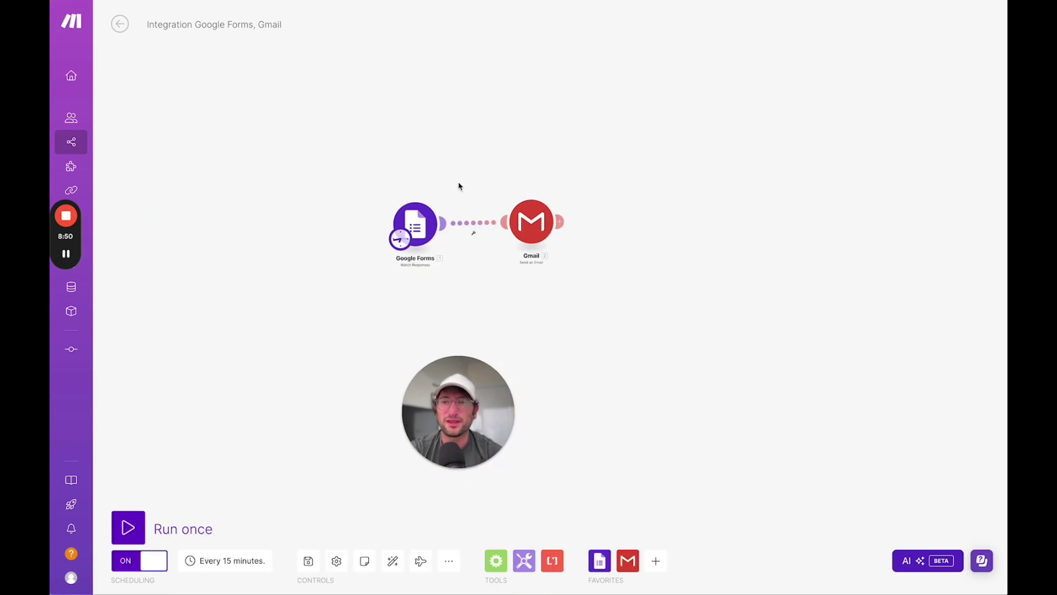
- Insert a Flow Control Router after the Gmail module and give it a third route
{"action": "scroll", "coordinate": [495, 273], "scroll_direction": "up", "scroll_amount": 5}
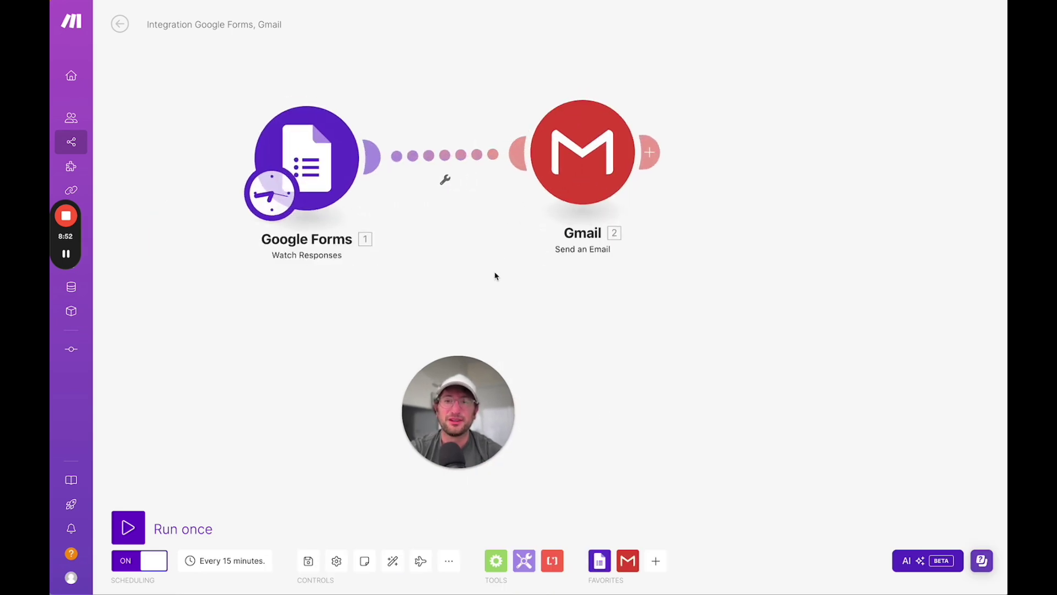
{"action": "scroll", "coordinate": [496, 278], "scroll_direction": "down", "scroll_amount": 5}
{"action": "scroll", "coordinate": [496, 259], "scroll_direction": "up", "scroll_amount": 5}
{"action": "left_click", "coordinate": [611, 256]}
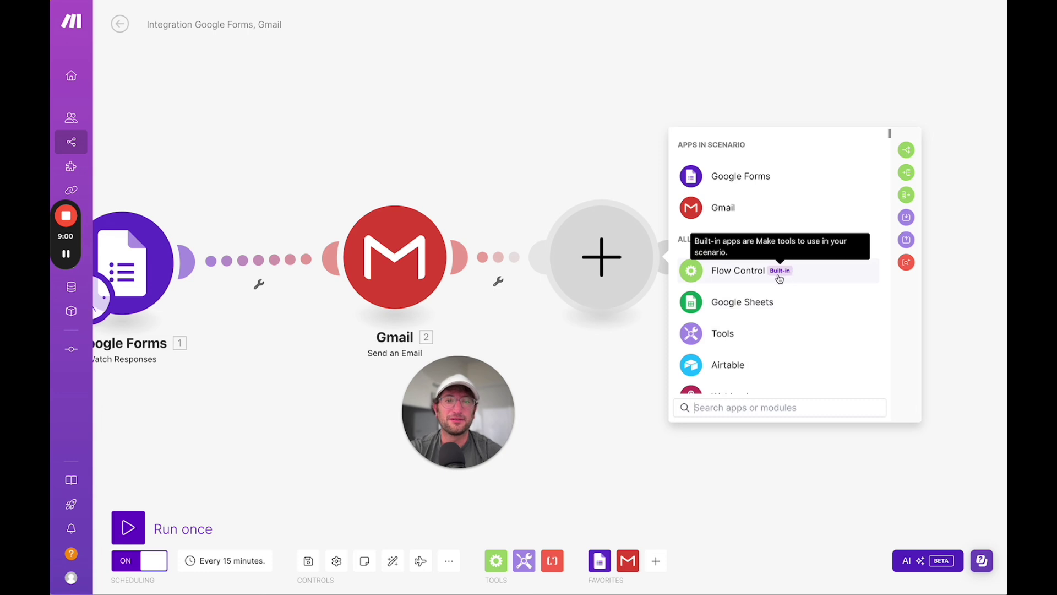
{"action": "left_click", "coordinate": [742, 274]}
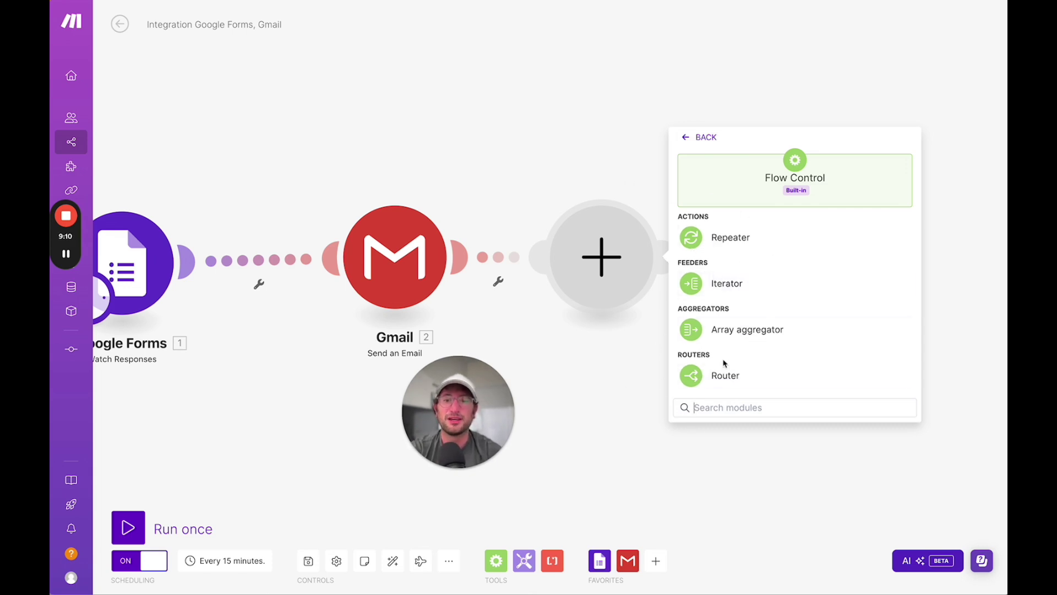
{"action": "left_click", "coordinate": [715, 377]}
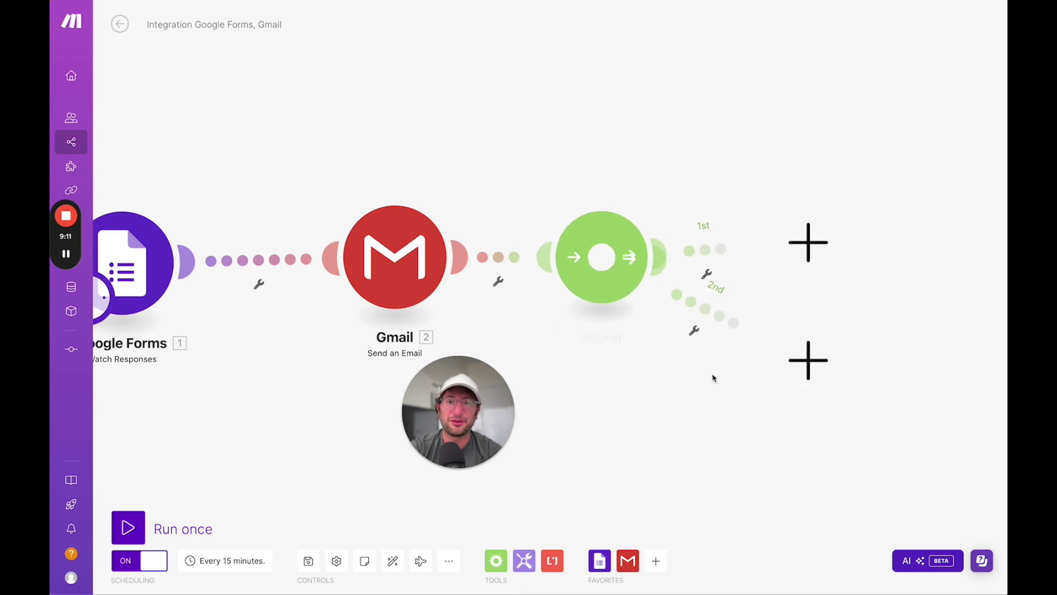
{"action": "left_click", "coordinate": [604, 256]}
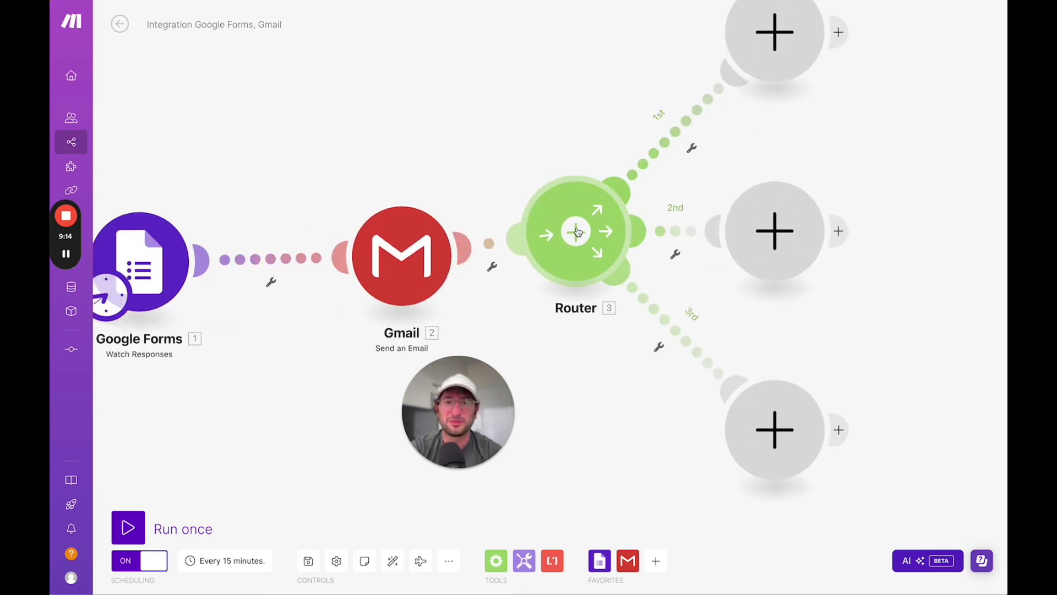
{"action": "scroll", "coordinate": [577, 231], "scroll_direction": "down", "scroll_amount": 5}
{"action": "scroll", "coordinate": [579, 231], "scroll_direction": "up", "scroll_amount": 3}
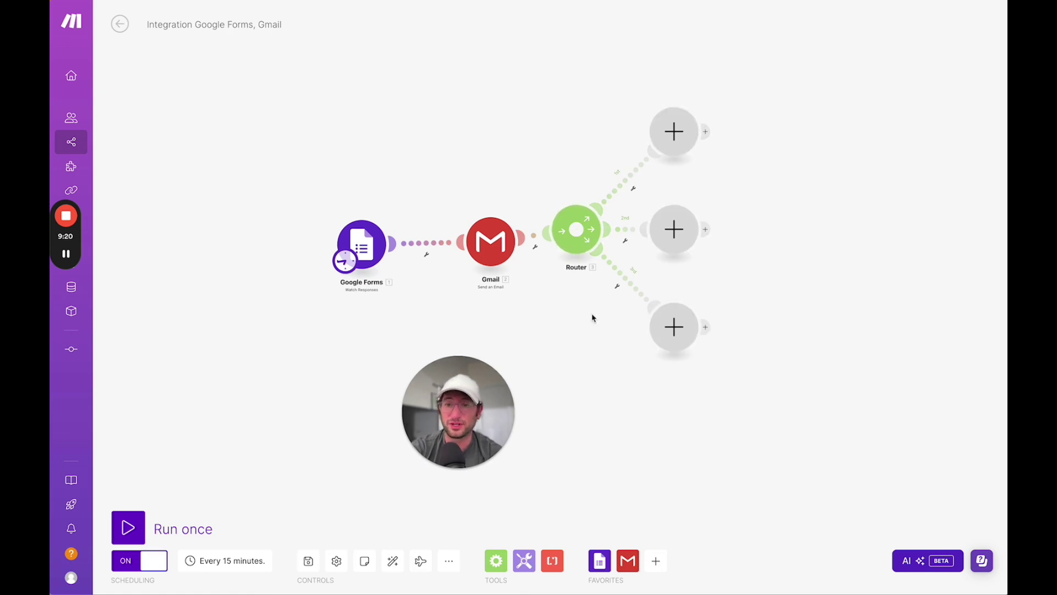
{"action": "left_click", "coordinate": [676, 133]}
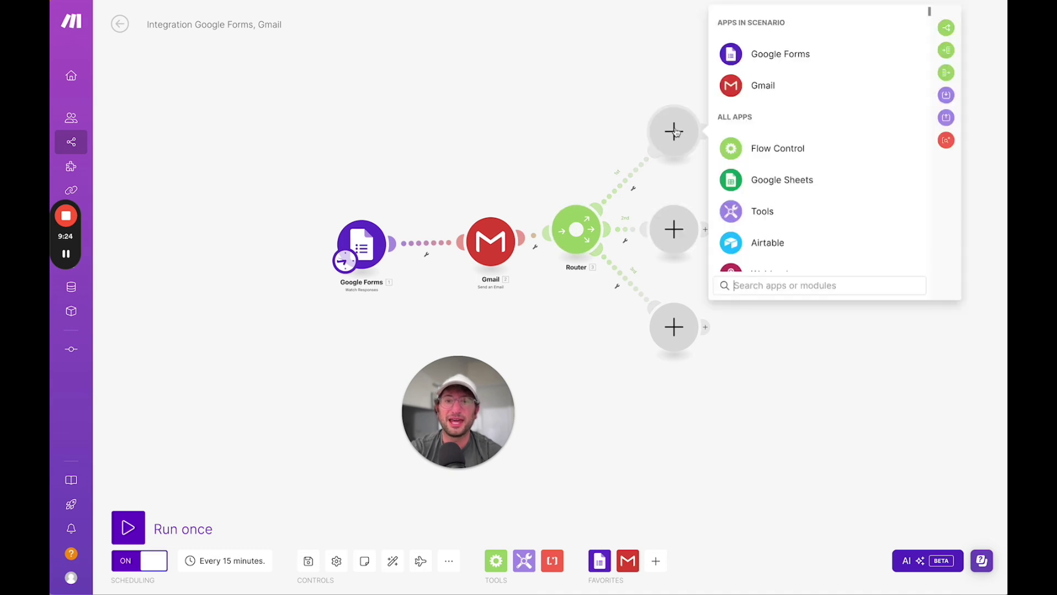
{"action": "type", "text": "api"}
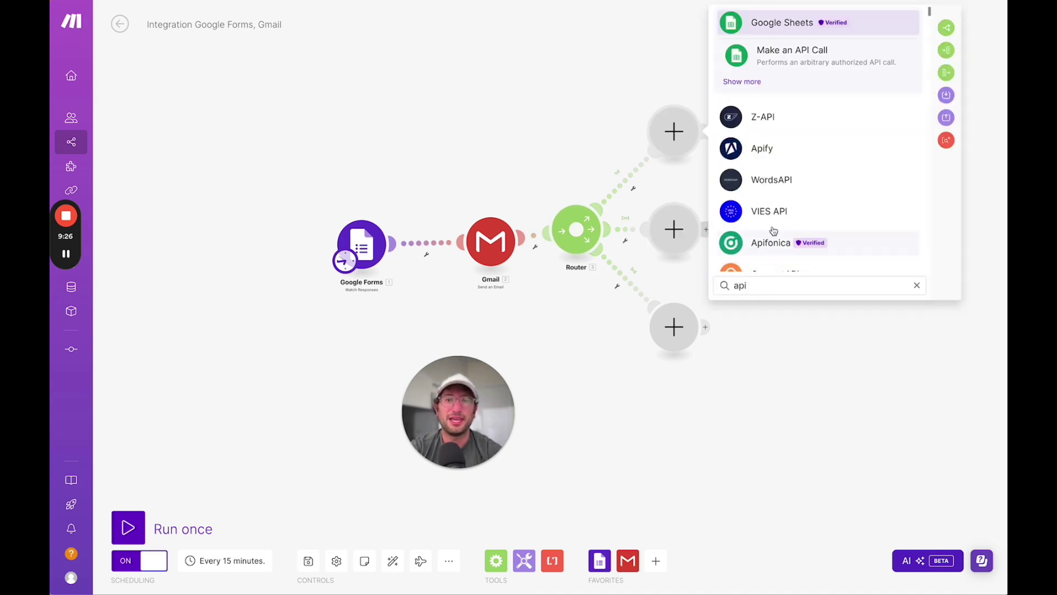
{"action": "key", "text": "BackSpace"}
{"action": "key", "text": "BackSpace"}
{"action": "key", "text": "BackSpace"}
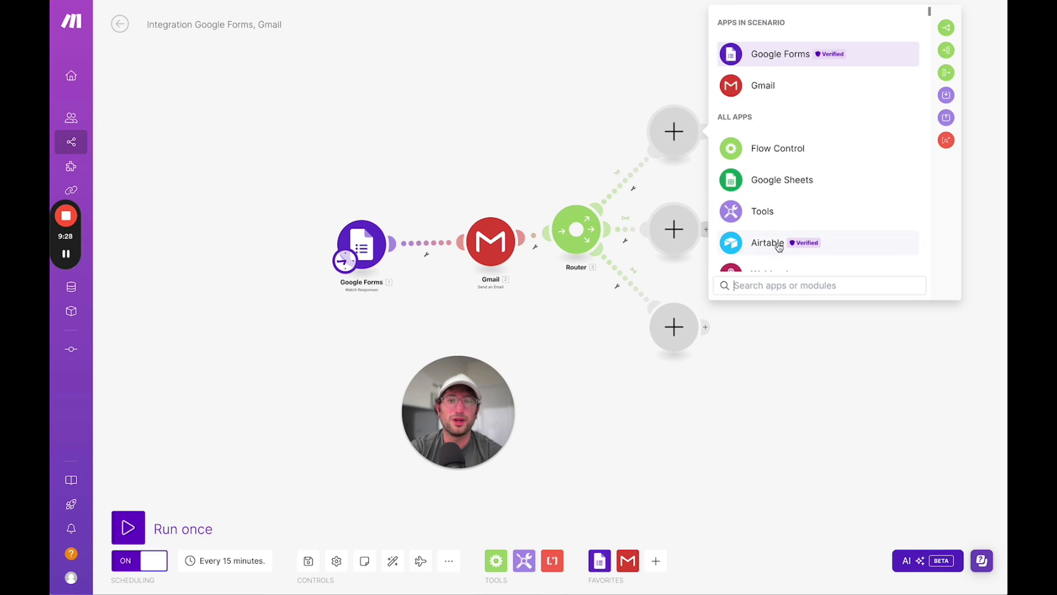
{"action": "scroll", "coordinate": [767, 258], "scroll_direction": "down", "scroll_amount": 3}
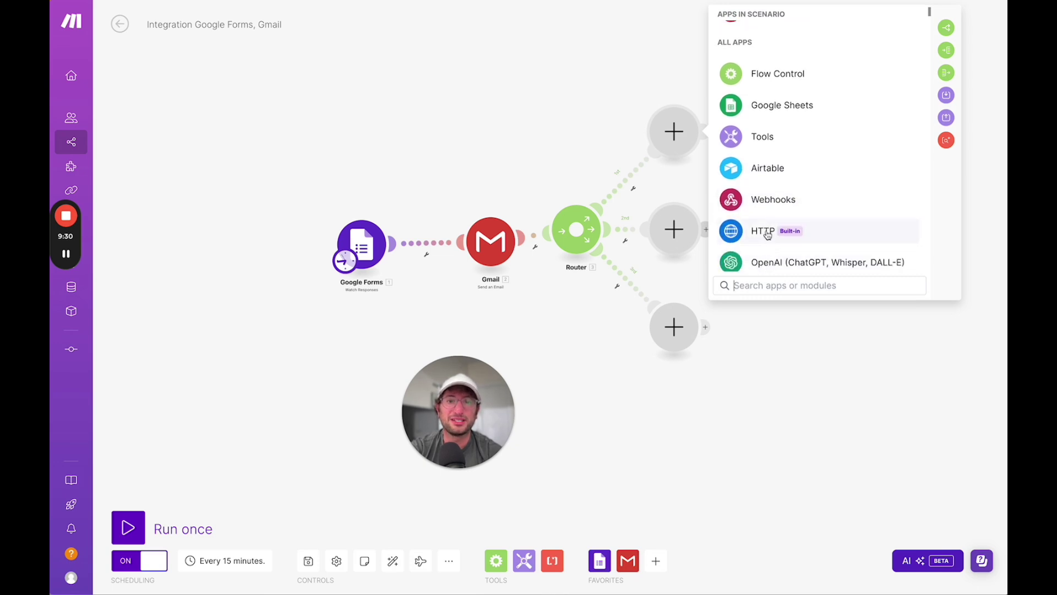
{"action": "left_click", "coordinate": [759, 231]}
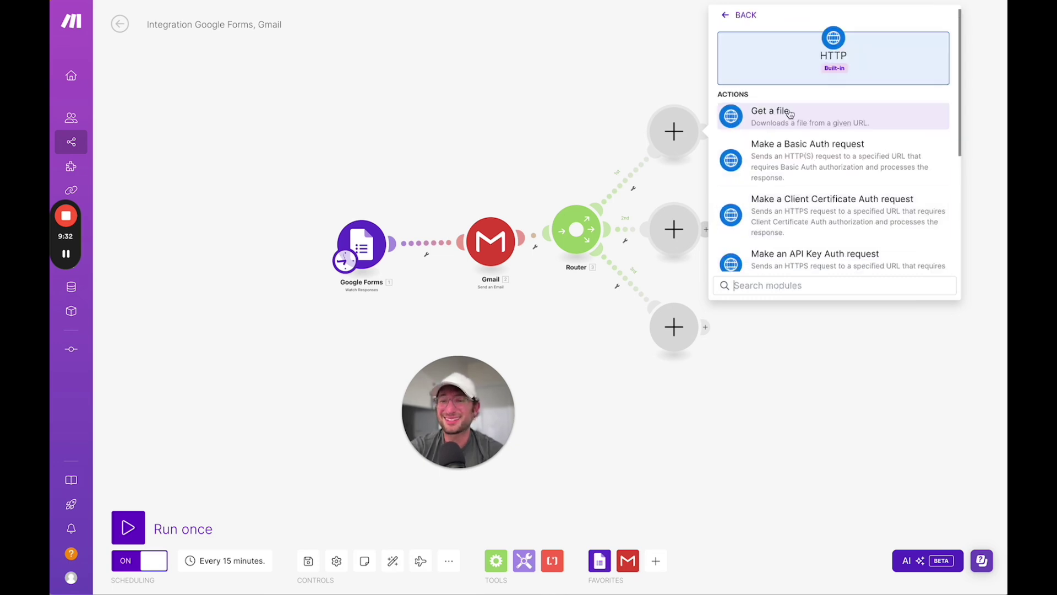
{"action": "scroll", "coordinate": [790, 116], "scroll_direction": "down", "scroll_amount": 3}
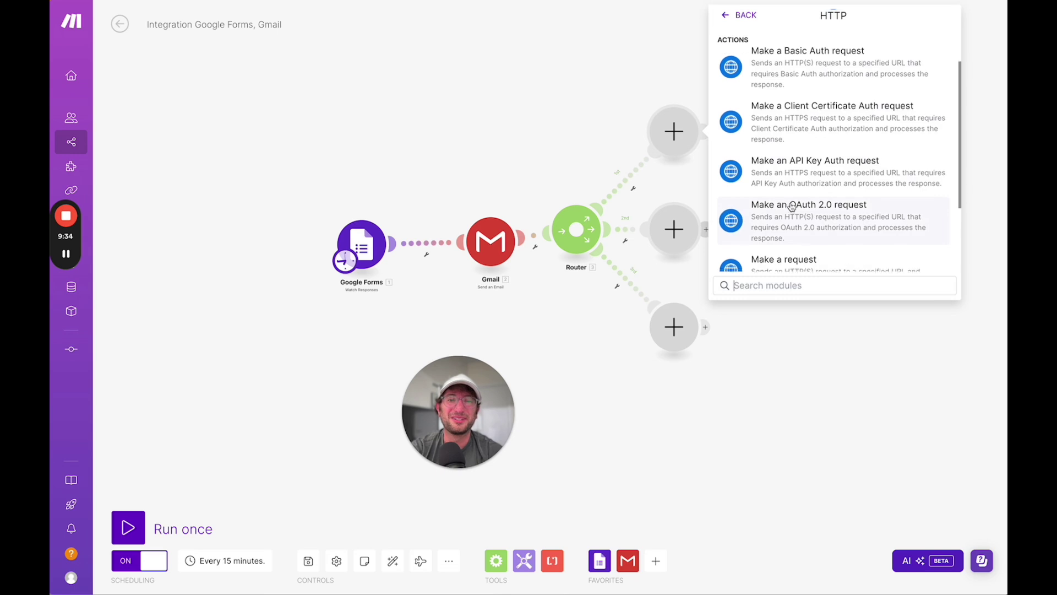
{"action": "scroll", "coordinate": [792, 209], "scroll_direction": "down", "scroll_amount": 1}
{"action": "scroll", "coordinate": [790, 225], "scroll_direction": "down", "scroll_amount": 1}
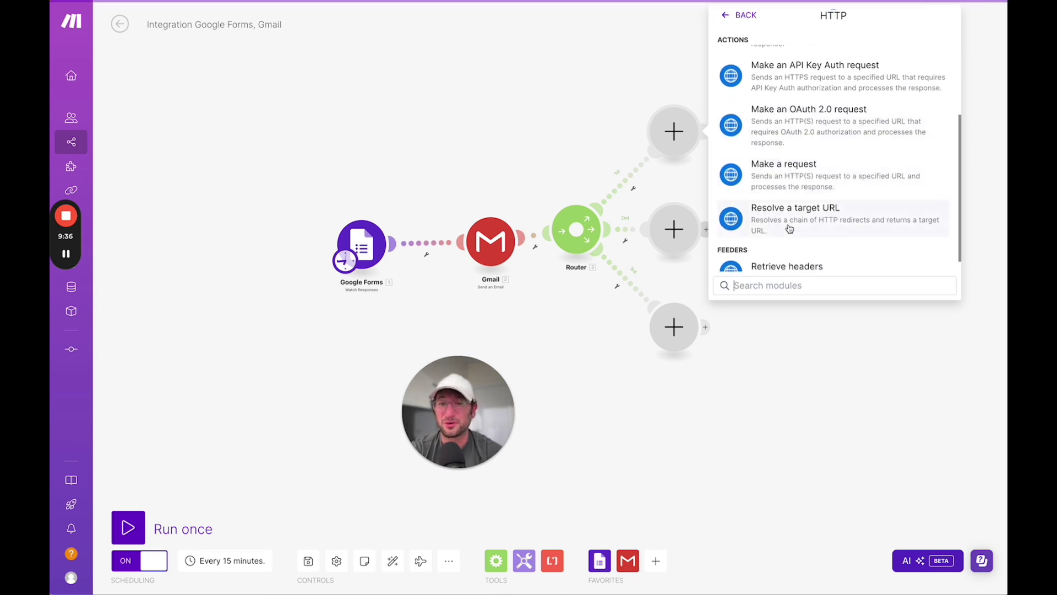
{"action": "scroll", "coordinate": [790, 223], "scroll_direction": "up", "scroll_amount": 5}
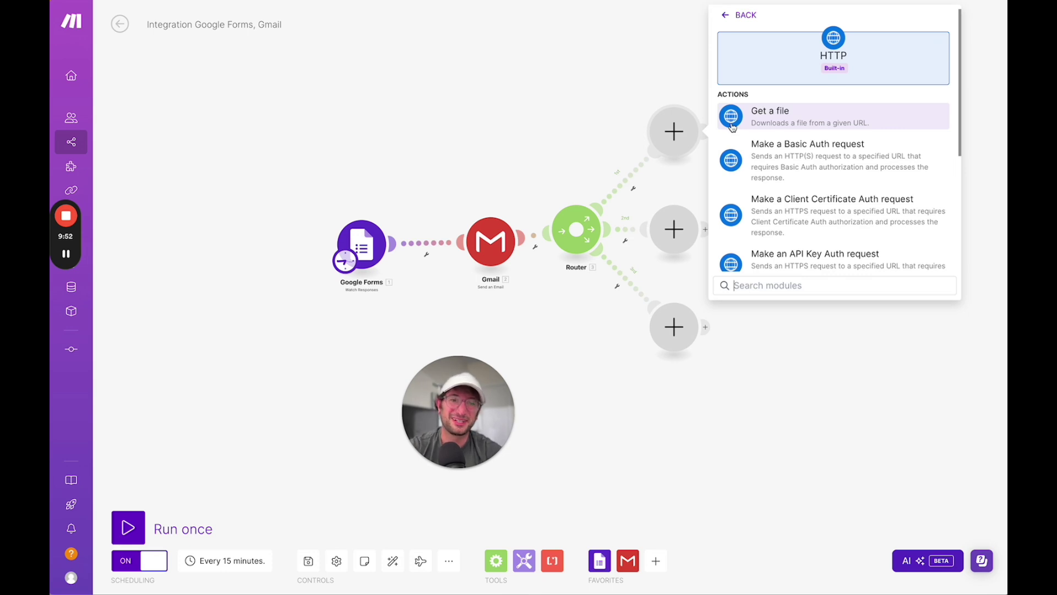
{"action": "left_click", "coordinate": [608, 87]}
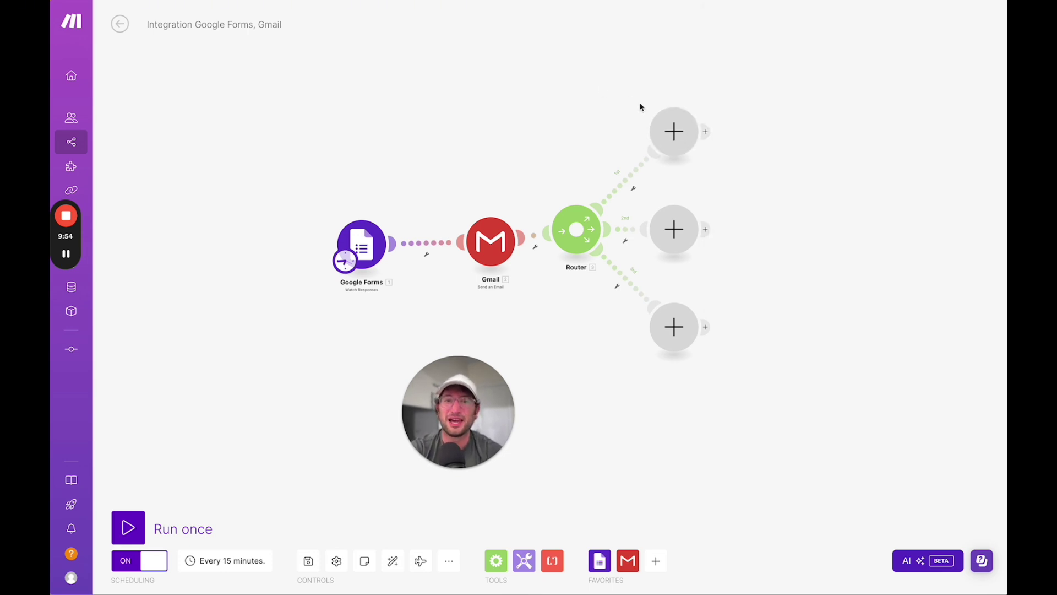
{"action": "left_click", "coordinate": [650, 138]}
{"action": "type", "text": "open"}
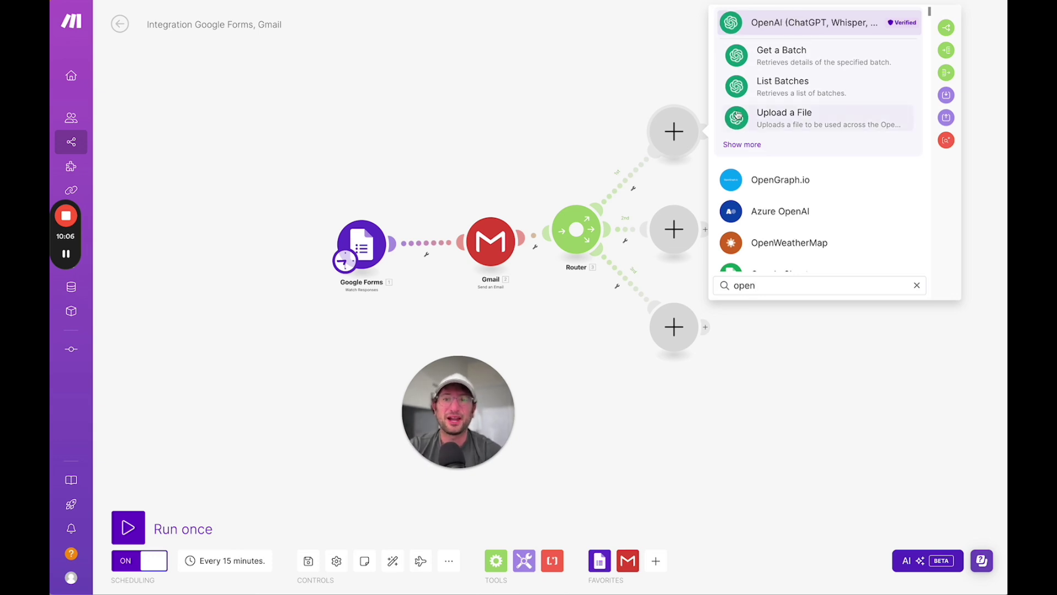
{"action": "double_click", "coordinate": [745, 285]}
{"action": "type", "text": "hn"}
{"action": "key", "text": "BackSpace"}
{"action": "type", "text": "ttp"}
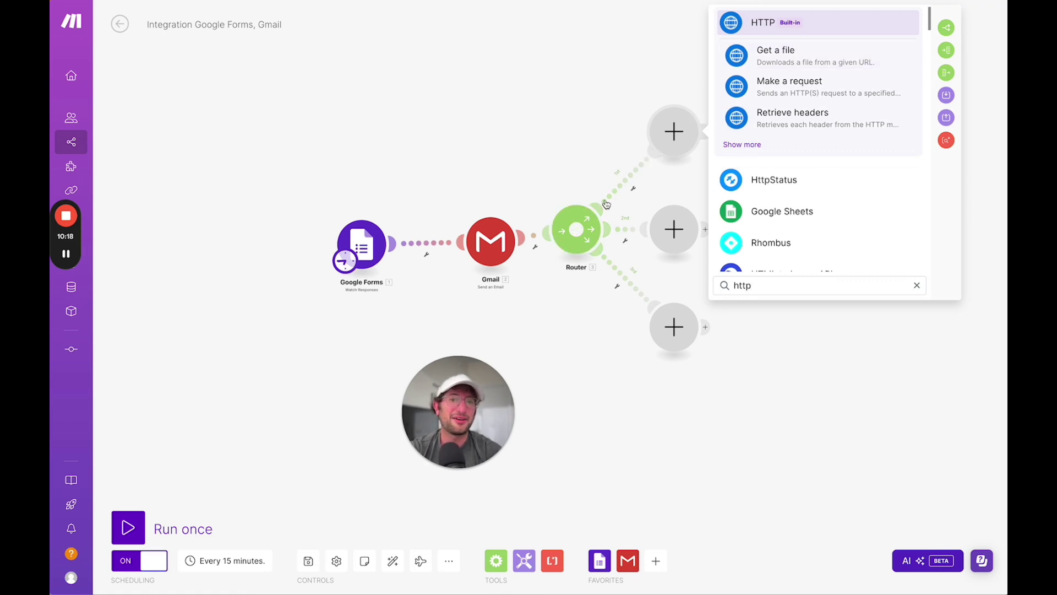
{"action": "left_click", "coordinate": [433, 163]}
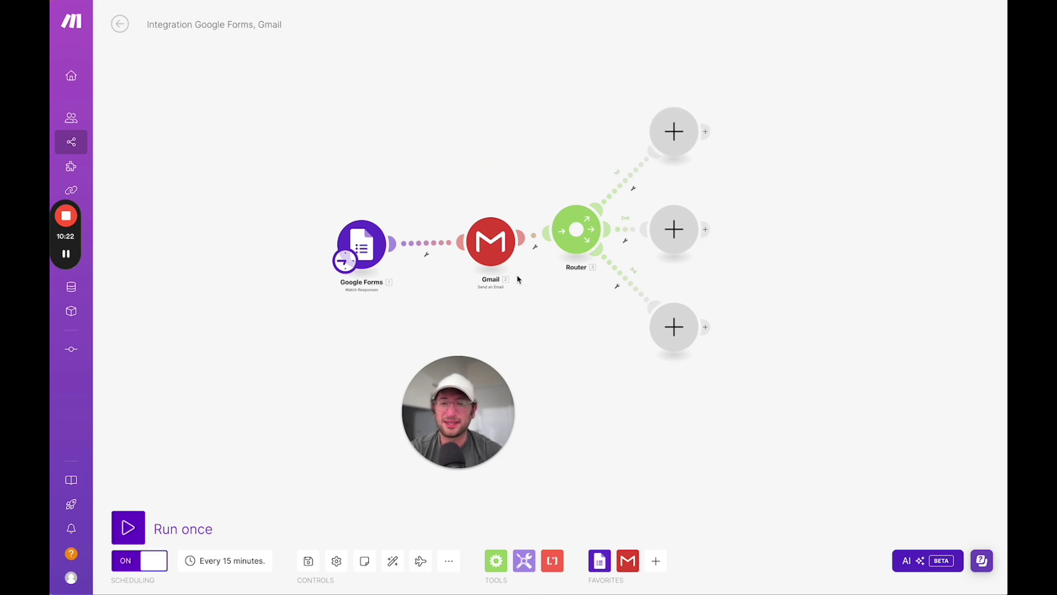
- Place the Zapier window beside Make, widened over the Make window
{"action": "key", "text": "ctrl+alt+Right"}
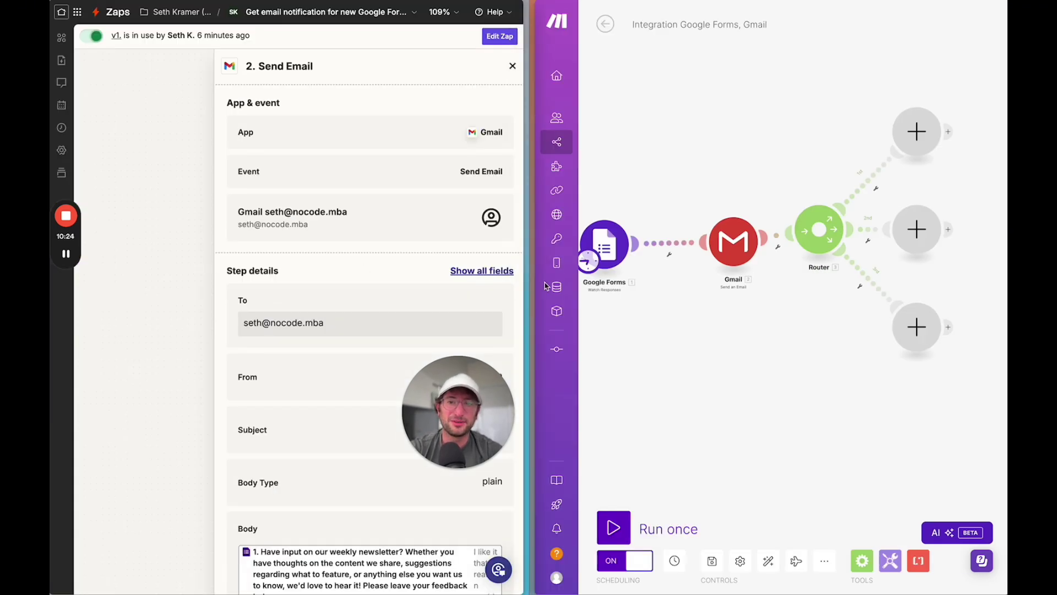
{"action": "left_click_drag", "start_coordinate": [531, 285], "coordinate": [755, 292]}
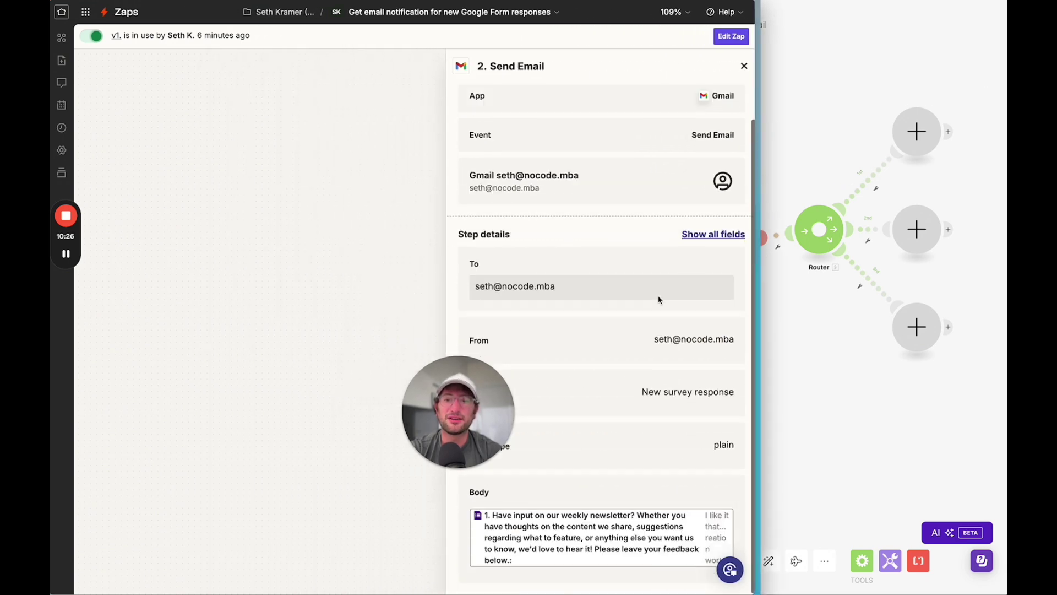
{"action": "left_click_drag", "start_coordinate": [446, 400], "coordinate": [317, 365]}
- Open the published Zap as a draft and add an empty step after Send Email
{"action": "left_click", "coordinate": [731, 36]}
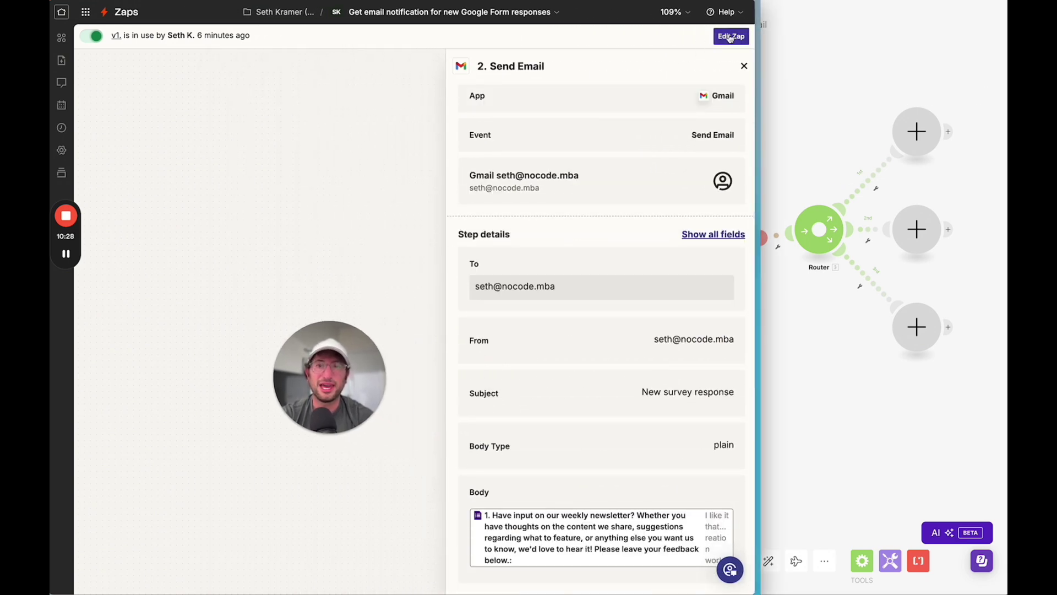
{"action": "scroll", "coordinate": [495, 330], "scroll_direction": "down", "scroll_amount": 10}
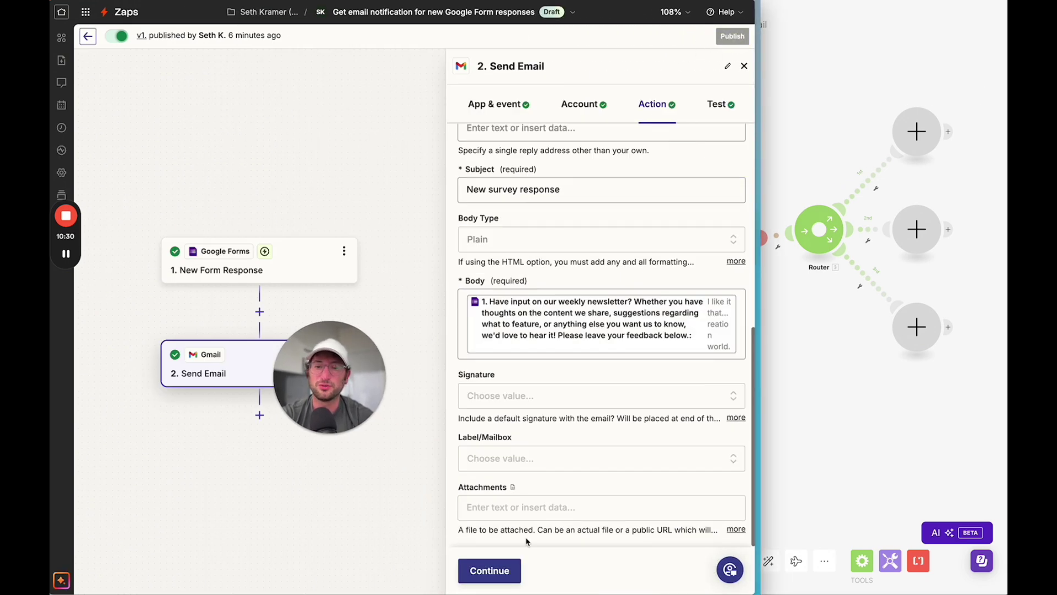
{"action": "left_click_drag", "start_coordinate": [331, 380], "coordinate": [283, 156]}
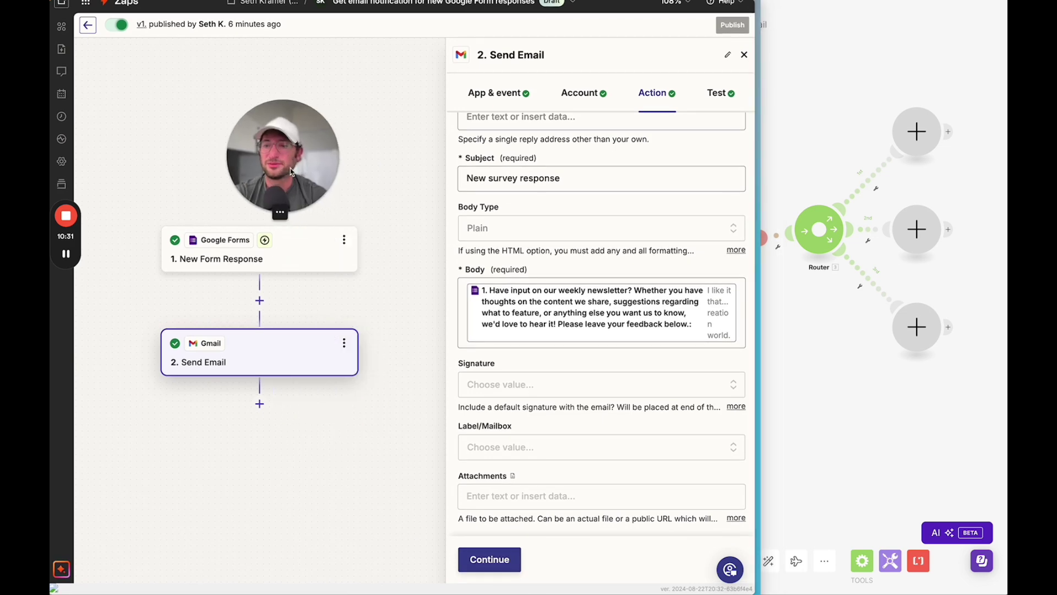
{"action": "left_click", "coordinate": [259, 404]}
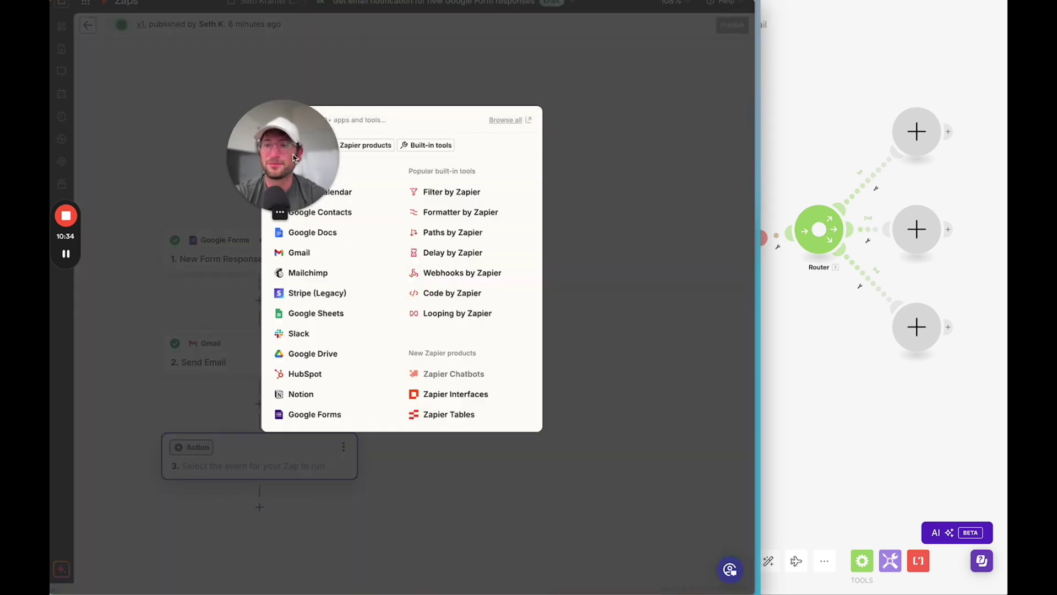
{"action": "left_click_drag", "start_coordinate": [294, 157], "coordinate": [165, 122]}
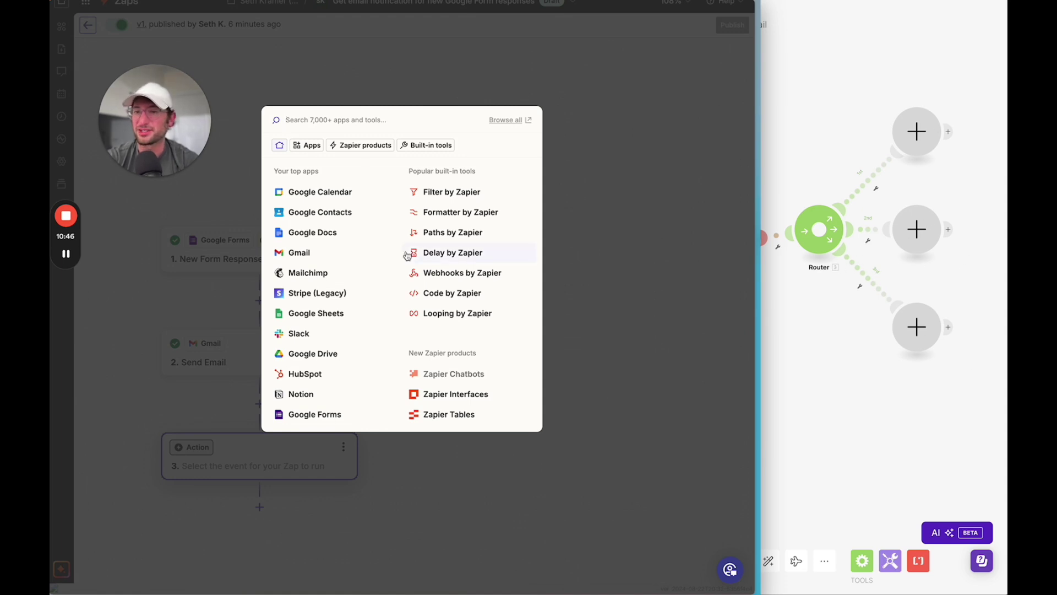
- Split the Zap with Paths by Zapier, set Path A's app to Webhooks by Zapier, and list its events
{"action": "left_click", "coordinate": [472, 239]}
{"action": "left_click_drag", "start_coordinate": [383, 449], "coordinate": [418, 335]}
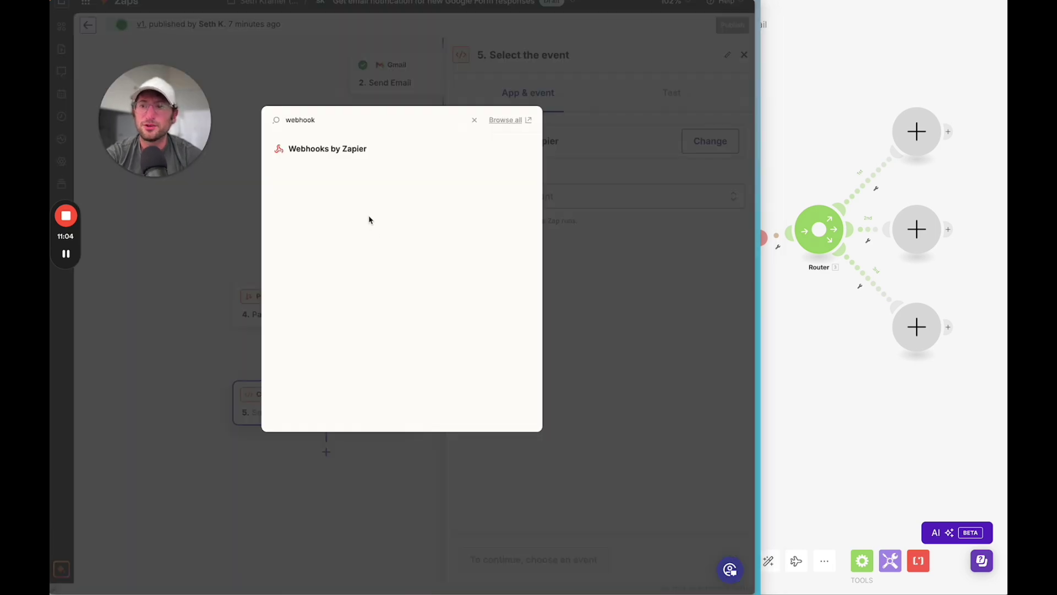
{"action": "left_click", "coordinate": [311, 153]}
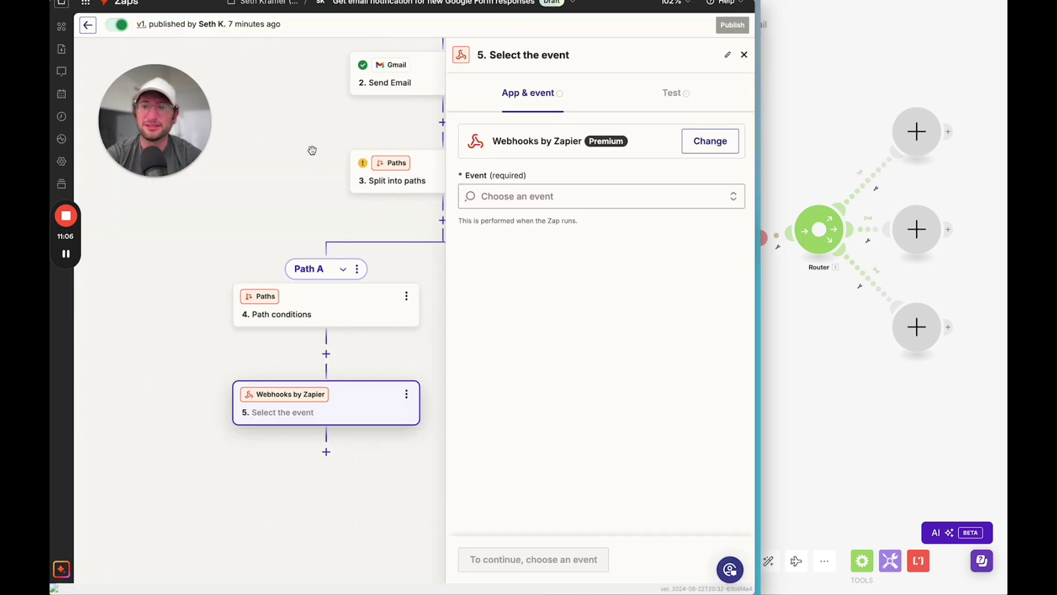
{"action": "left_click_drag", "start_coordinate": [326, 363], "coordinate": [229, 339]}
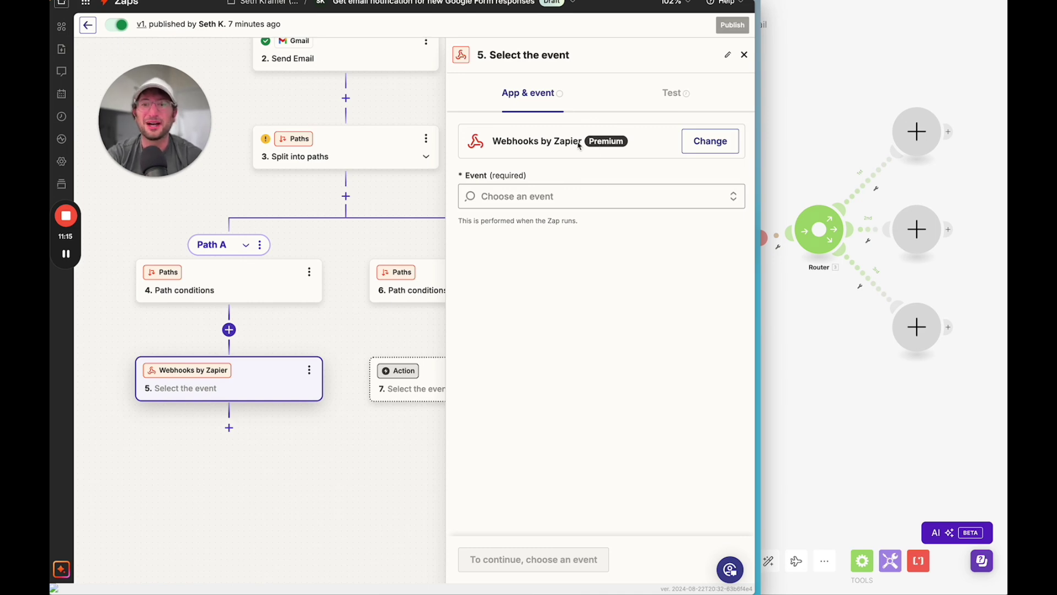
{"action": "left_click", "coordinate": [571, 195]}
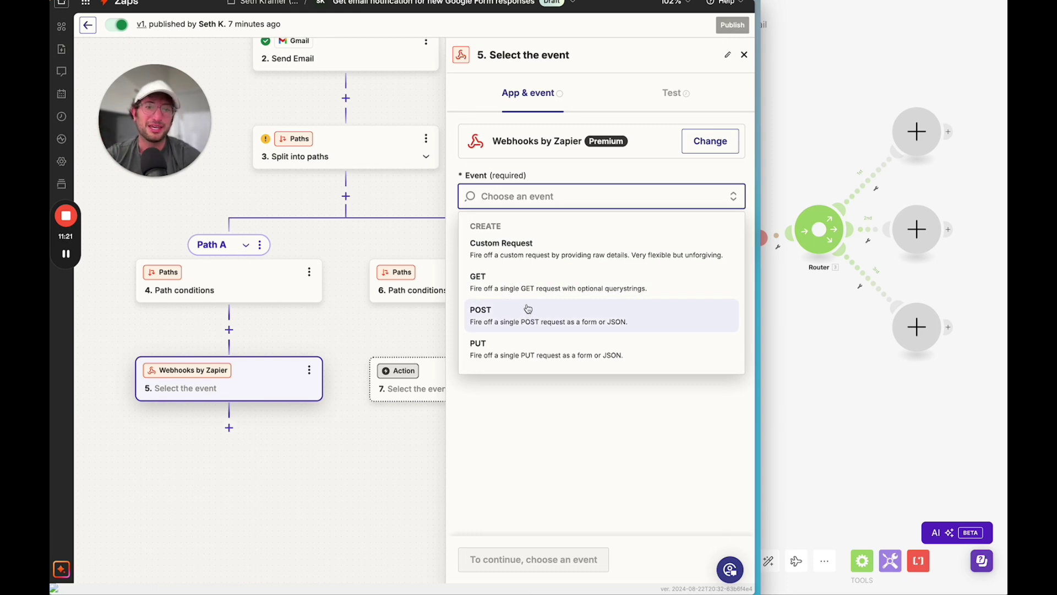
- Switch between the Make and Zapier windows to bring up Zapier's app directory
{"action": "left_click", "coordinate": [782, 258]}
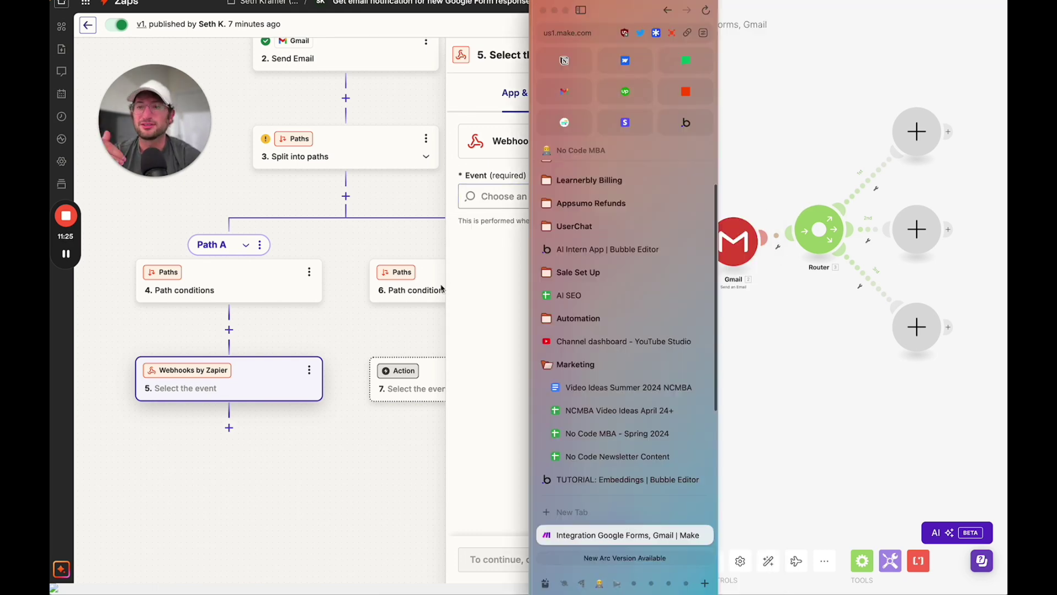
{"action": "left_click", "coordinate": [352, 280]}
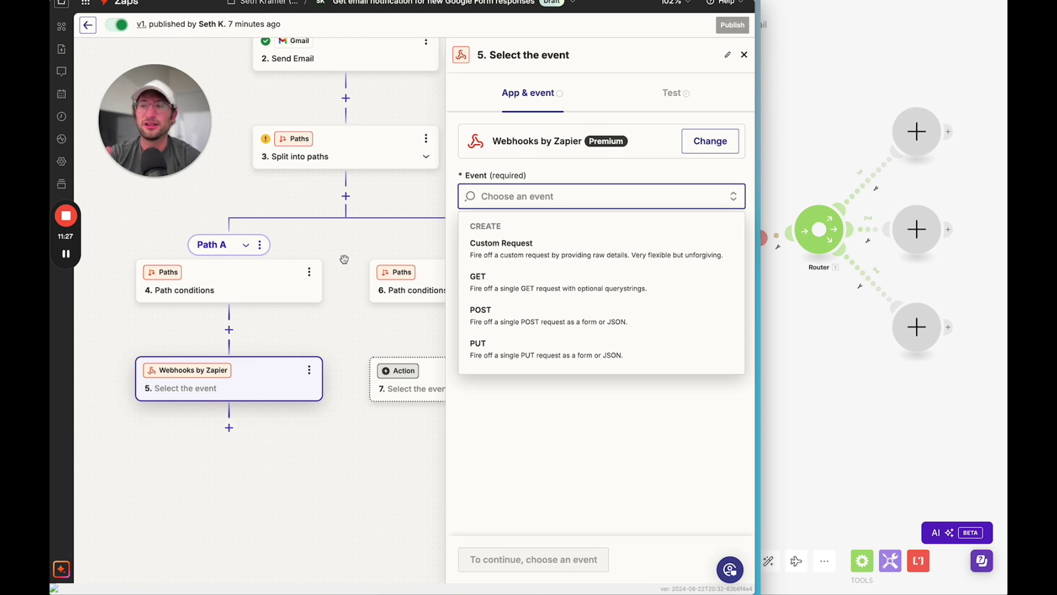
{"action": "left_click", "coordinate": [65, 254]}
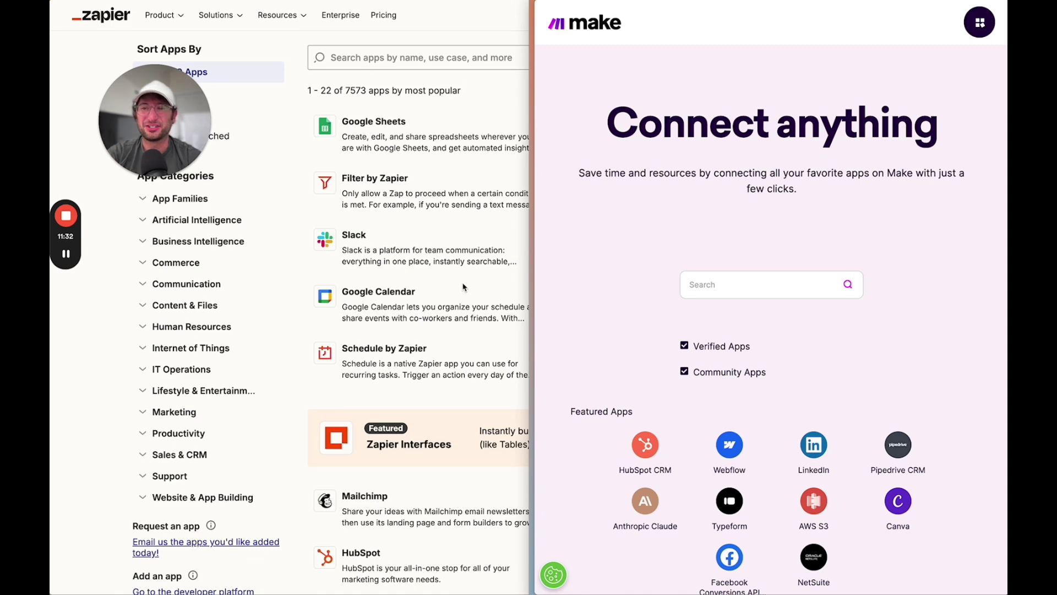
- Flip between Zapier's 7573-app directory and Make's 1944-app list, scrolling through Make's apps
{"action": "left_click", "coordinate": [380, 254]}
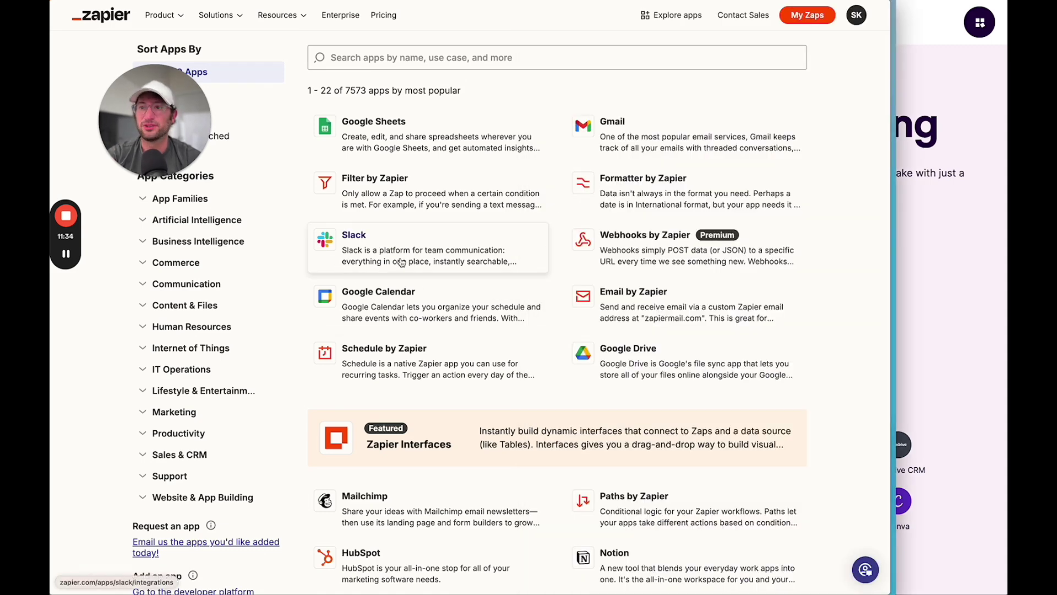
{"action": "left_click", "coordinate": [970, 205]}
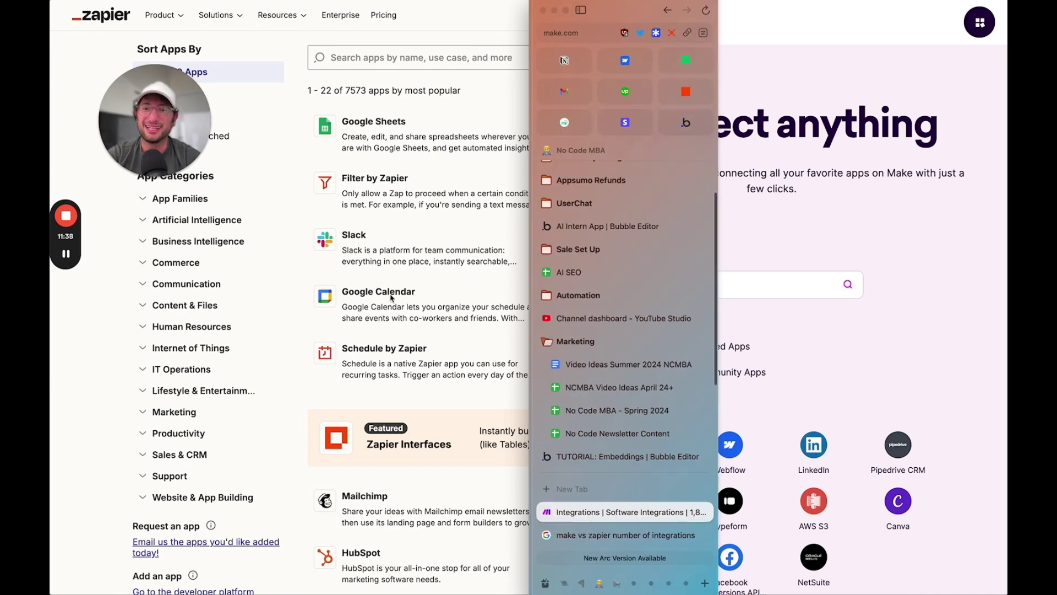
{"action": "left_click", "coordinate": [392, 298]}
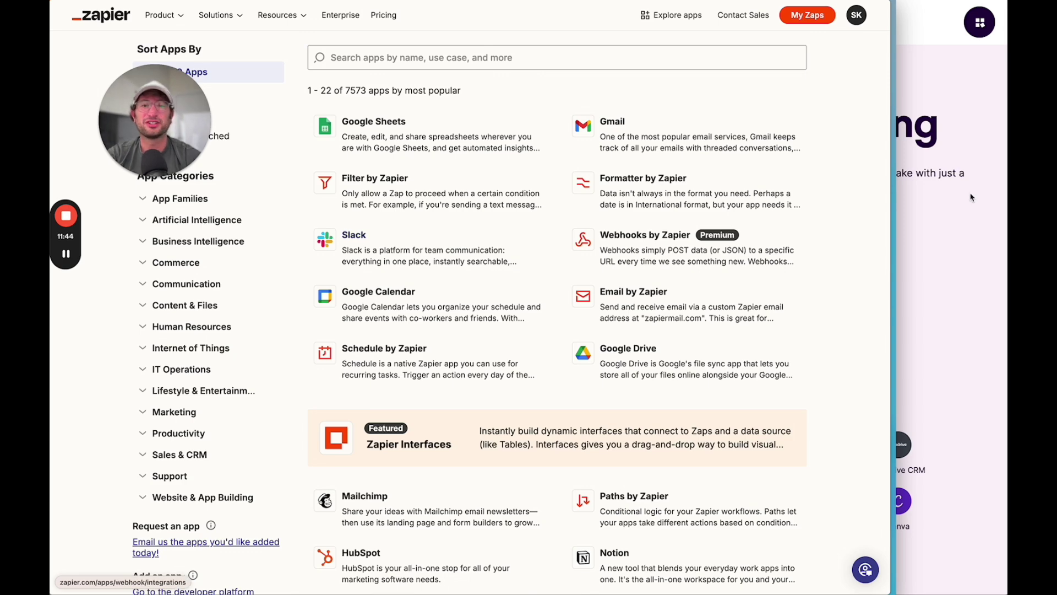
{"action": "left_click", "coordinate": [925, 220]}
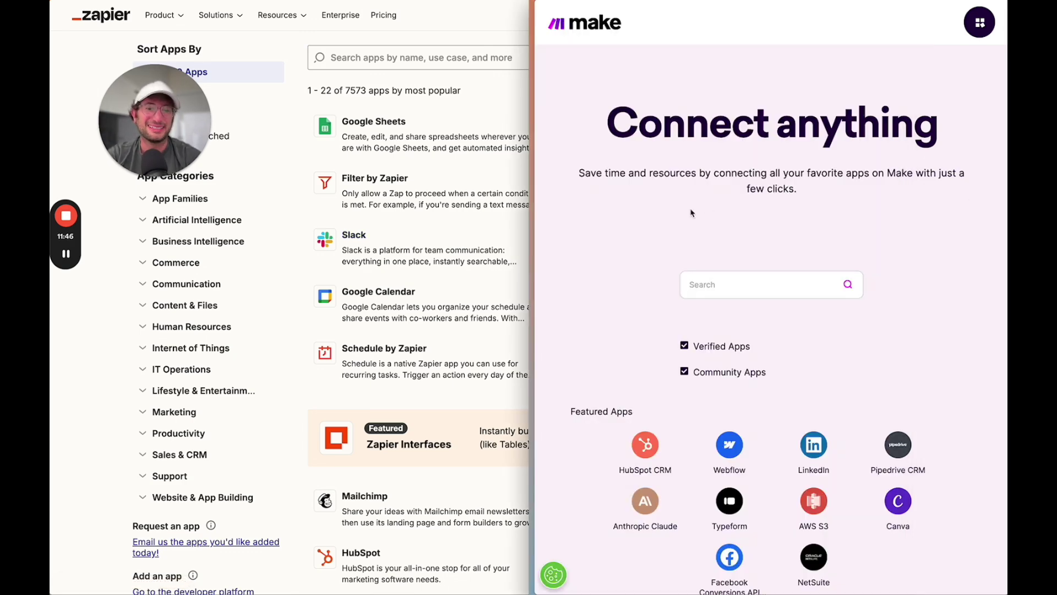
{"action": "scroll", "coordinate": [690, 212], "scroll_direction": "down", "scroll_amount": 4}
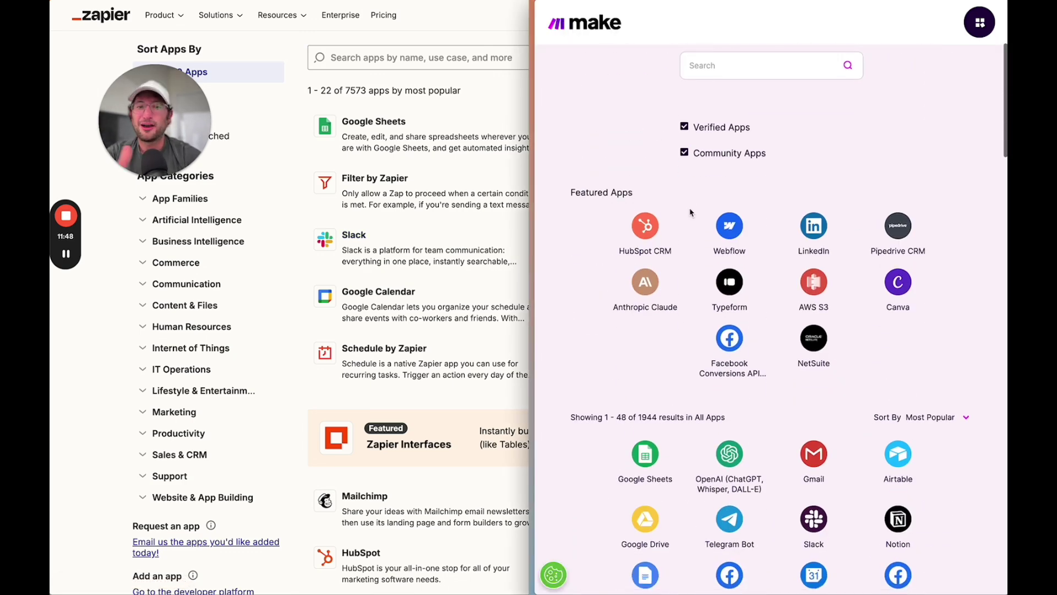
{"action": "scroll", "coordinate": [661, 247], "scroll_direction": "down", "scroll_amount": 3}
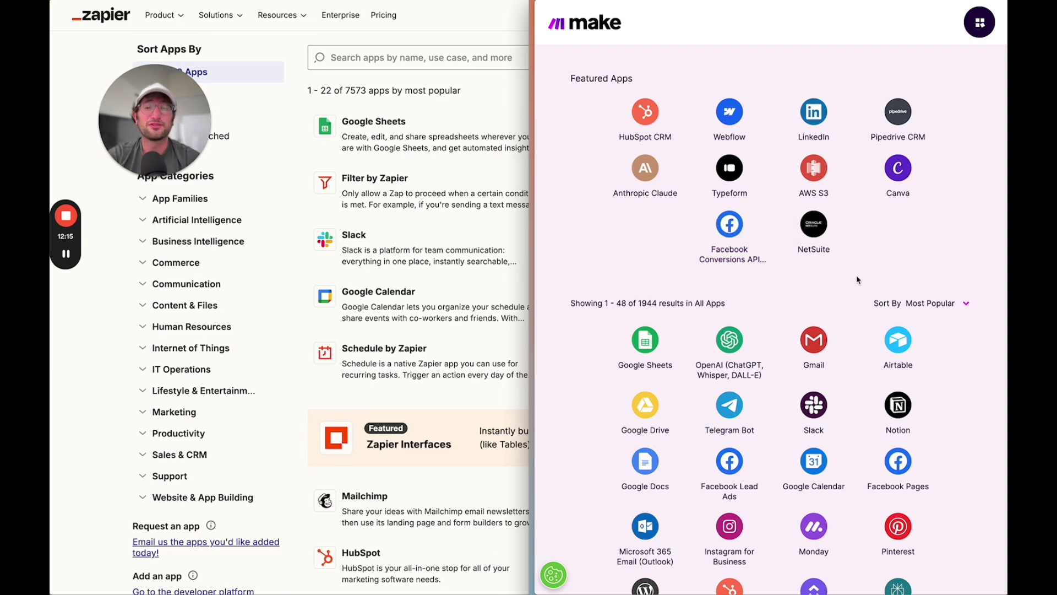
{"action": "left_click", "coordinate": [300, 292]}
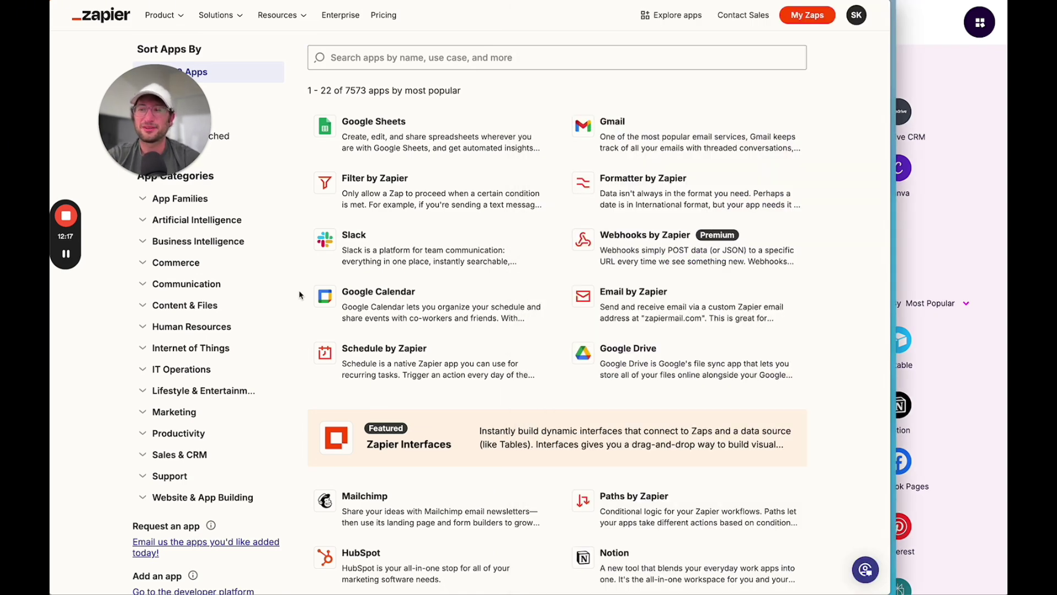
{"action": "left_click", "coordinate": [992, 228]}
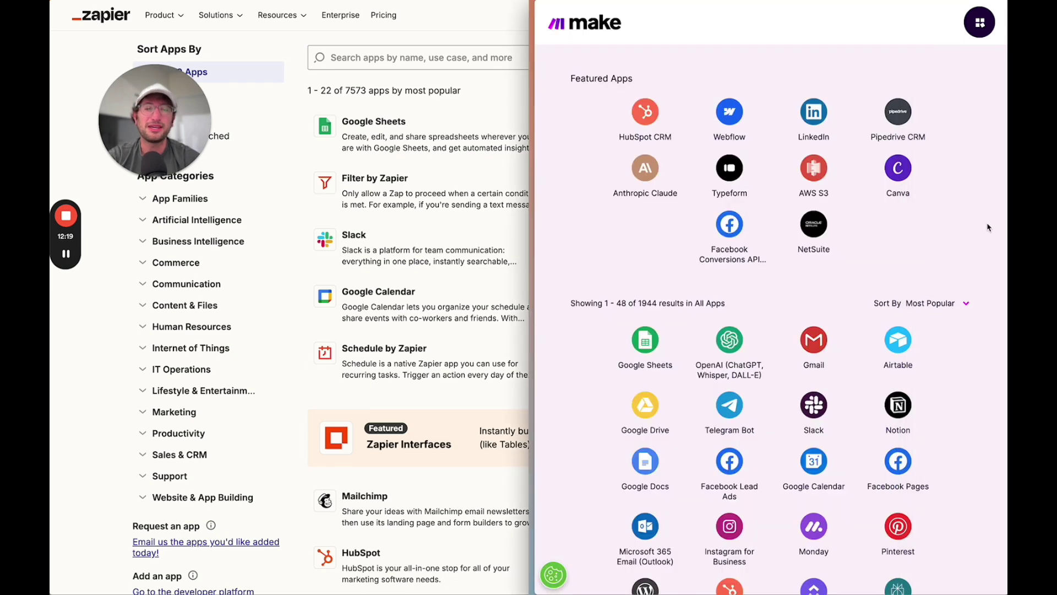
{"action": "scroll", "coordinate": [780, 278], "scroll_direction": "down", "scroll_amount": 3}
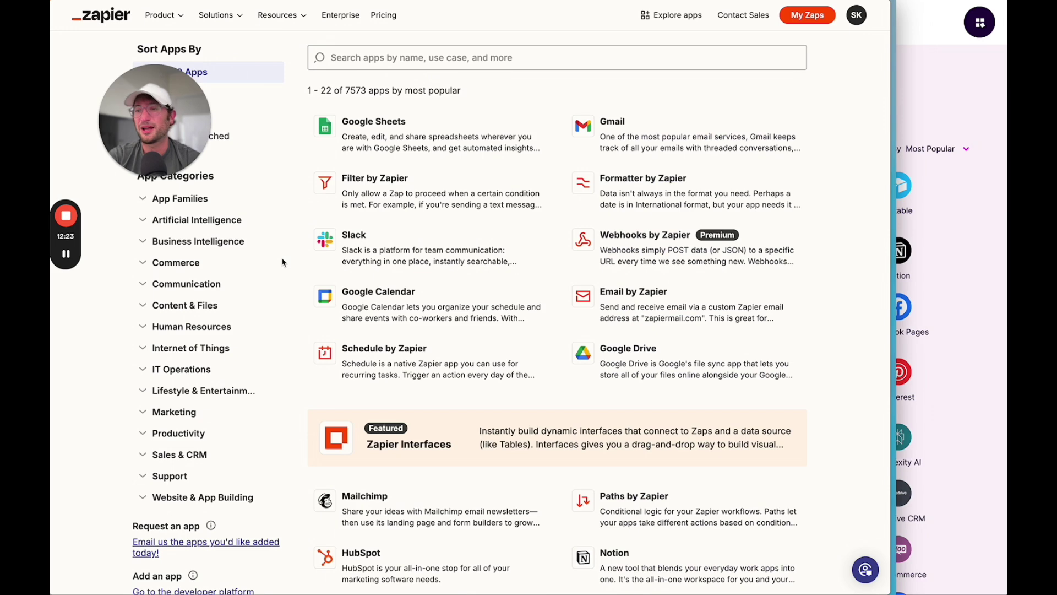
{"action": "left_click", "coordinate": [380, 290]}
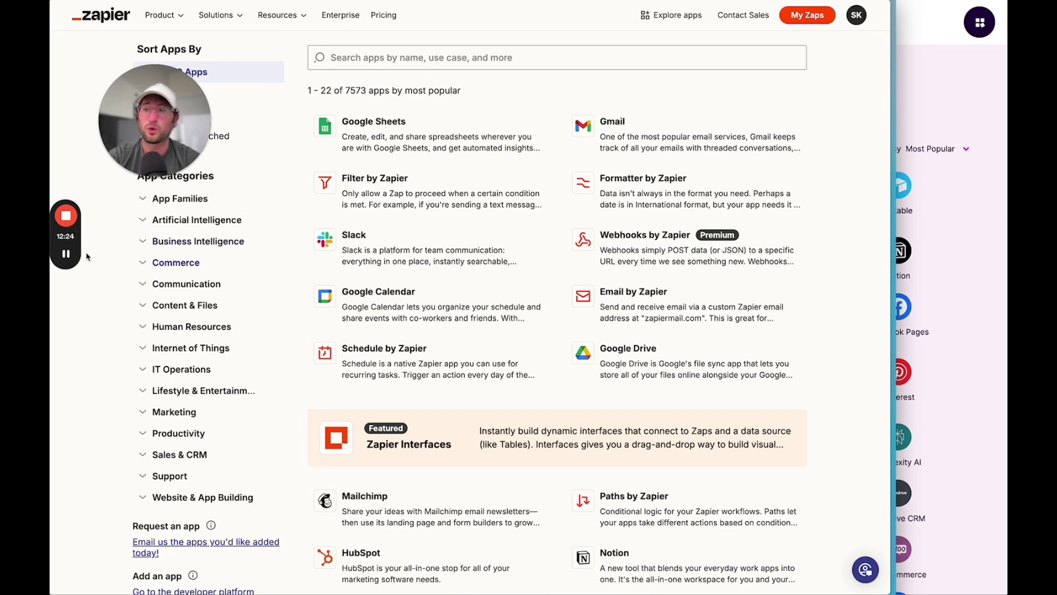
{"action": "left_click", "coordinate": [66, 254]}
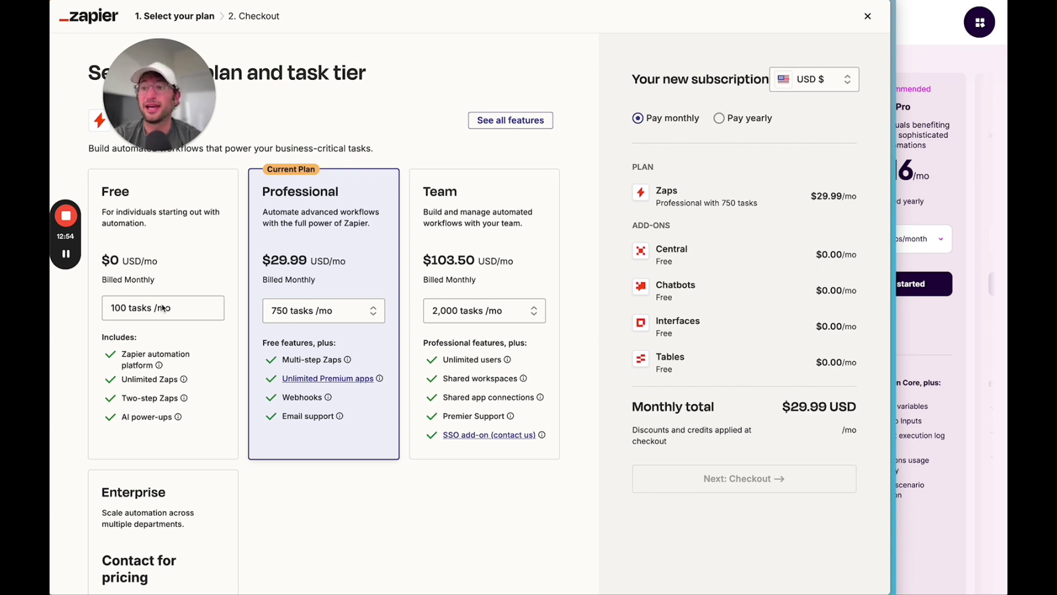
- Bring Make's pricing page forward and scroll to its Free, Core $9/mo and Pro $16/mo plans
{"action": "left_click", "coordinate": [989, 294]}
{"action": "scroll", "coordinate": [654, 281], "scroll_direction": "up", "scroll_amount": 1}
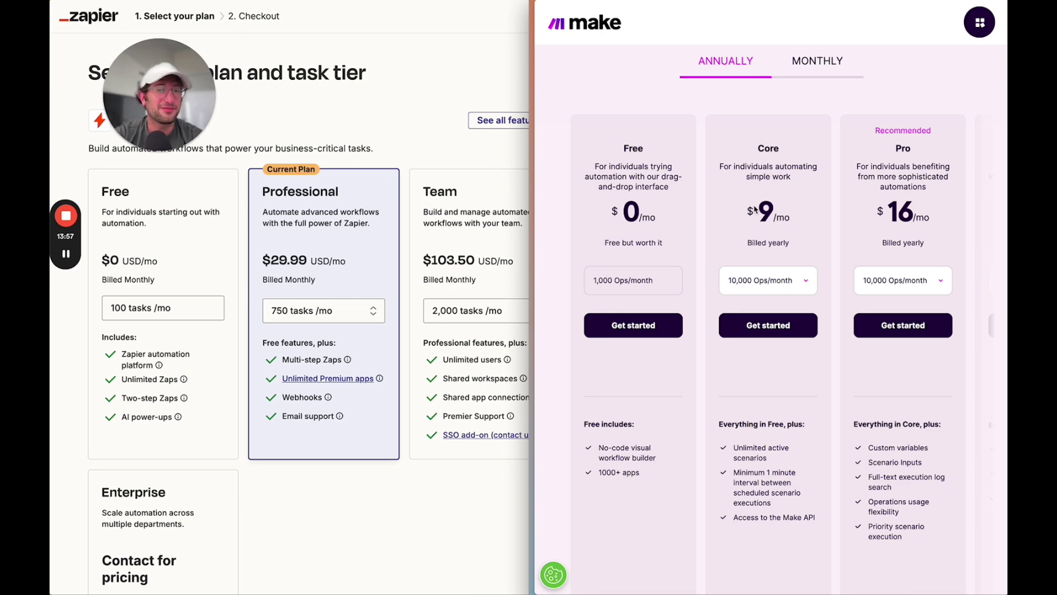
{"action": "scroll", "coordinate": [756, 211], "scroll_direction": "down", "scroll_amount": 5}
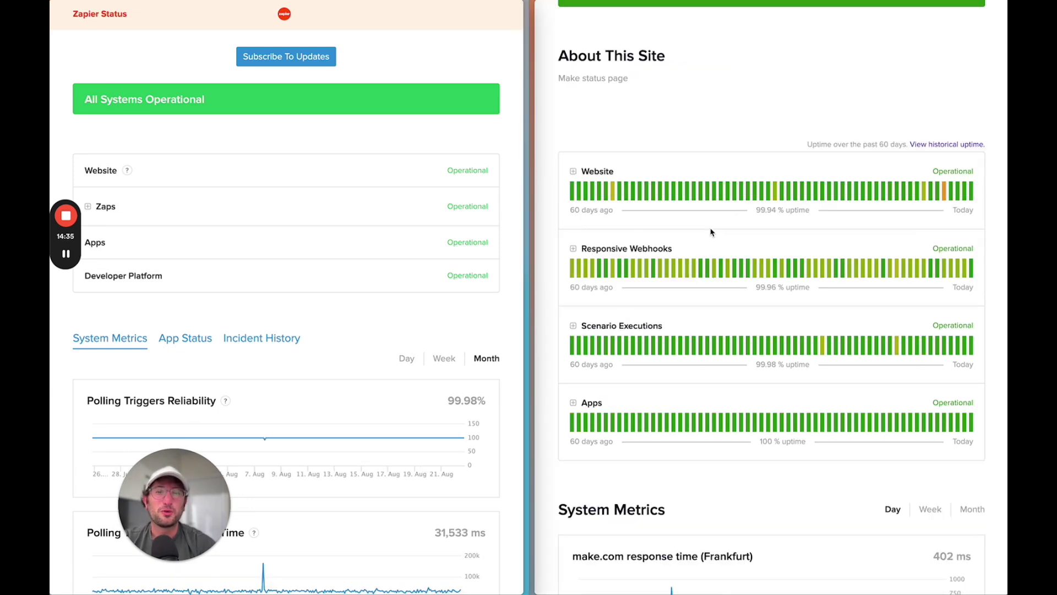
- Scroll through Zapier's monthly system metrics and Make's 60-day per-service uptime bars
{"action": "scroll", "coordinate": [711, 232], "scroll_direction": "up", "scroll_amount": 3}
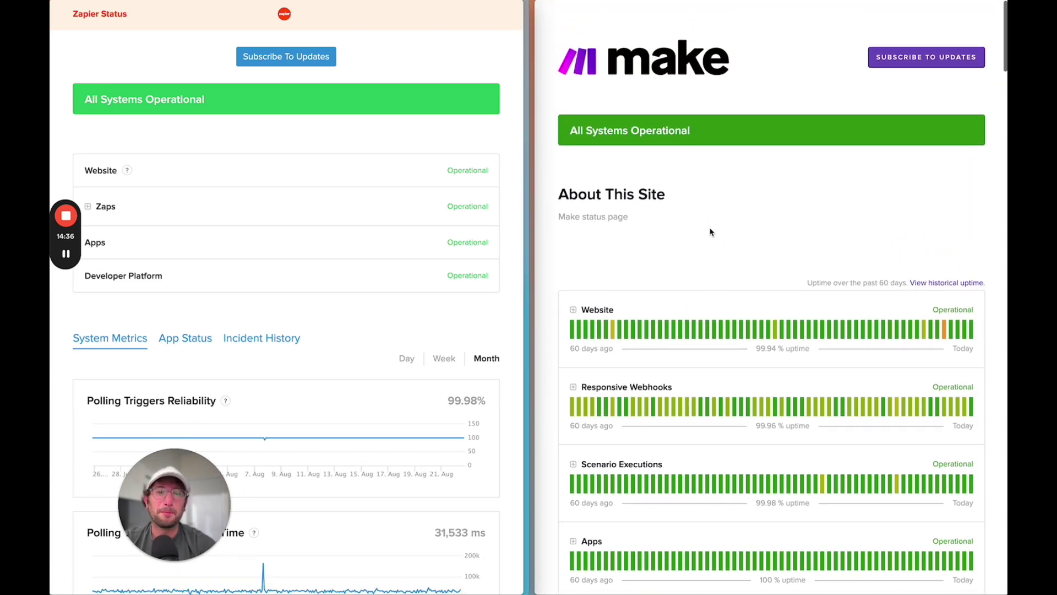
{"action": "scroll", "coordinate": [710, 232], "scroll_direction": "down", "scroll_amount": 2}
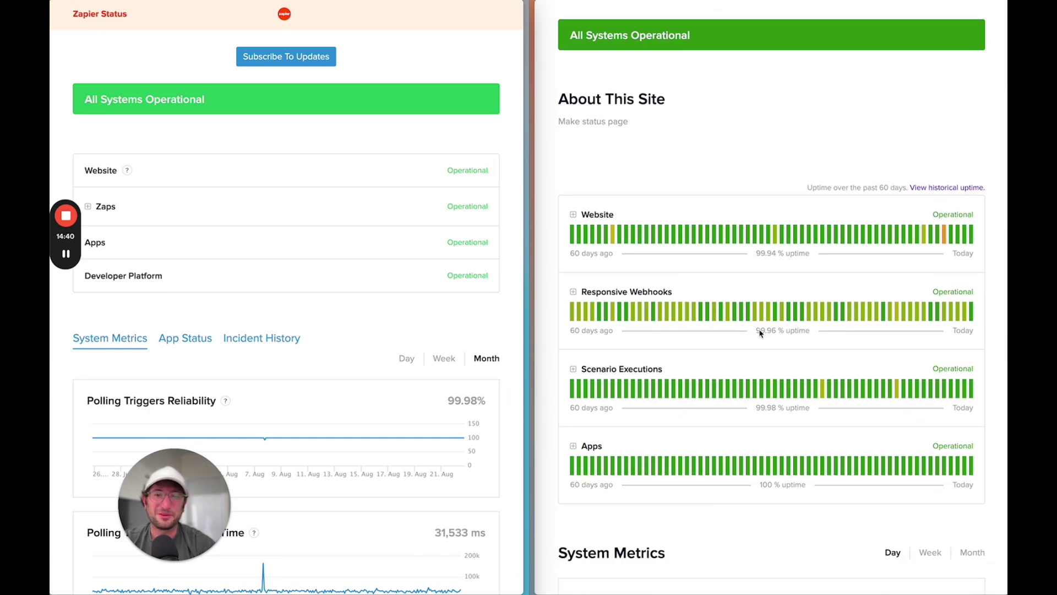
{"action": "scroll", "coordinate": [684, 297], "scroll_direction": "down", "scroll_amount": 1}
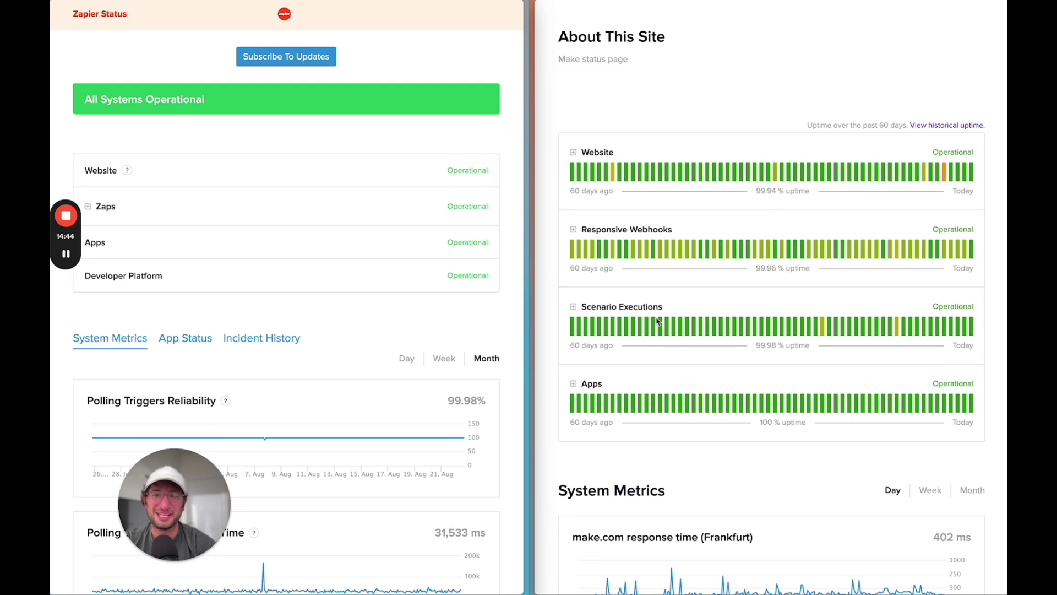
{"action": "scroll", "coordinate": [328, 300], "scroll_direction": "down", "scroll_amount": 2}
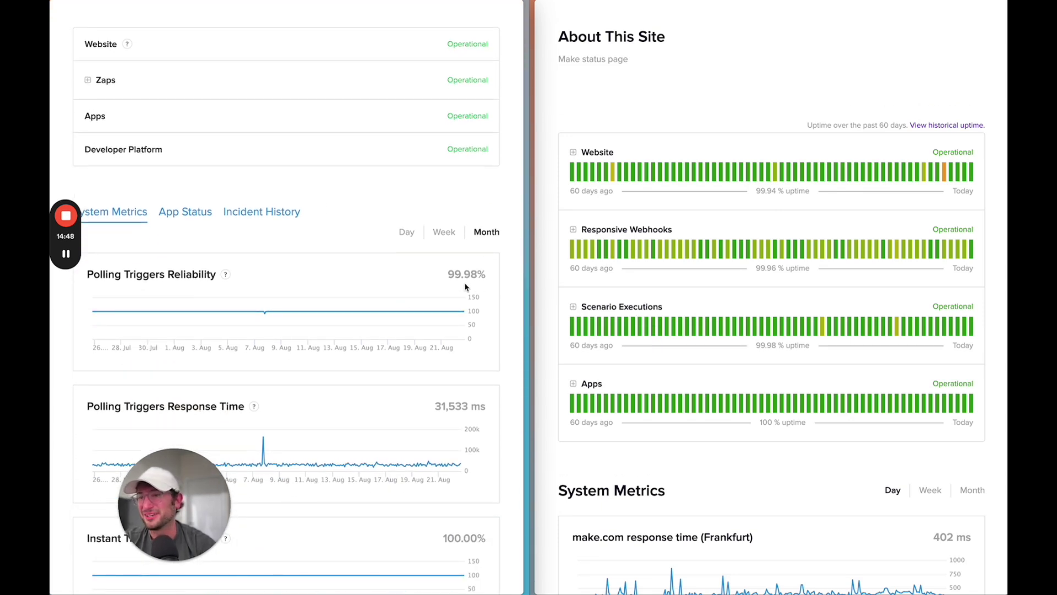
{"action": "scroll", "coordinate": [261, 298], "scroll_direction": "down", "scroll_amount": 3}
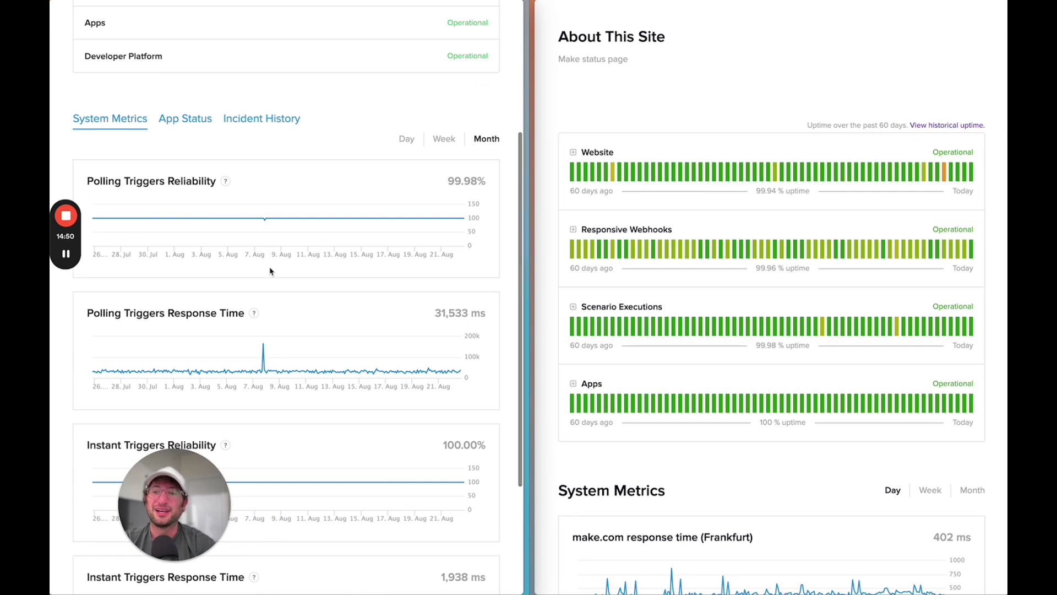
{"action": "scroll", "coordinate": [270, 271], "scroll_direction": "down", "scroll_amount": 2}
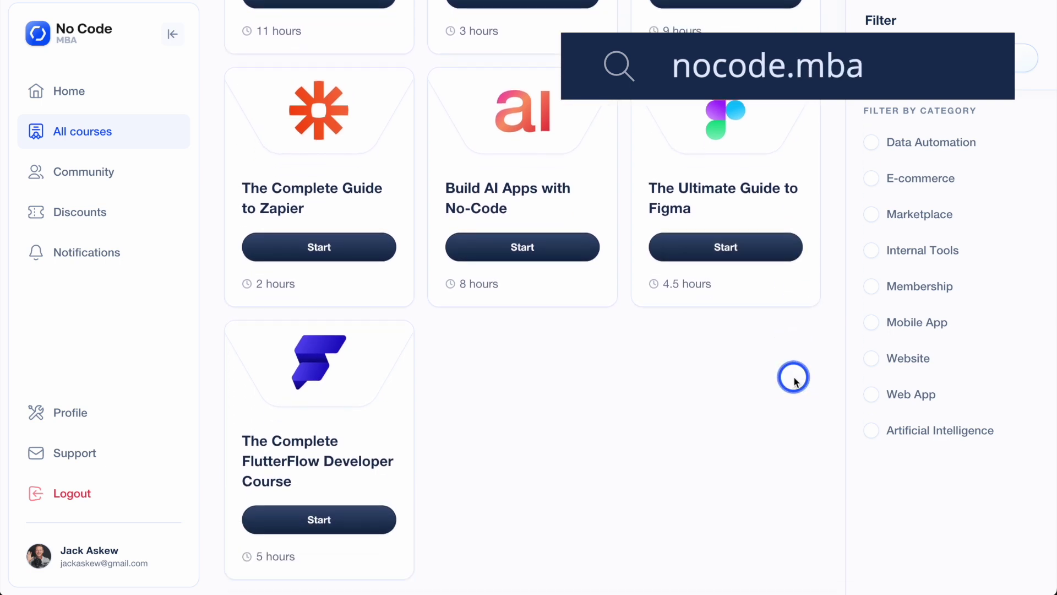
{"action": "scroll", "coordinate": [794, 378], "scroll_direction": "down", "scroll_amount": 3}
{"action": "scroll", "coordinate": [794, 378], "scroll_direction": "down", "scroll_amount": 6}
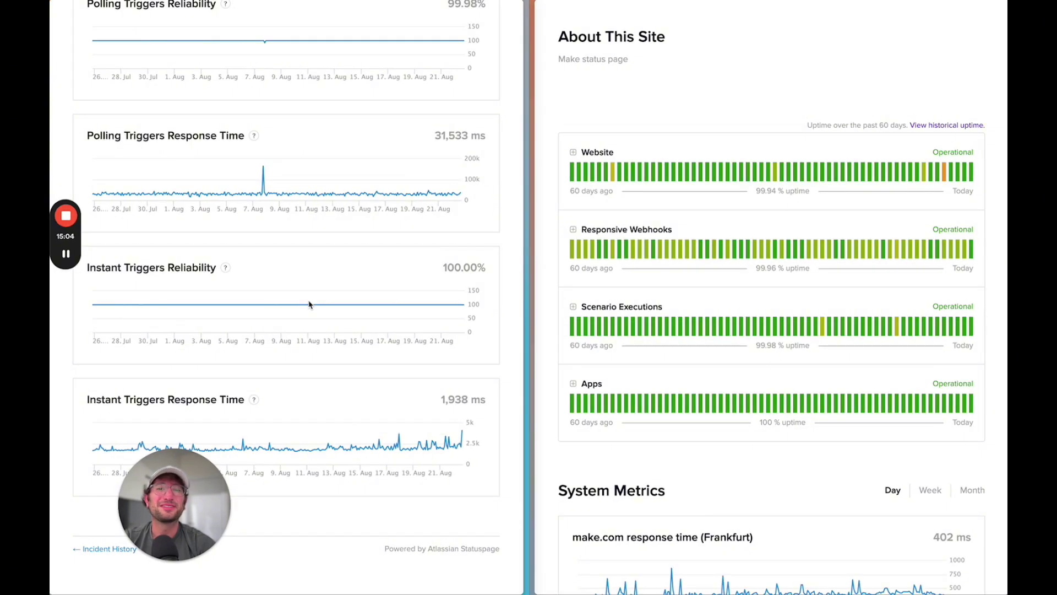